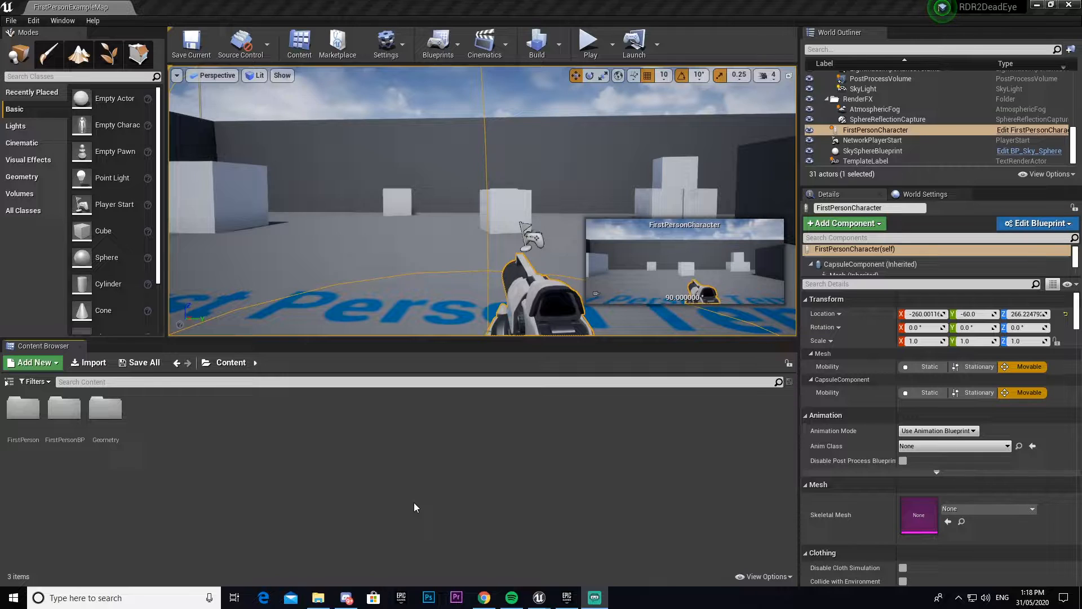
Frame the FirstPersonCharacter in the viewport and show its Blueprint editing options from the Details panel.
click(363, 479)
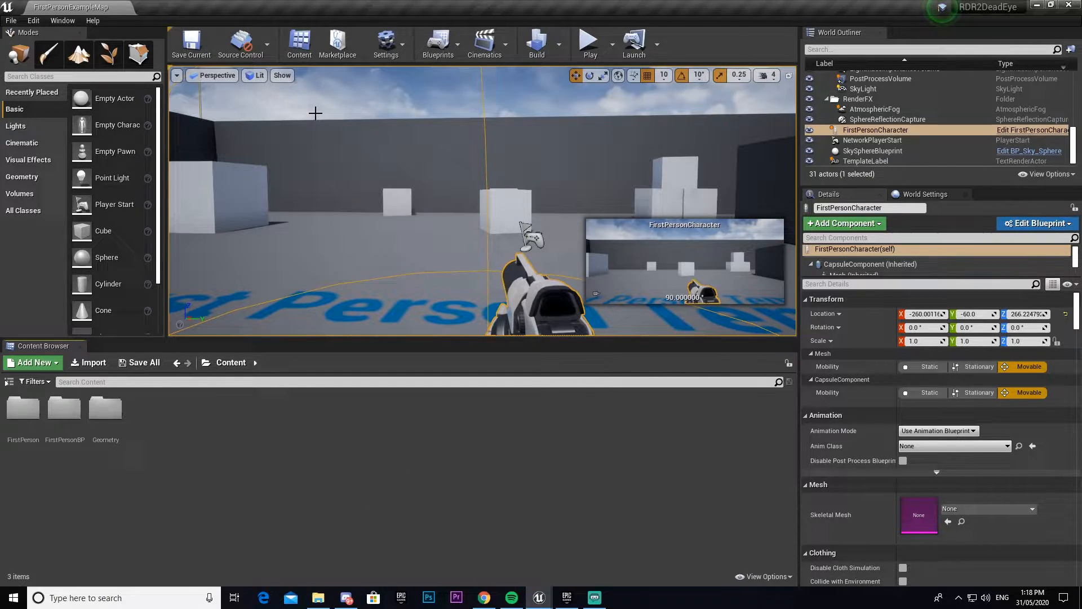
click(393, 47)
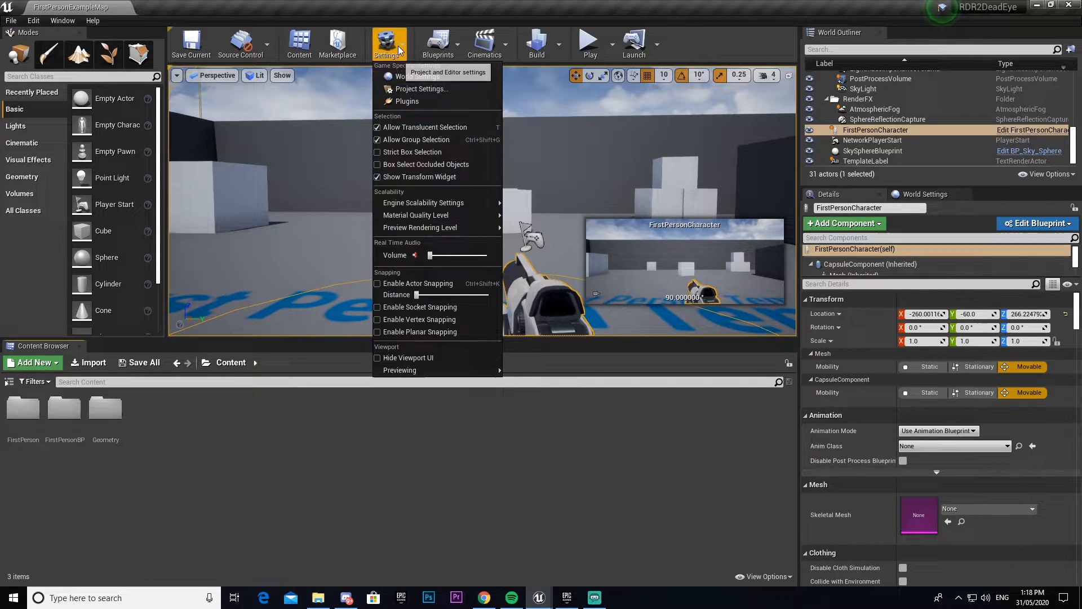
click(394, 46)
scroll(370, 200, down, 5)
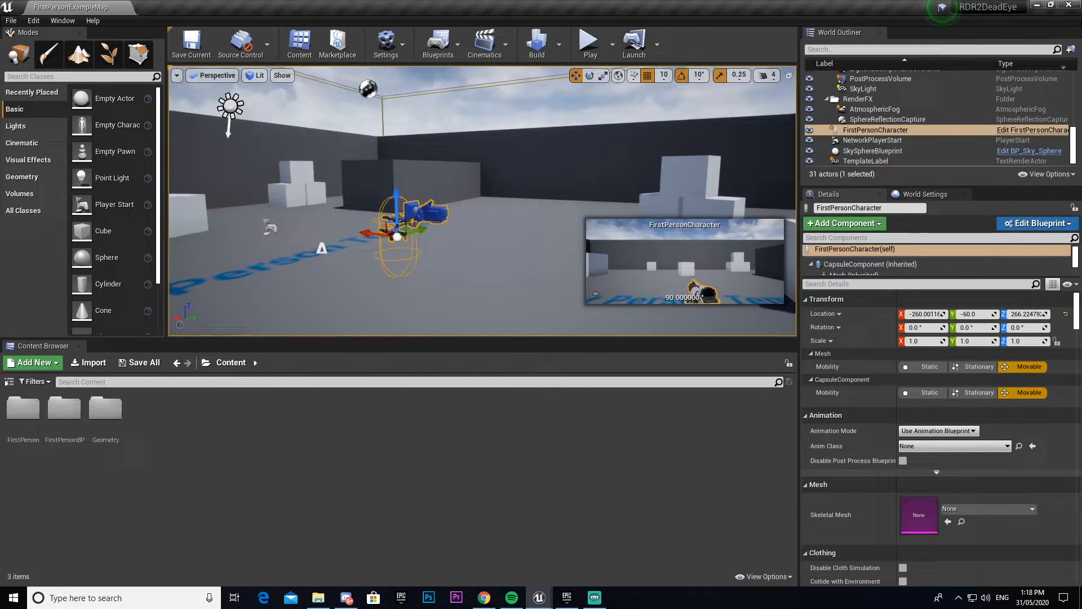
key(f)
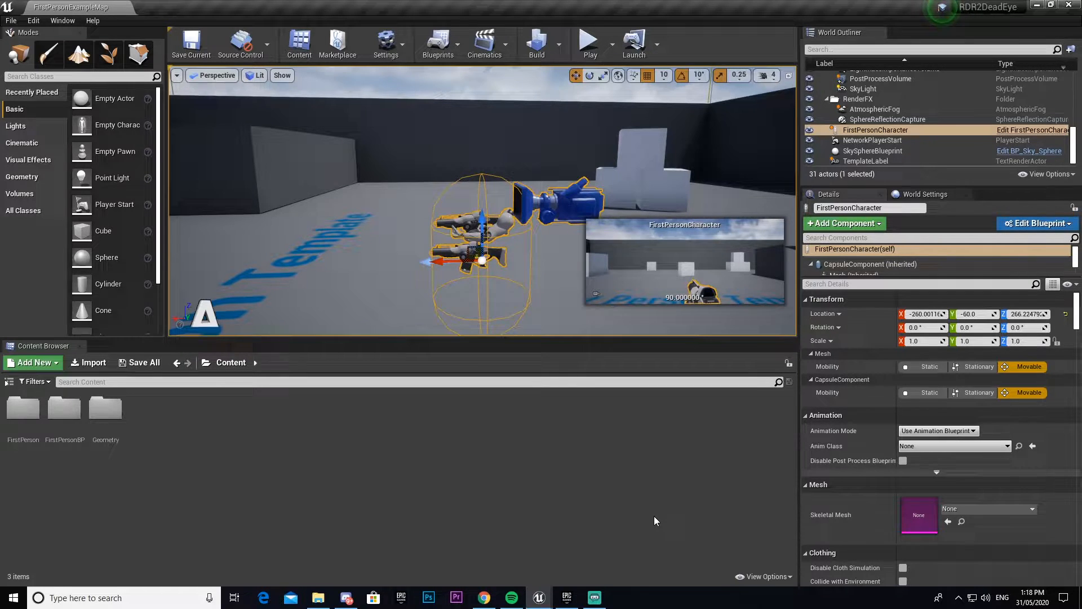
alt+drag(530, 289, 317, 292)
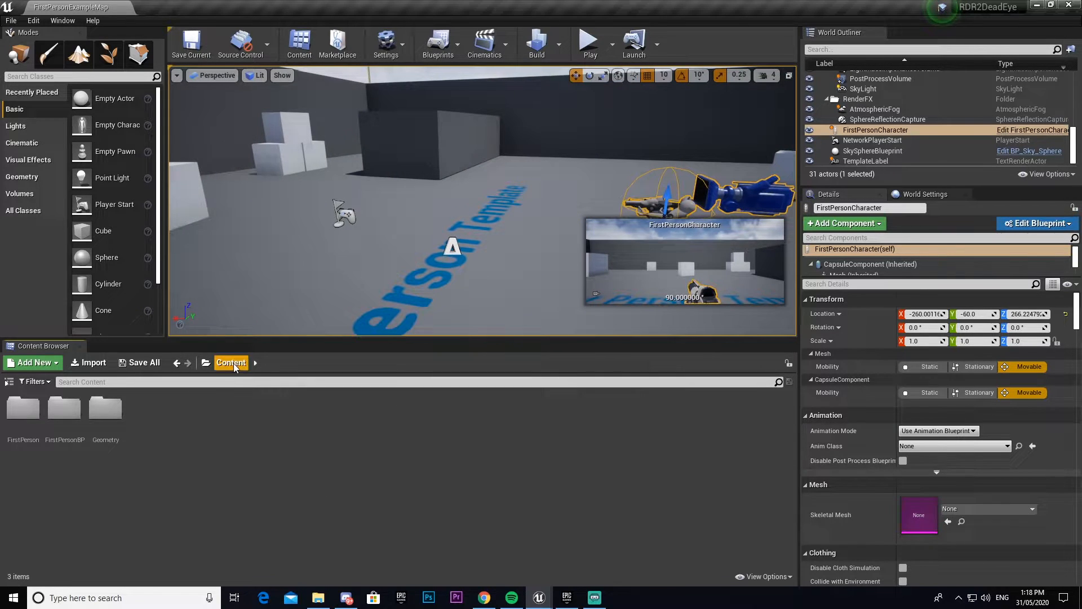
key(f)
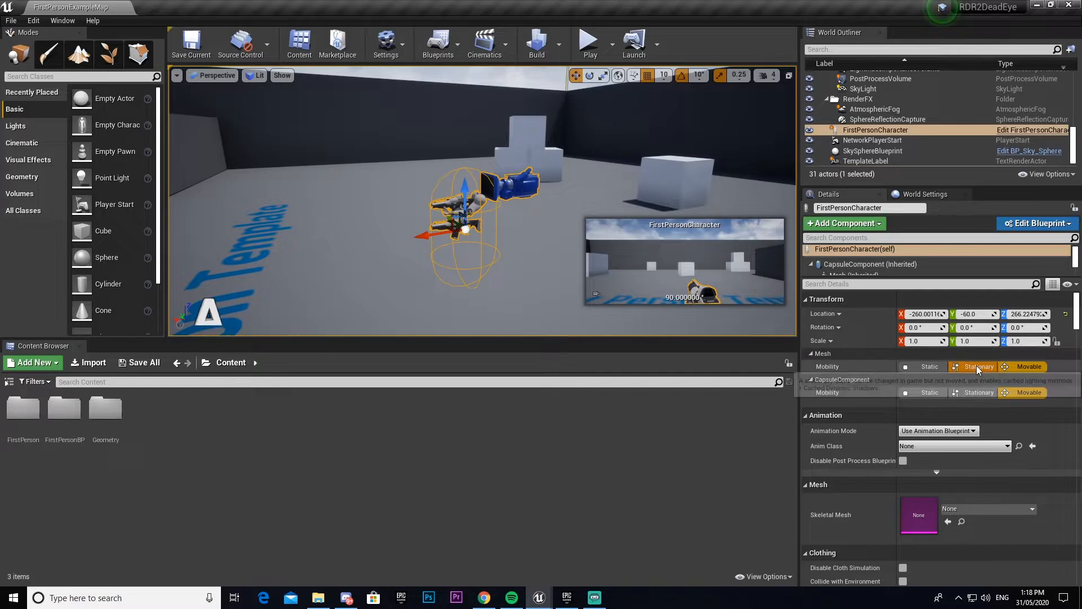
scroll(533, 214, up, 2)
click(1036, 223)
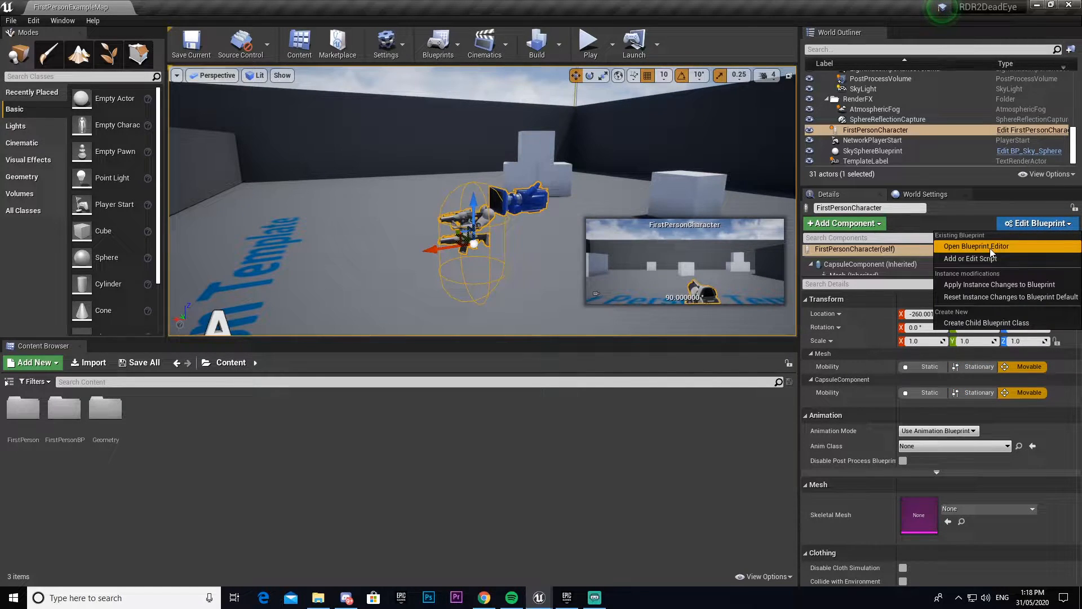
In the Blueprint editor, delete every Event Graph node group except the InputAction Fire node.
click(987, 246)
mouse_move(490, 144)
right_down()
mouse_move(536, 370)
mouse_move(525, 441)
right_up()
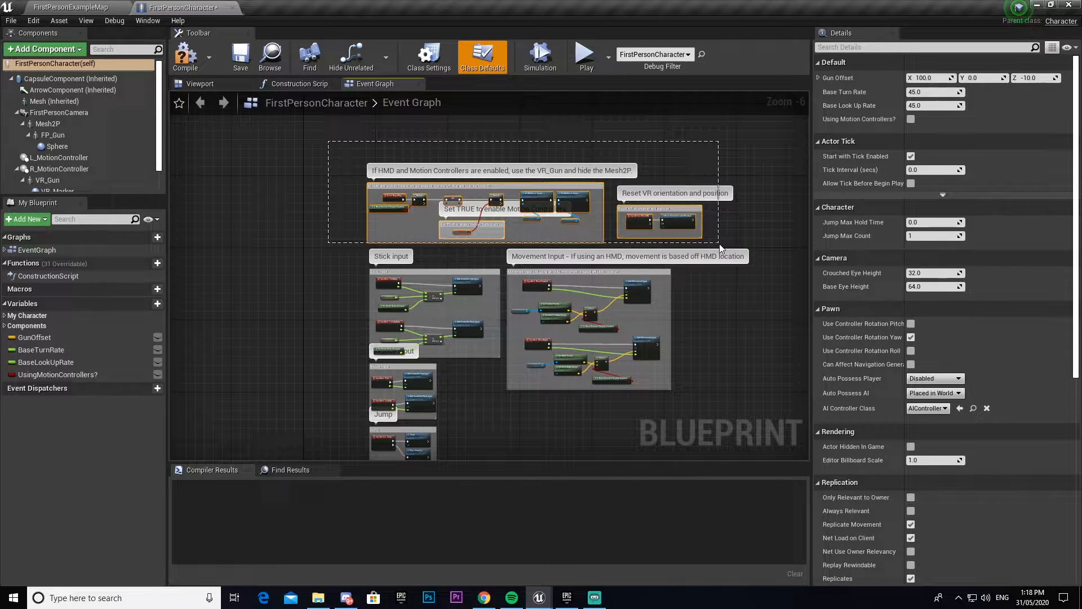
drag(364, 161, 720, 244)
key(Delete)
drag(351, 245, 500, 361)
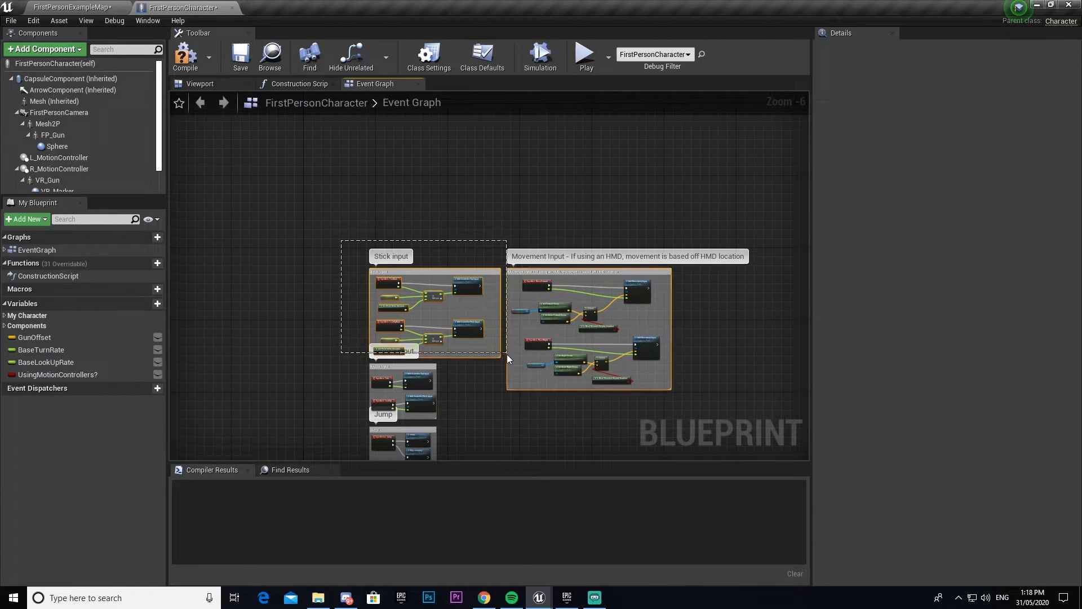
right_drag(500, 361, 486, 158)
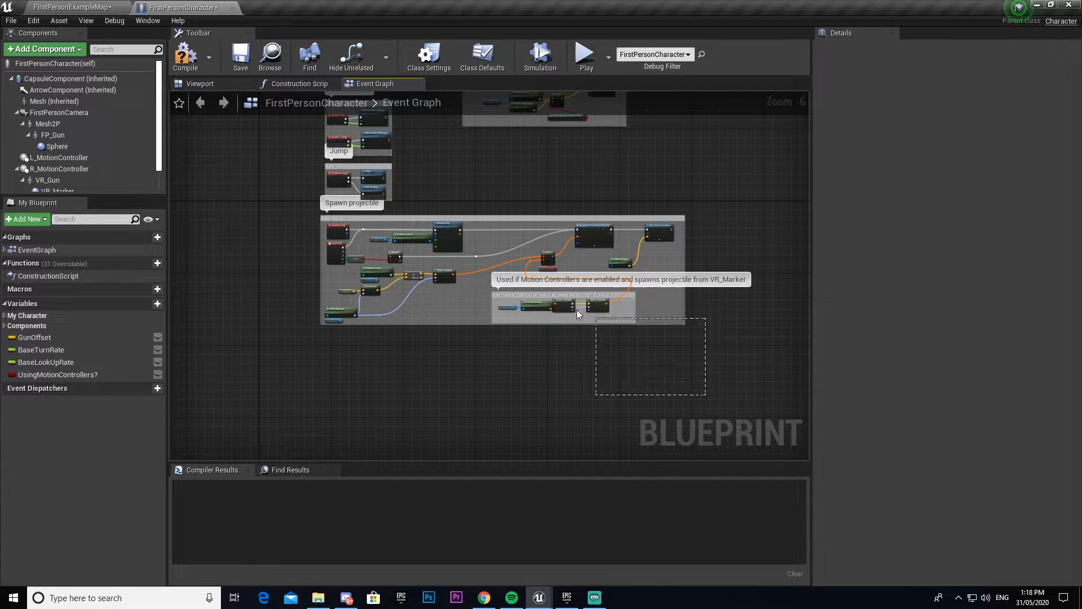
drag(577, 310, 576, 309)
key(Delete)
drag(409, 331, 323, 244)
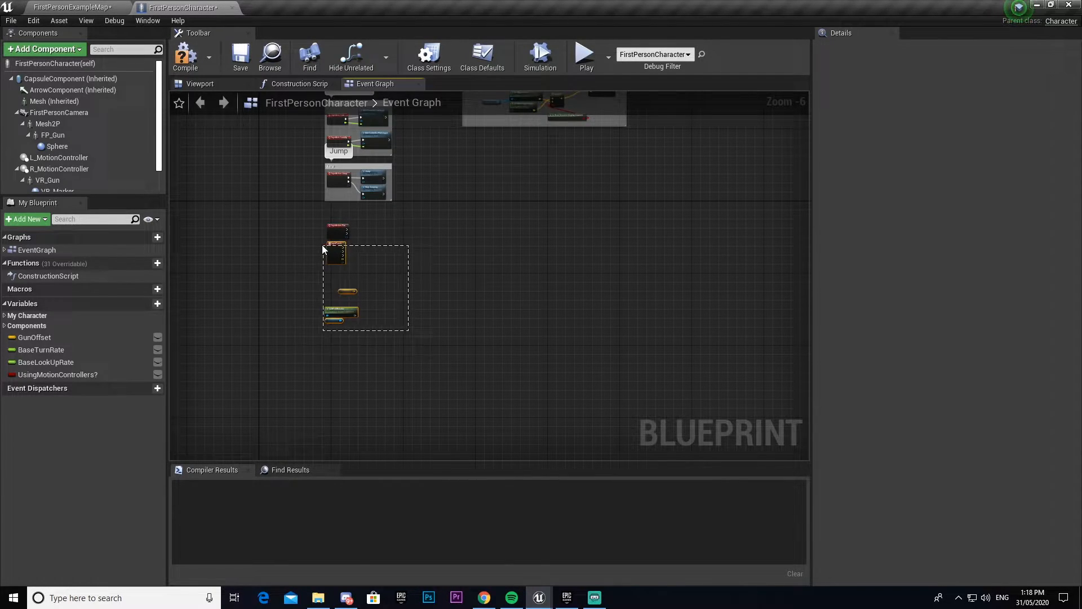
key(Delete)
scroll(326, 243, up, 7)
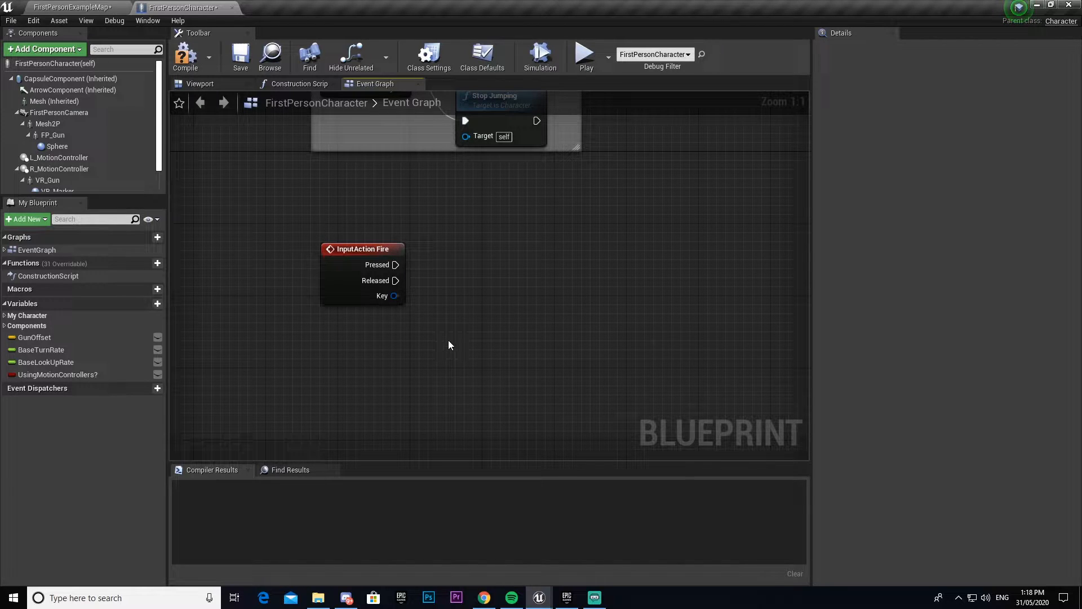
Delete the UsingMotionControllers? variable and compile the character Blueprint.
click(92, 377)
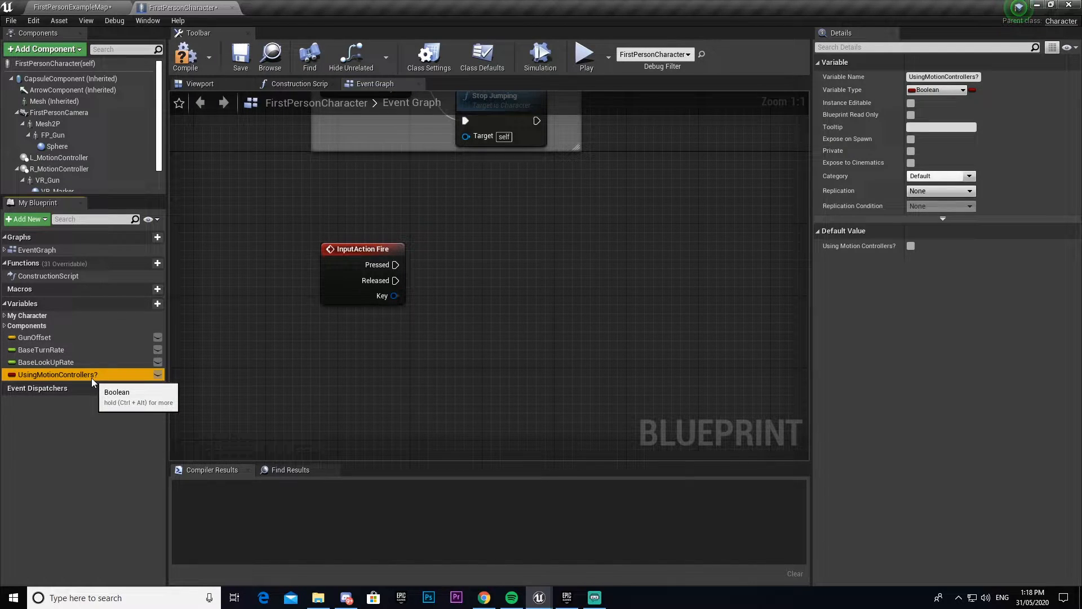
key(Delete)
click(6, 316)
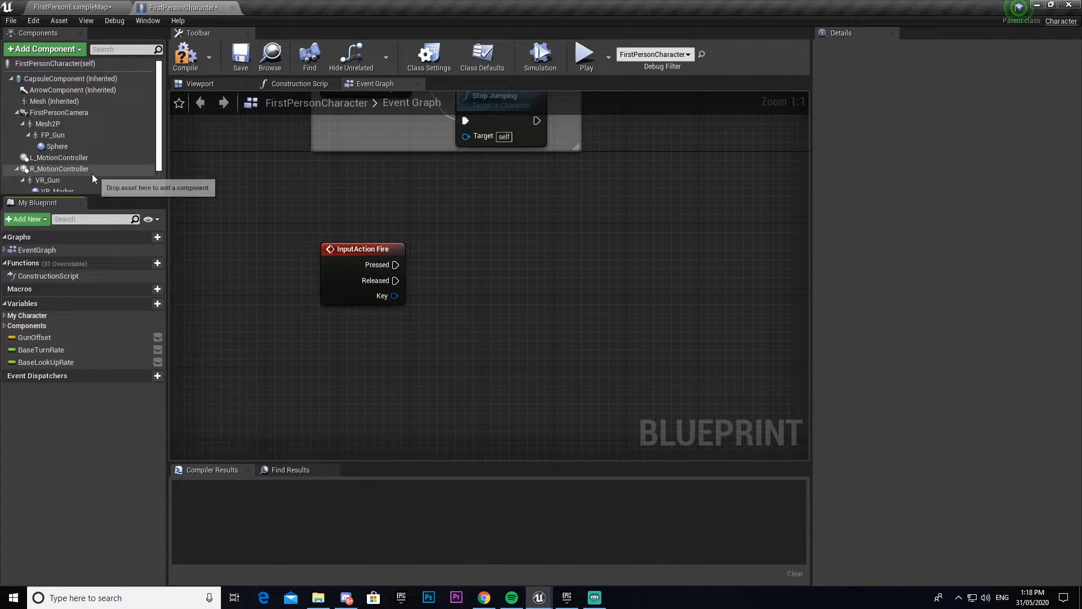
click(182, 57)
scroll(324, 372, down, 3)
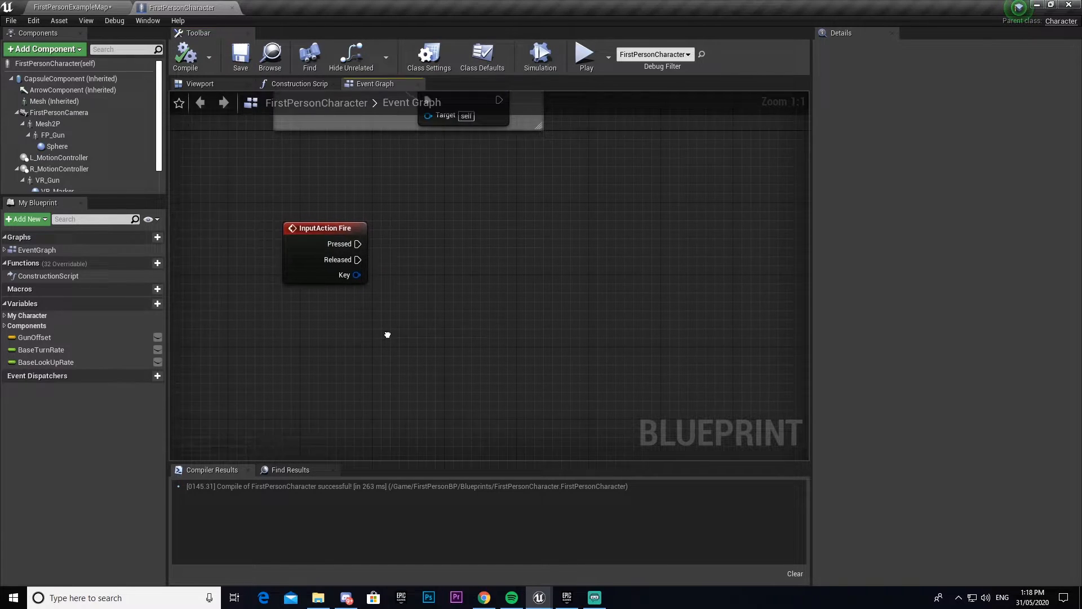
drag(323, 250, 315, 292)
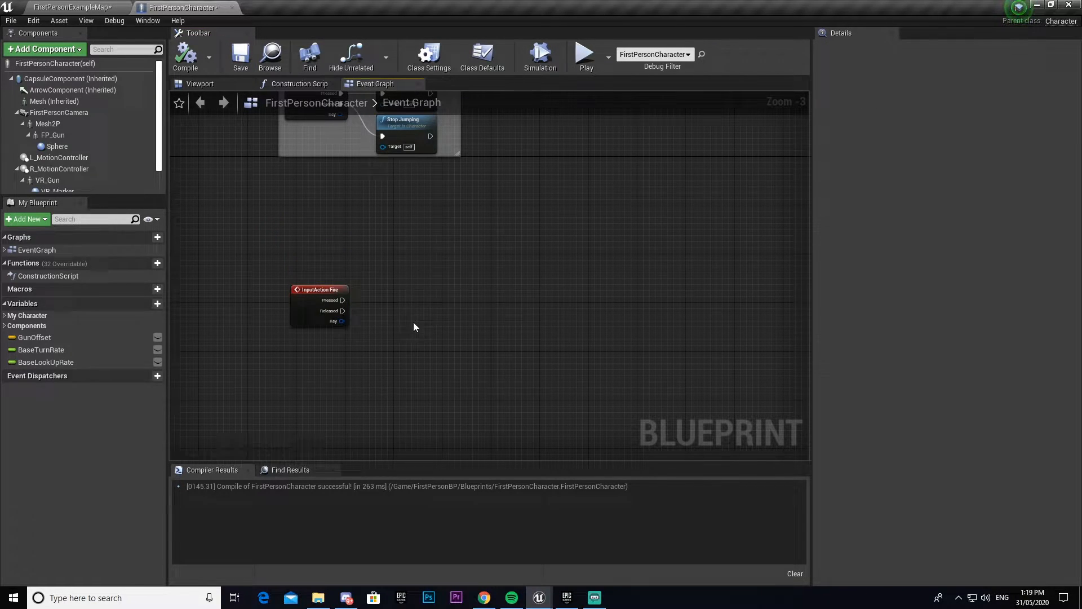
Create a new function named ShootFunction and place a Mesh2P reference in its graph.
click(148, 262)
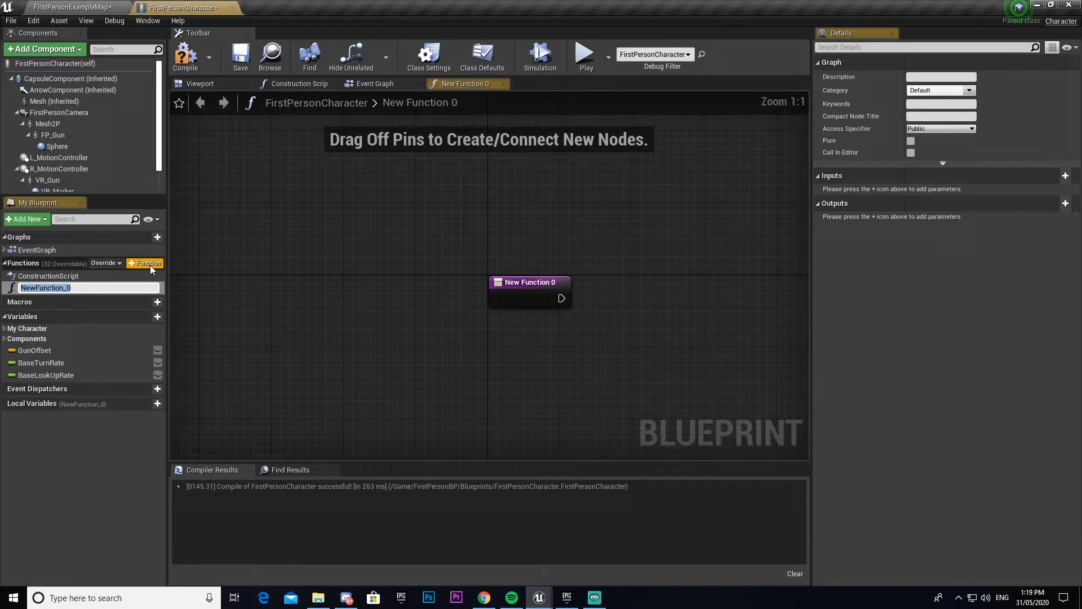
text(ShootFunc)
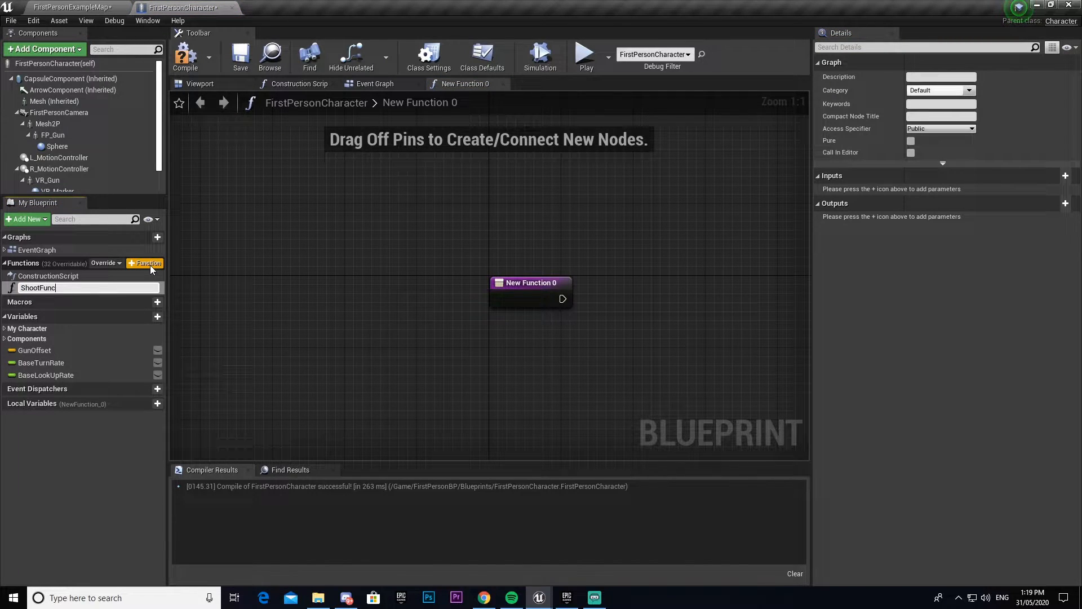
text(tion)
key(Return)
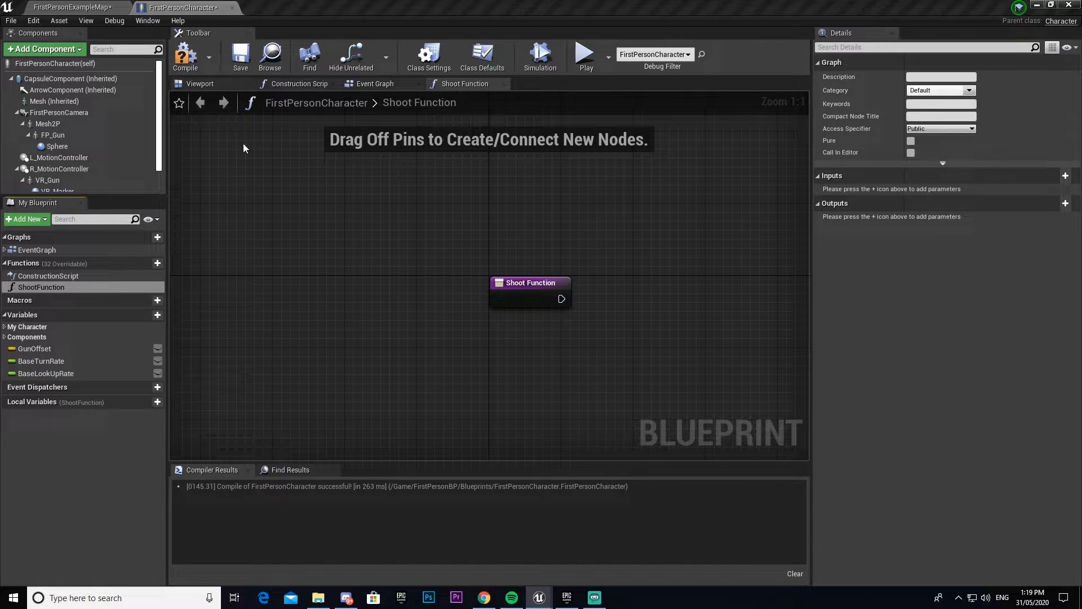
right_drag(481, 254, 292, 197)
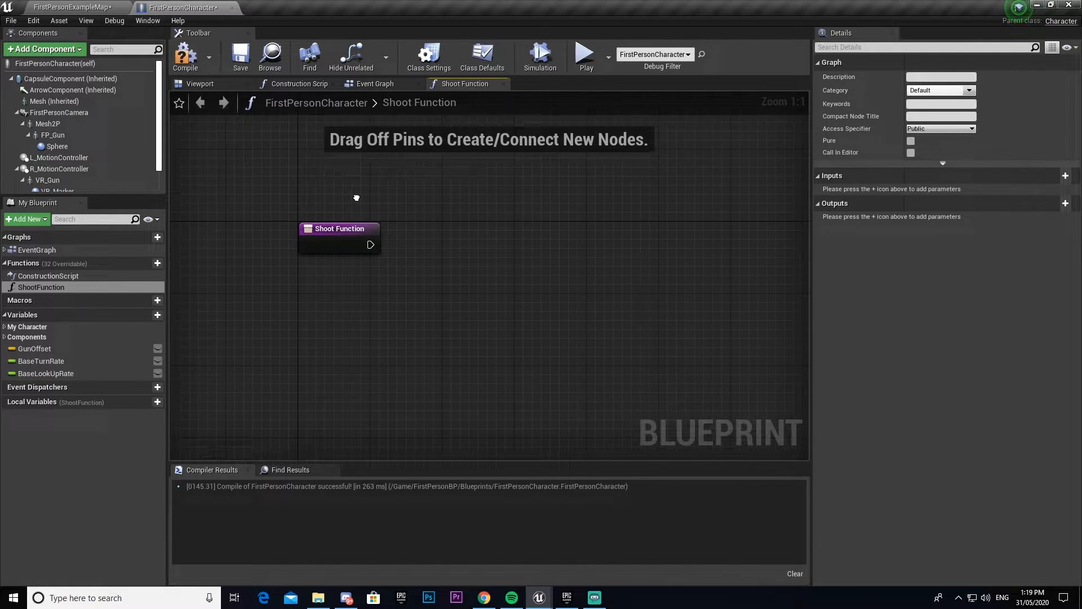
right_drag(358, 198, 321, 188)
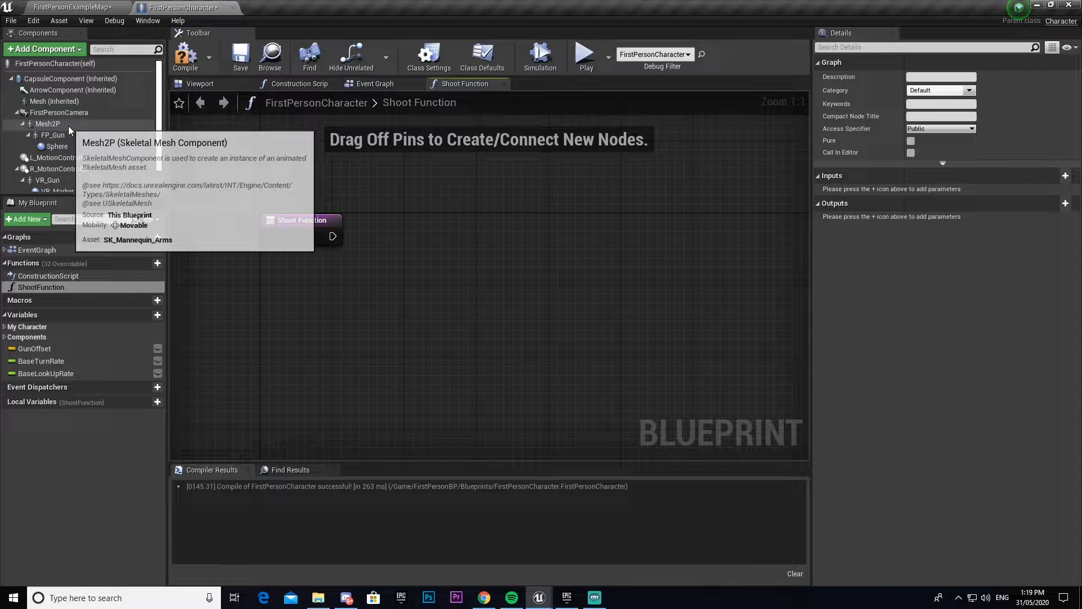
mouse_move(69, 127)
mouse_down()
mouse_move(300, 319)
mouse_move(397, 315)
mouse_up()
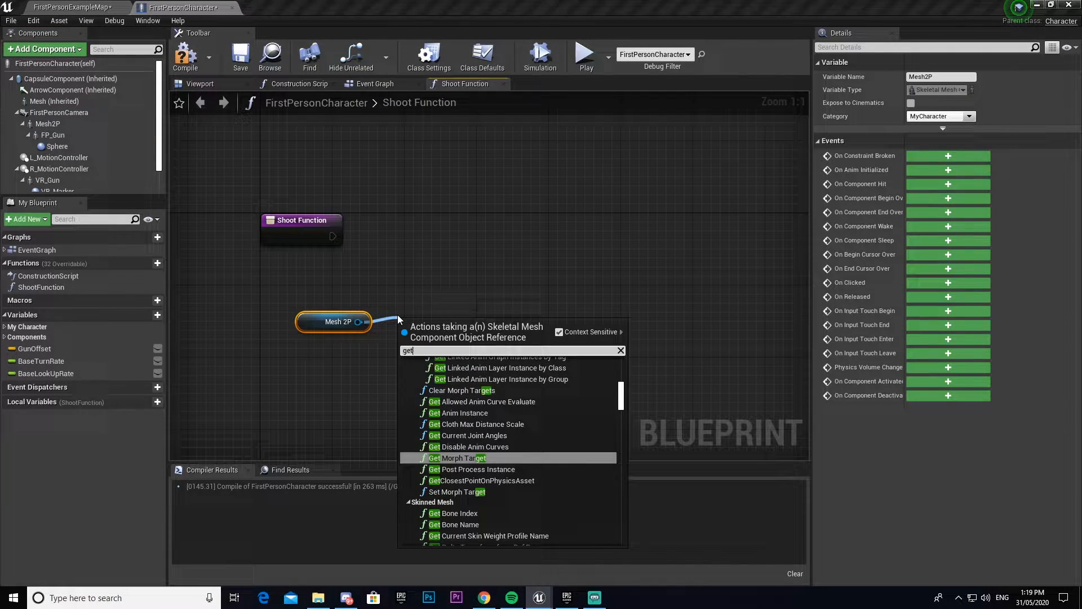
text(get anim)
Get Mesh2P's anim instance and have ShootFunction play FirstPersonFire_Montage on it via Montage Play.
key(Return)
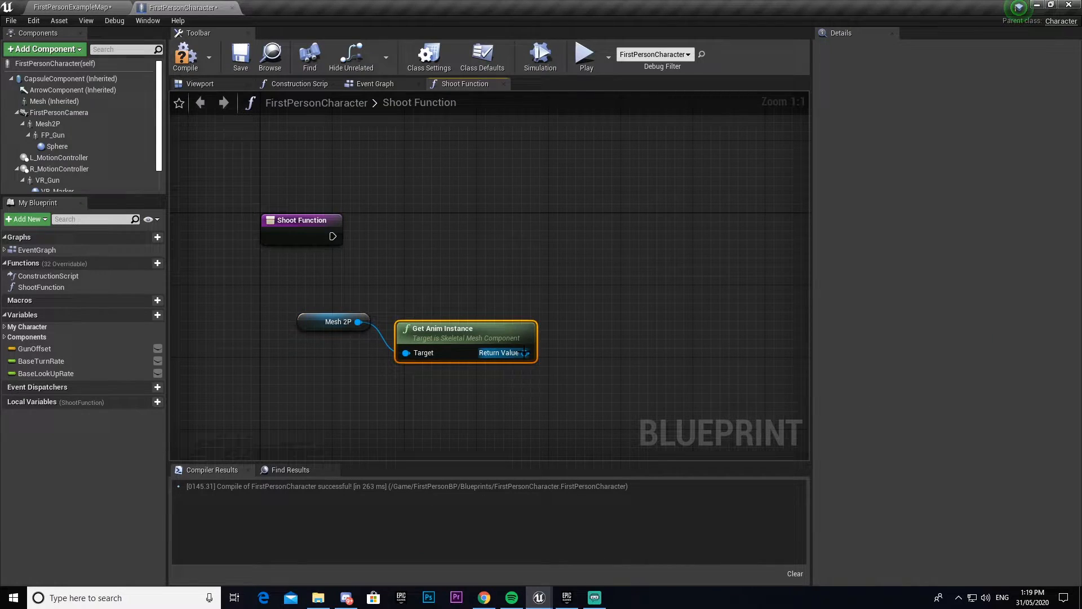
drag(524, 353, 603, 264)
text(mont)
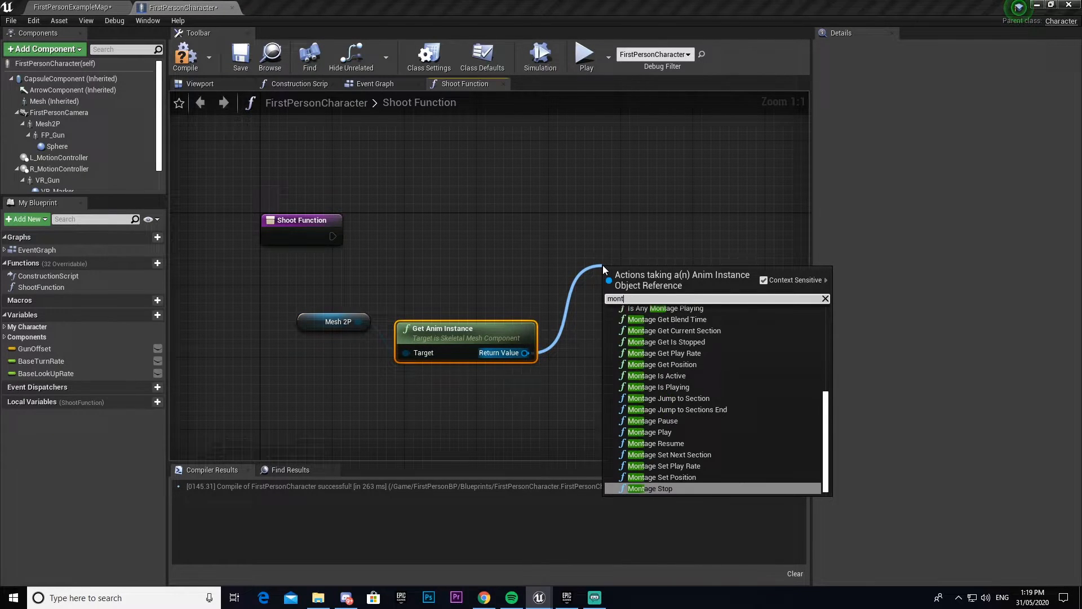
text(age pla)
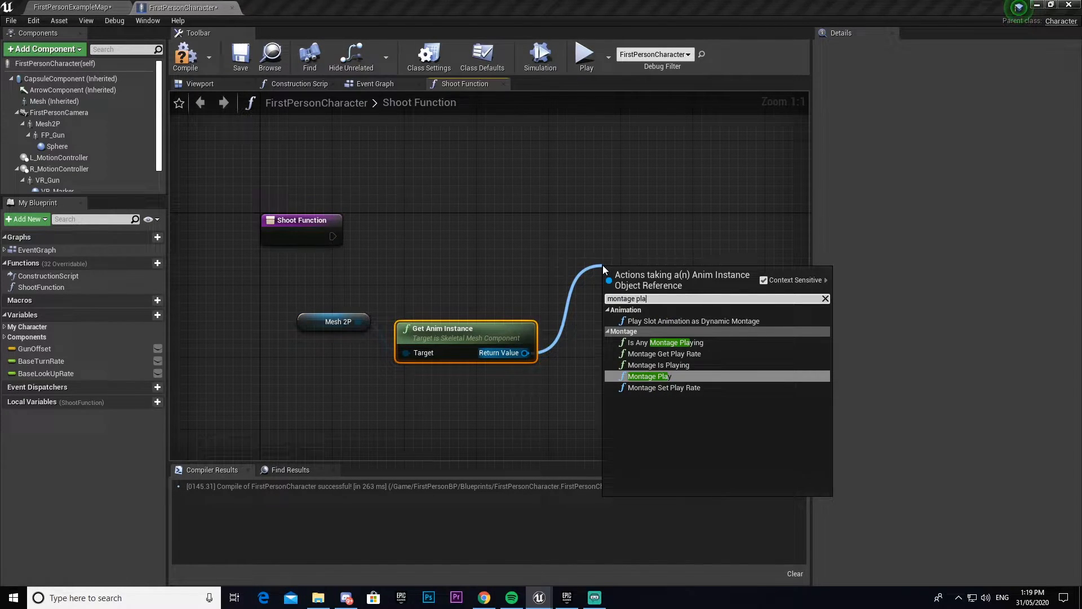
key(Return)
mouse_move(332, 236)
mouse_down()
mouse_move(624, 283)
mouse_move(607, 219)
mouse_up()
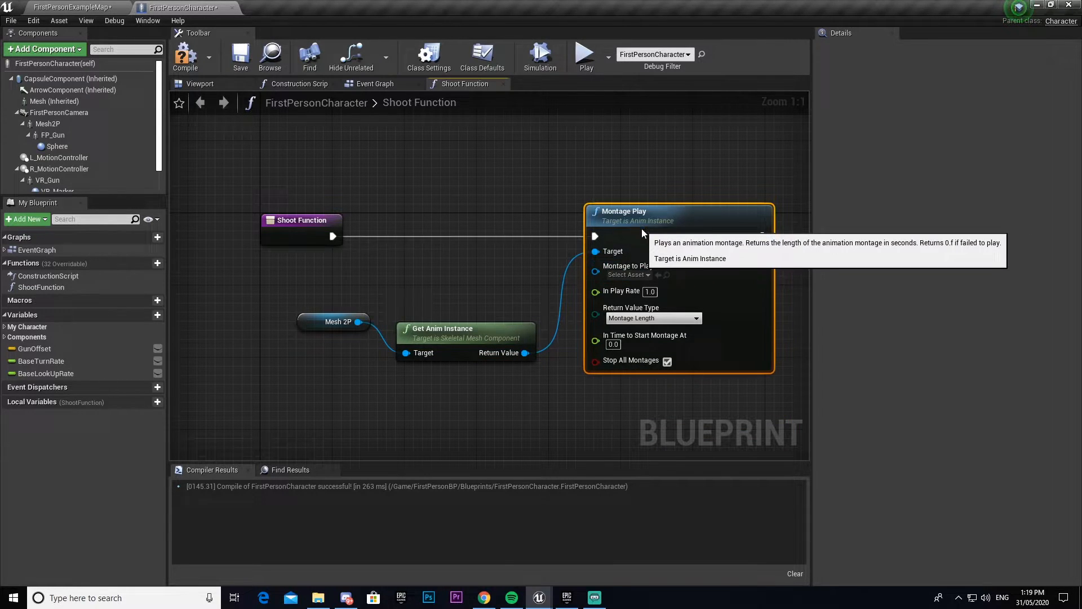
click(627, 274)
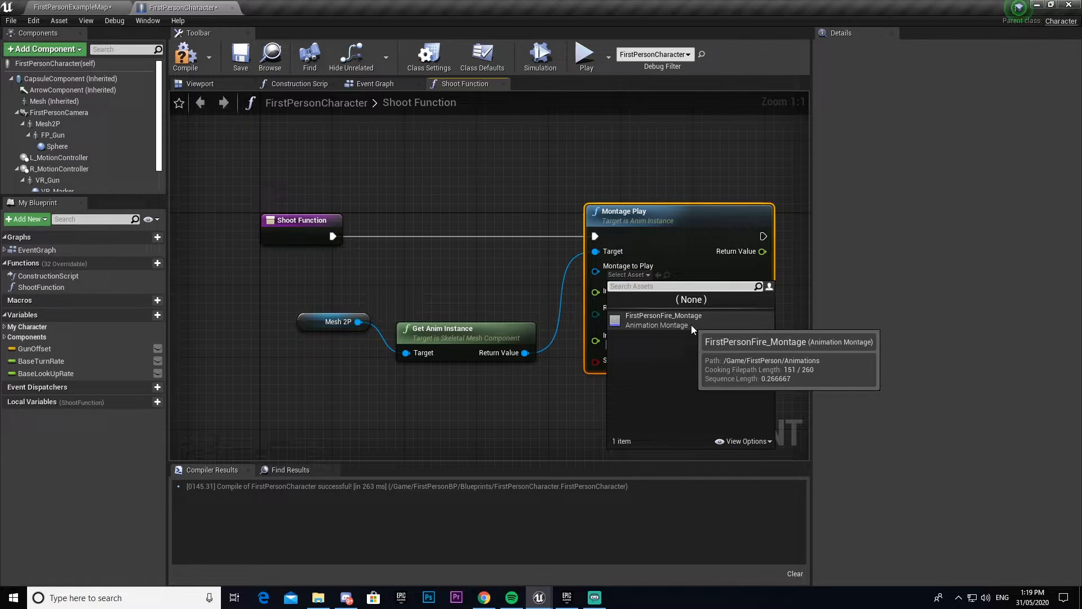
click(691, 325)
right_drag(513, 285, 250, 252)
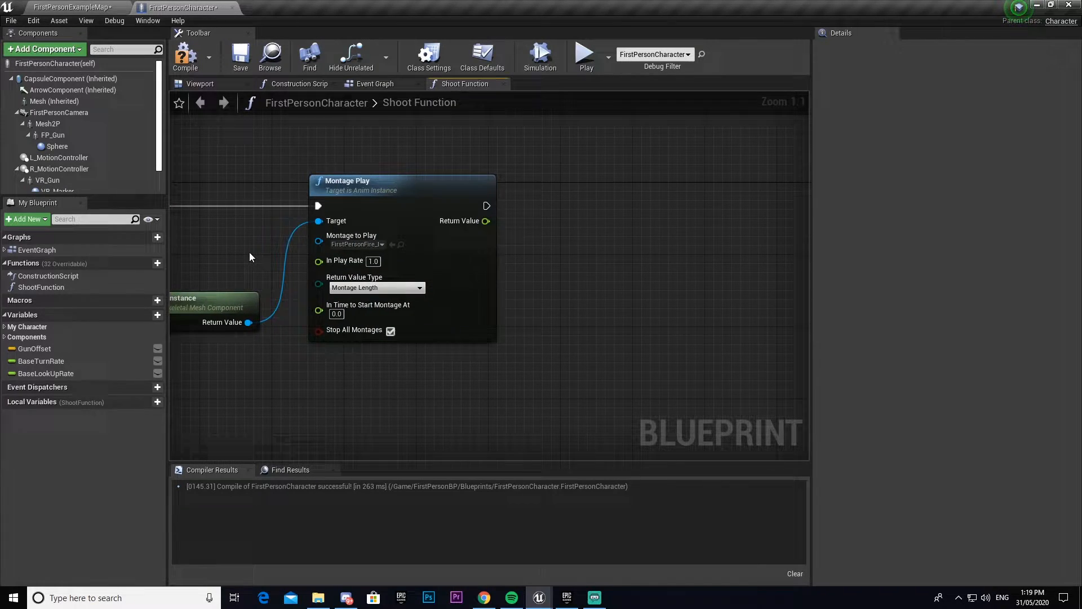
scroll(250, 252, down, 1)
drag(457, 213, 593, 208)
text(spawn actor)
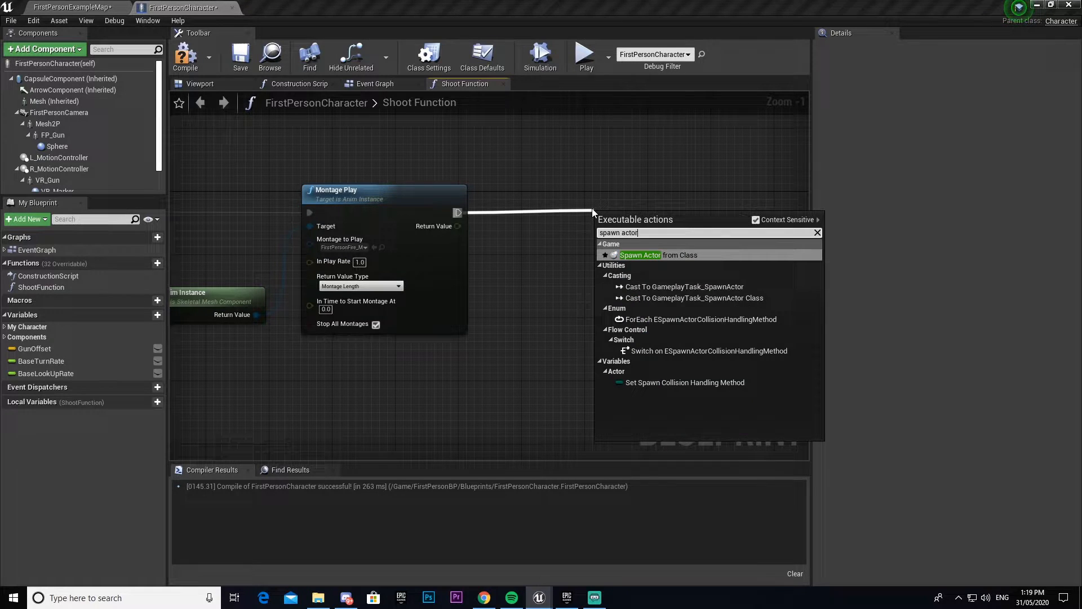
Spawn a FirstPersonProjectile after the montage, with collision handling Try To Adjust Location, don't spawn if colliding.
key(Return)
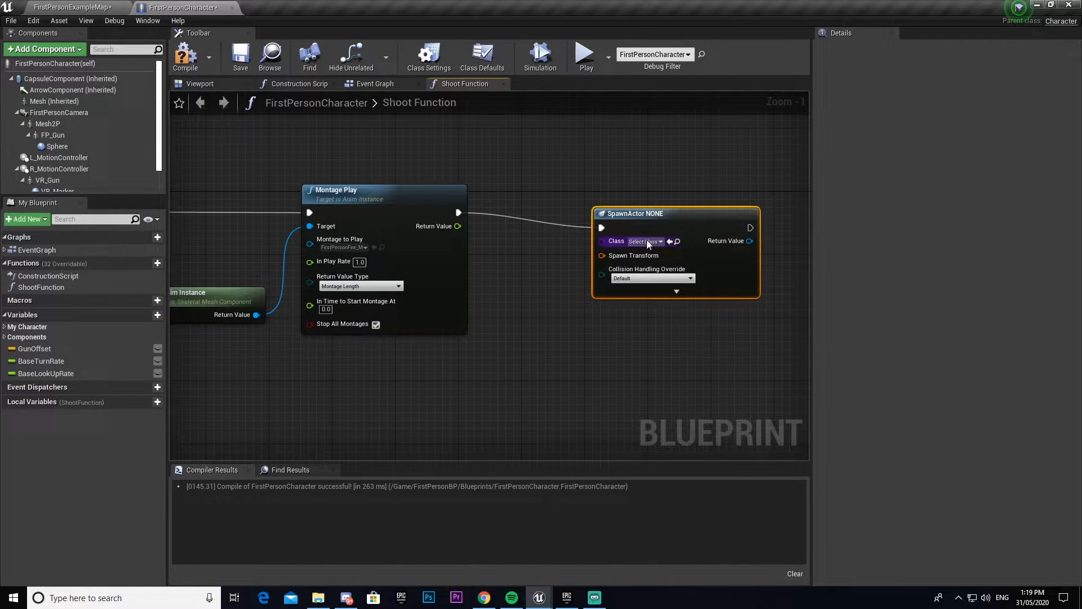
click(647, 241)
text(pro)
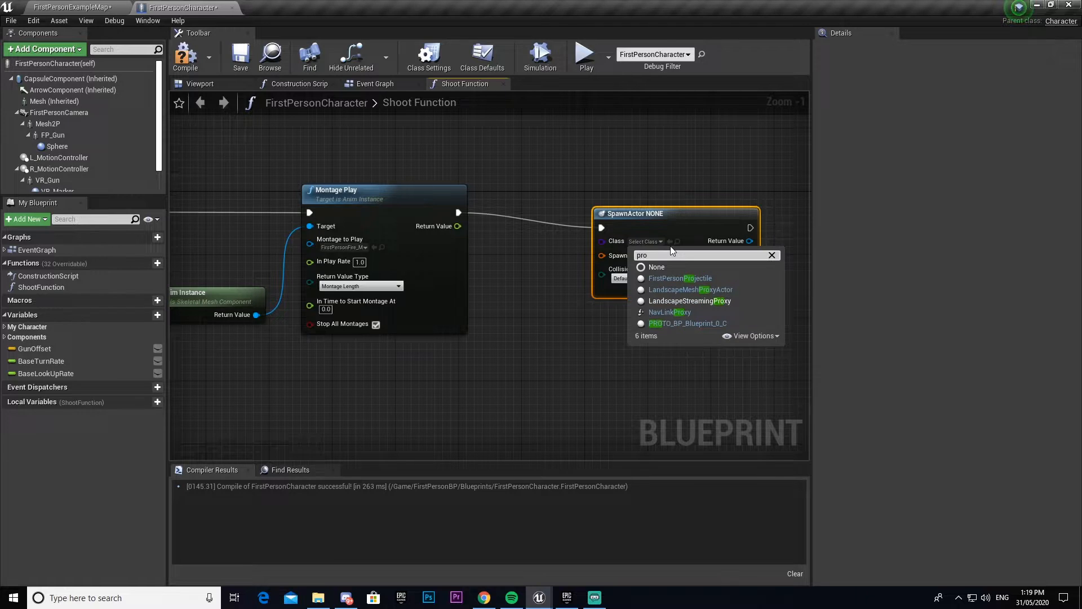
click(688, 278)
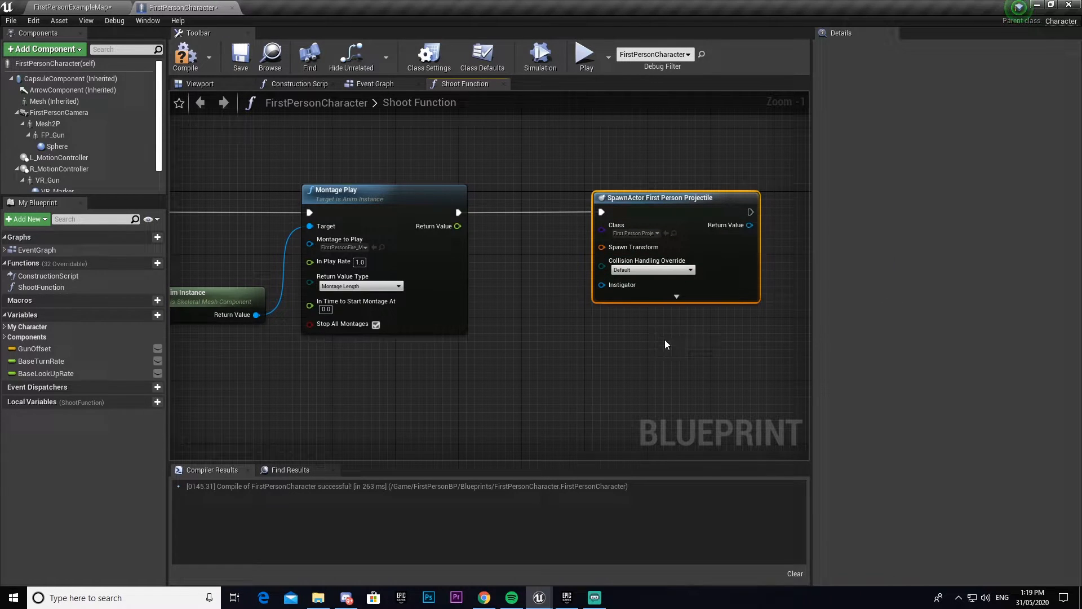
click(650, 270)
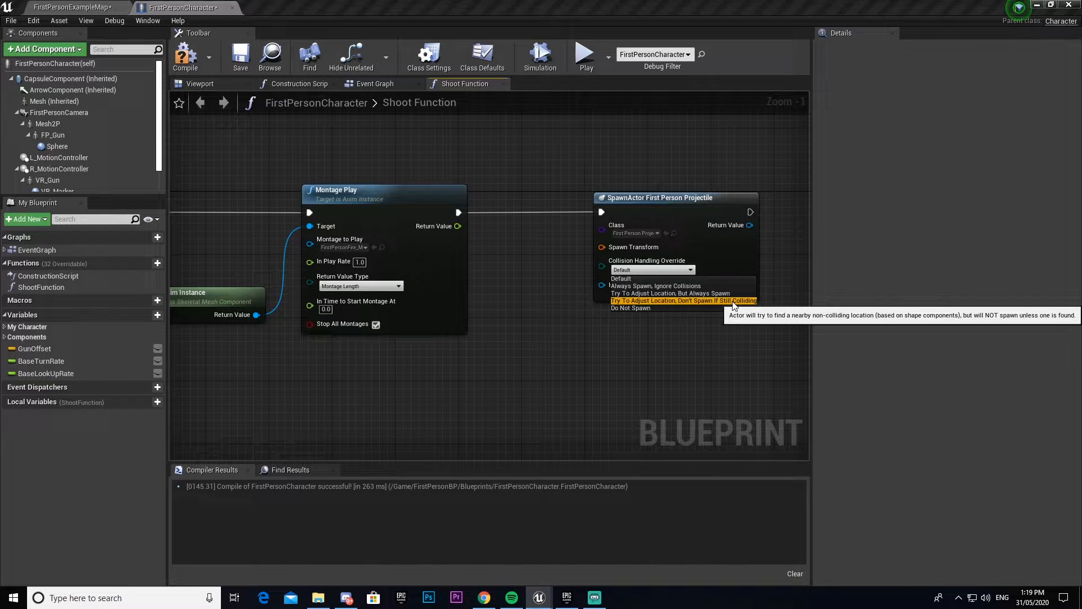
click(734, 301)
right_drag(734, 306, 611, 333)
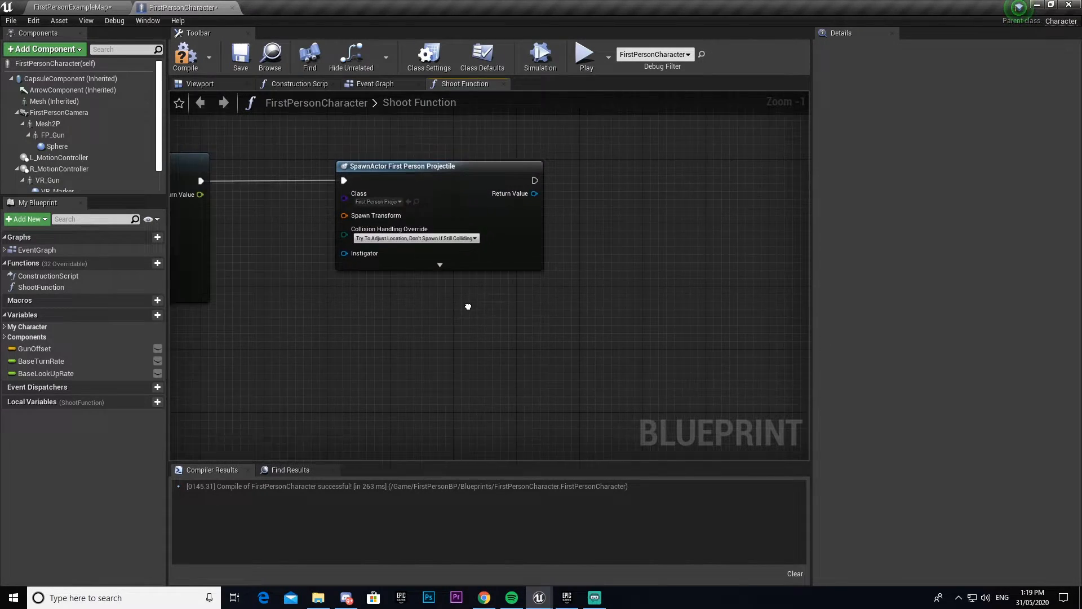
scroll(612, 333, down, 3)
Add a Transform input named SpawnTransform to Shoot Function and wire it toward the spawn node.
click(289, 245)
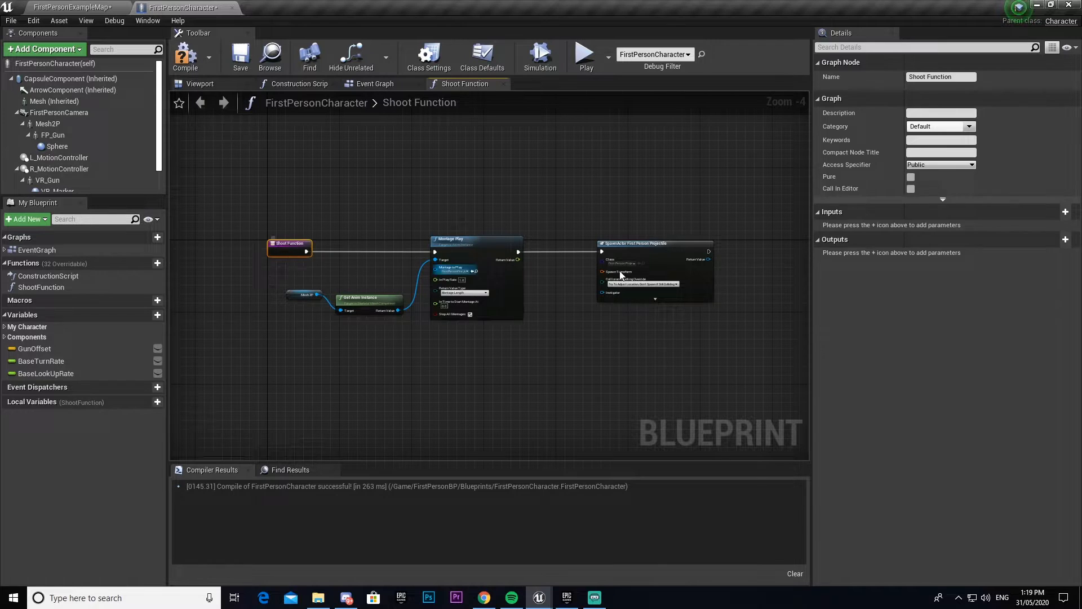
click(1065, 212)
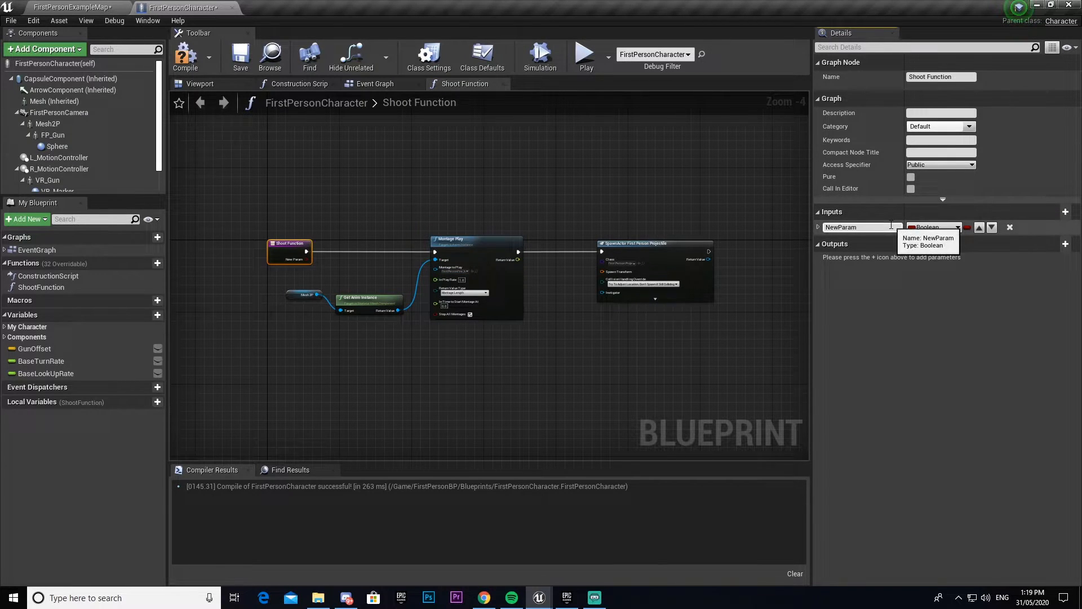
click(919, 228)
click(833, 369)
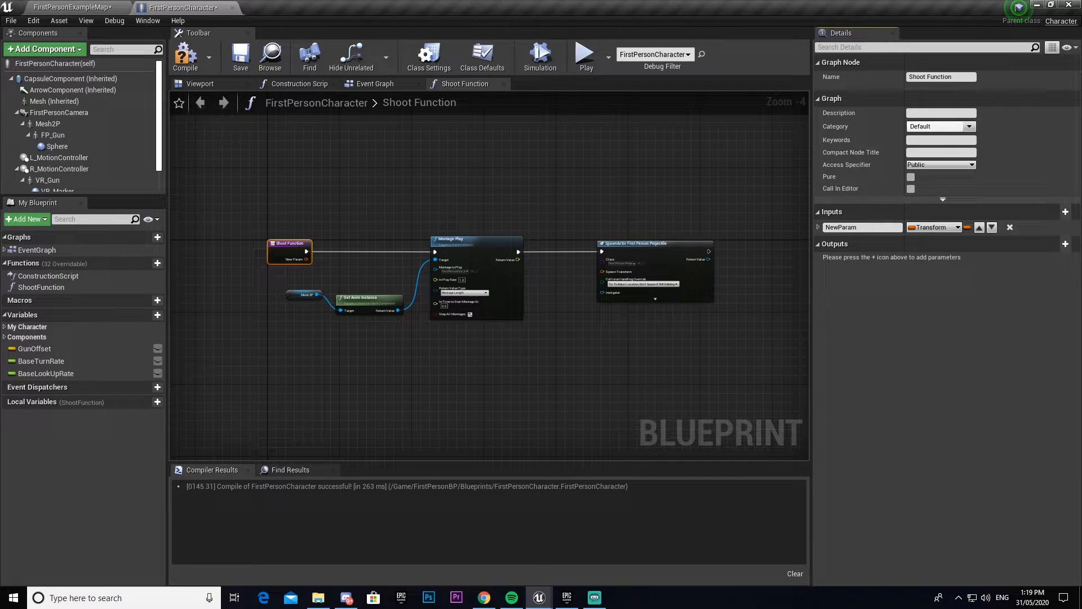
click(855, 227)
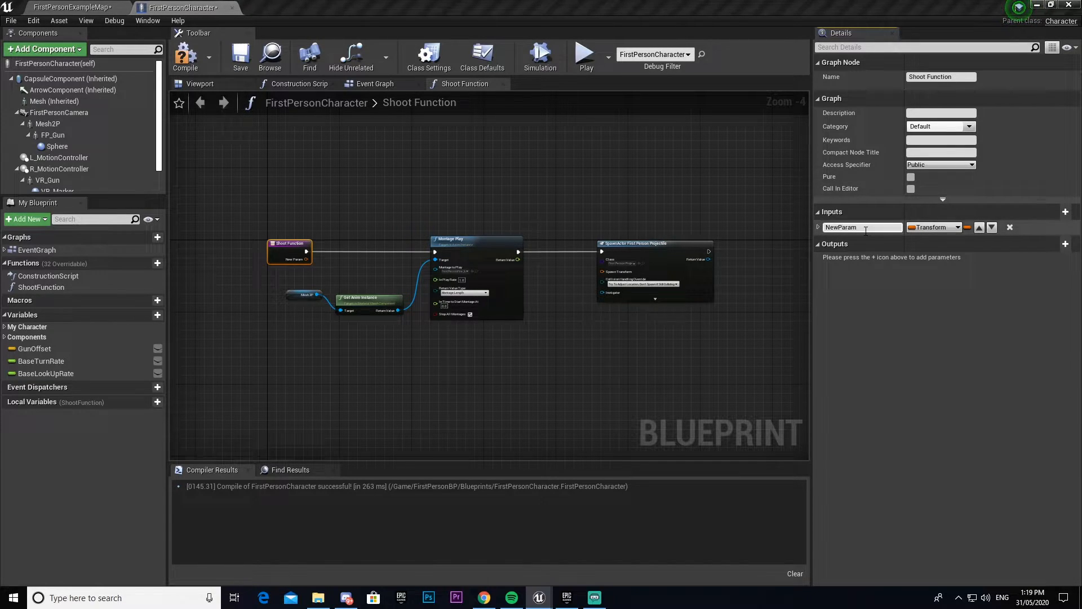
text(SpawnTra)
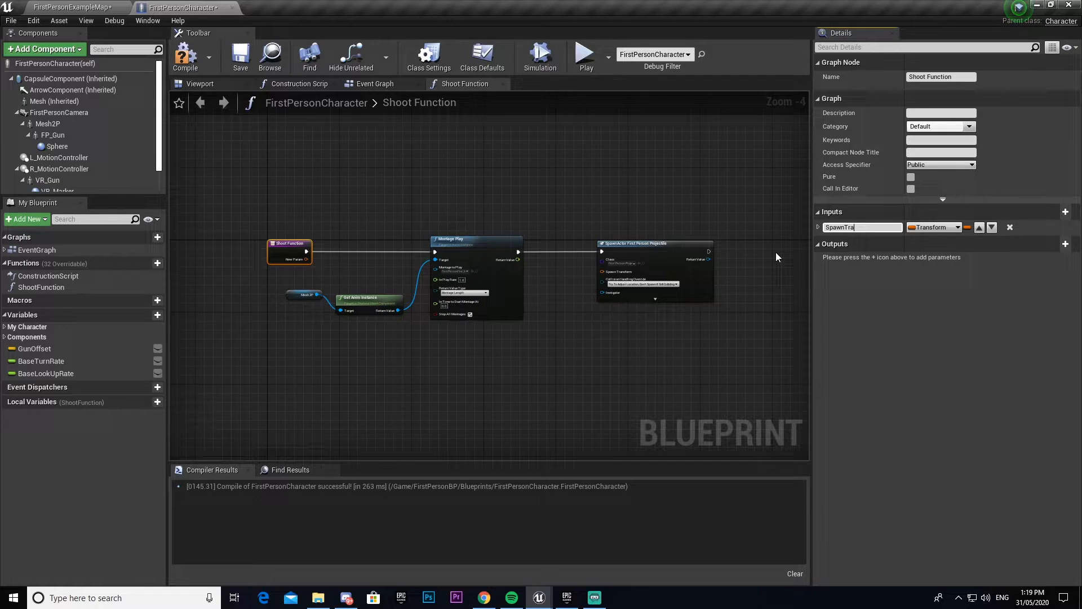
text(nsform)
key(Return)
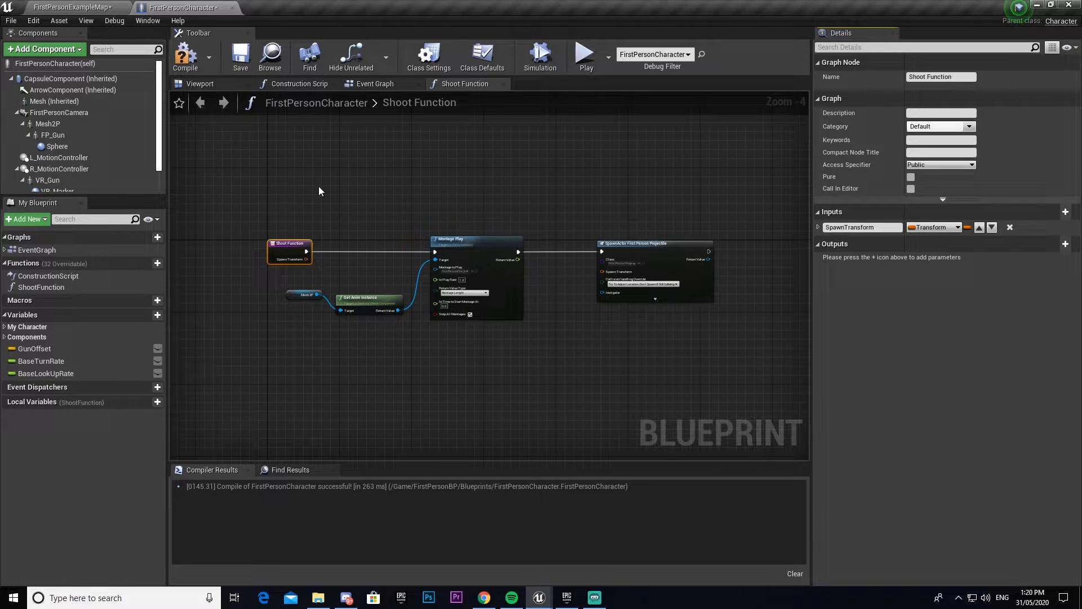
click(319, 187)
right_drag(426, 192, 378, 178)
mouse_move(259, 245)
mouse_down()
mouse_move(554, 254)
mouse_move(551, 261)
mouse_up()
scroll(556, 253, up, 3)
Connect SpawnTransform to the projectile spawn and add a Play Sound at Location node after it.
right_drag(581, 388, 368, 369)
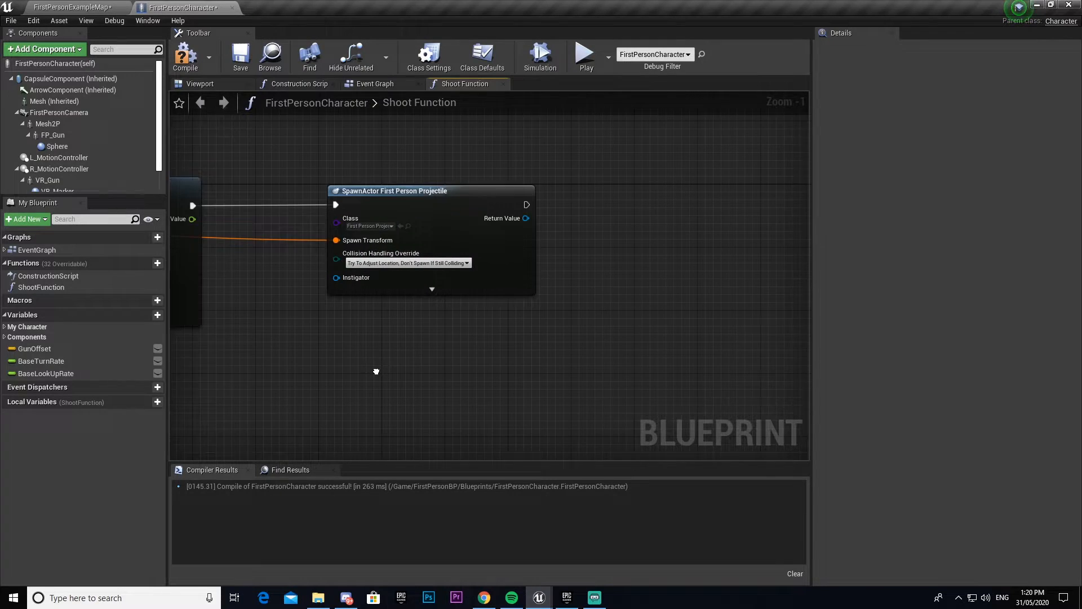
drag(520, 205, 623, 208)
text(pl)
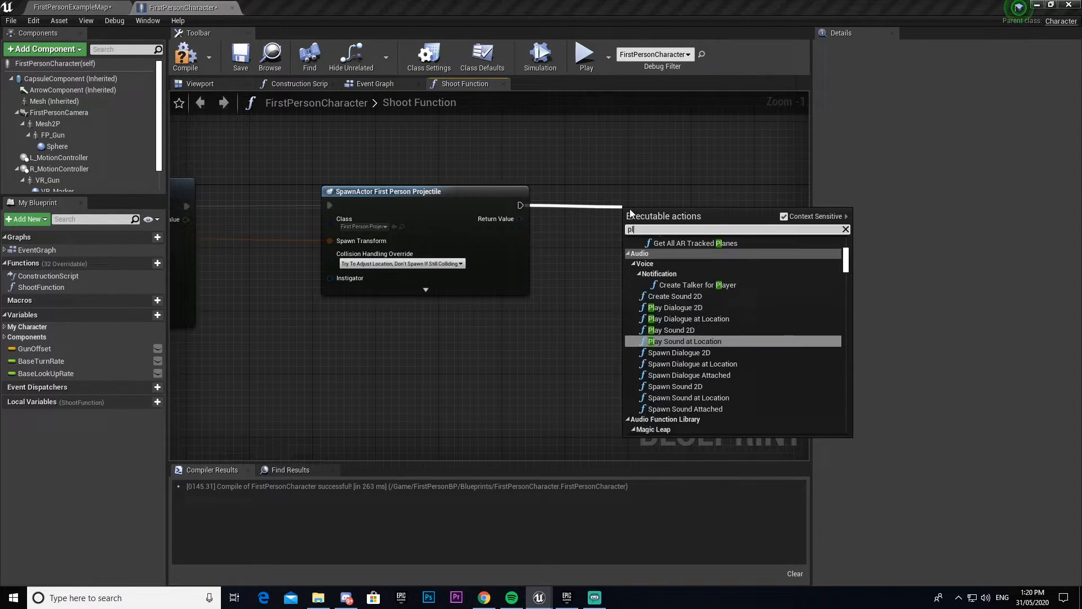
text(ay sound at)
key(Return)
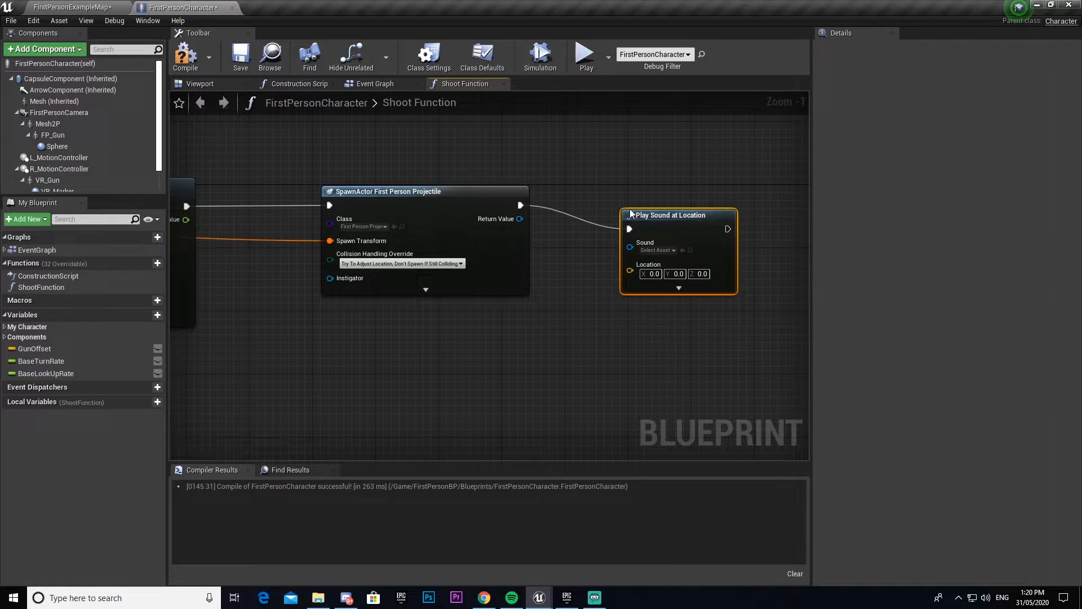
drag(647, 218, 647, 195)
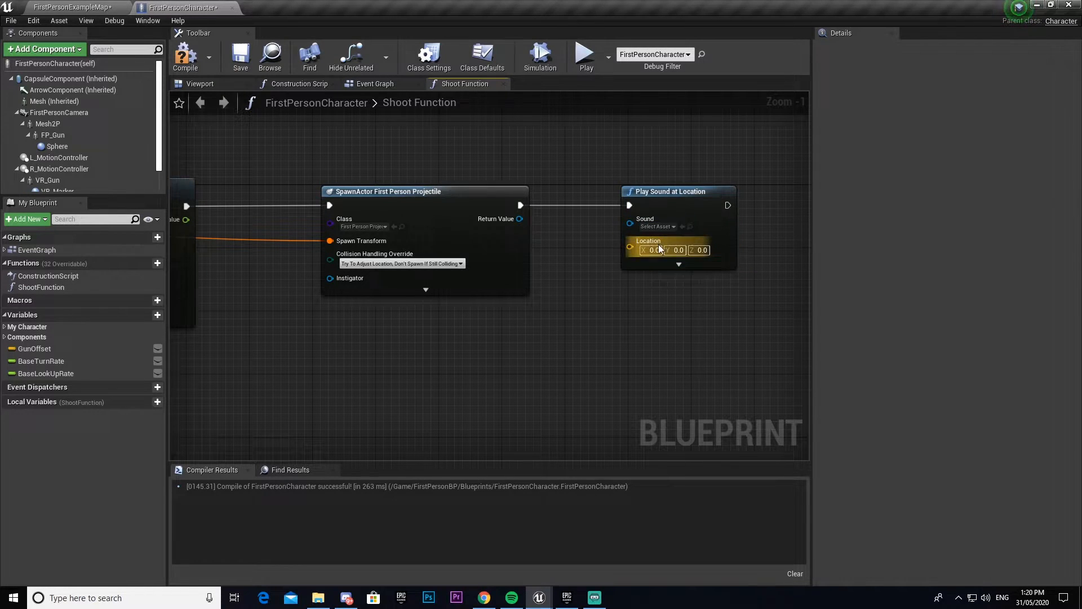
Feed GetActorLocation into the sound's Location and set the sound to FirstPersonTemplateWeaponFire02.
drag(635, 246, 515, 348)
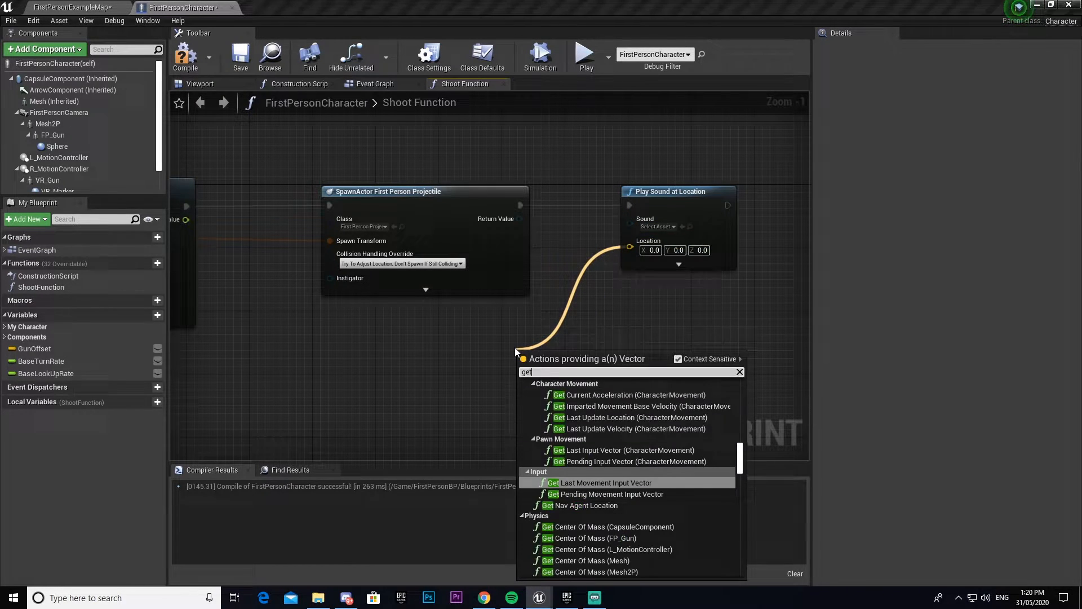
text(get worl)
key(BackSpace)
key(BackSpace)
key(BackSpace)
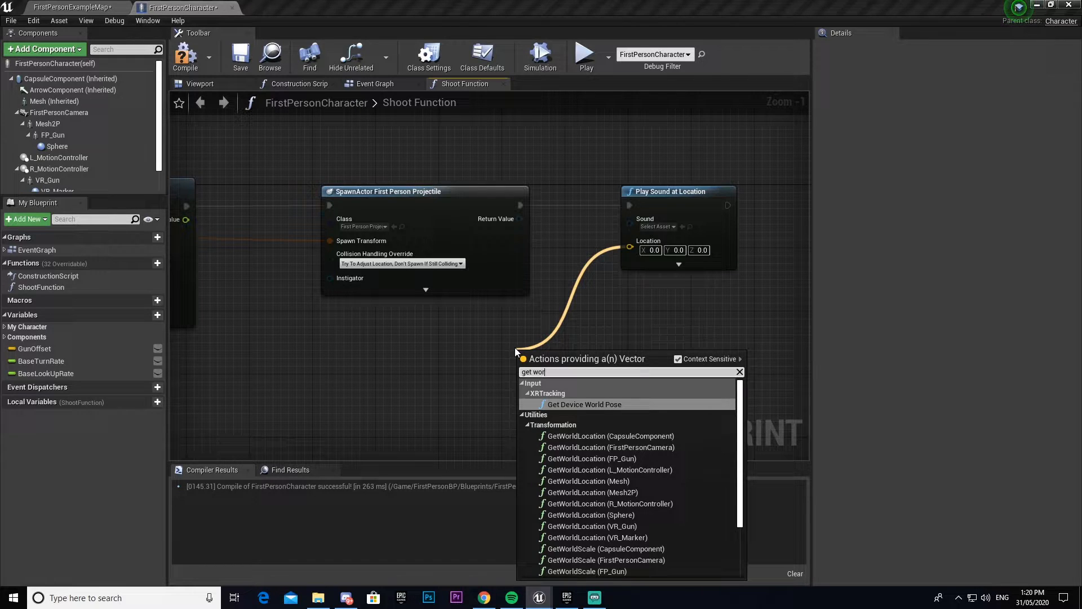
text(actor )
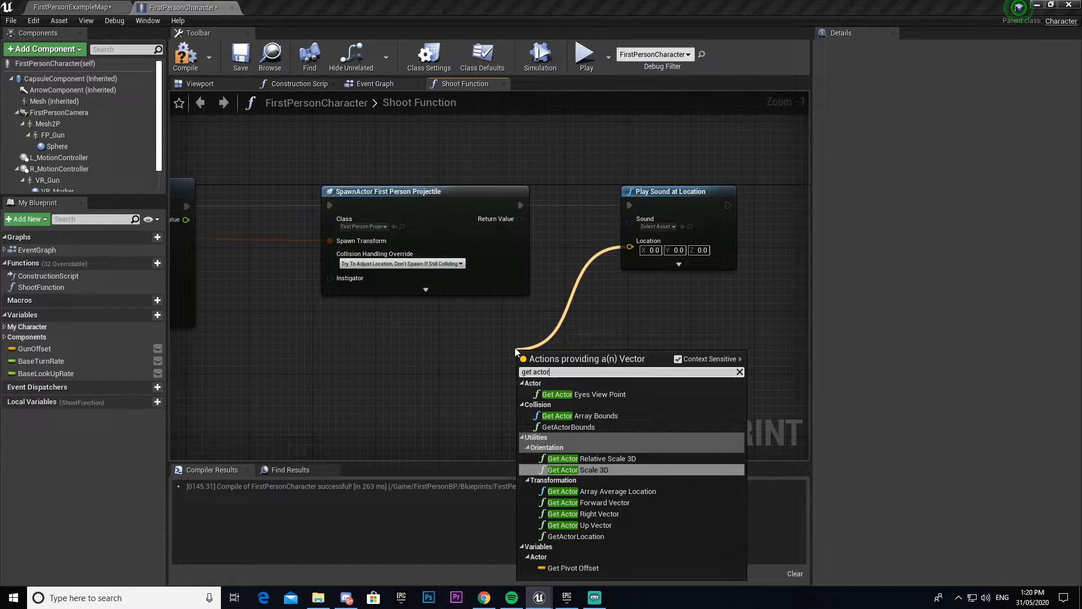
text(loc)
key(Down)
key(Return)
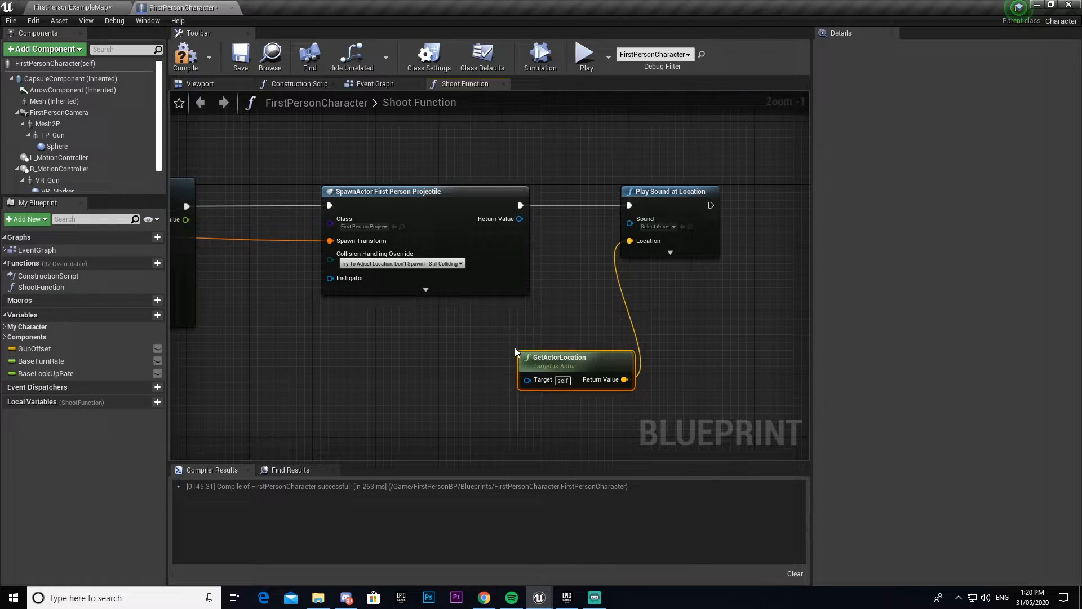
drag(558, 359, 488, 335)
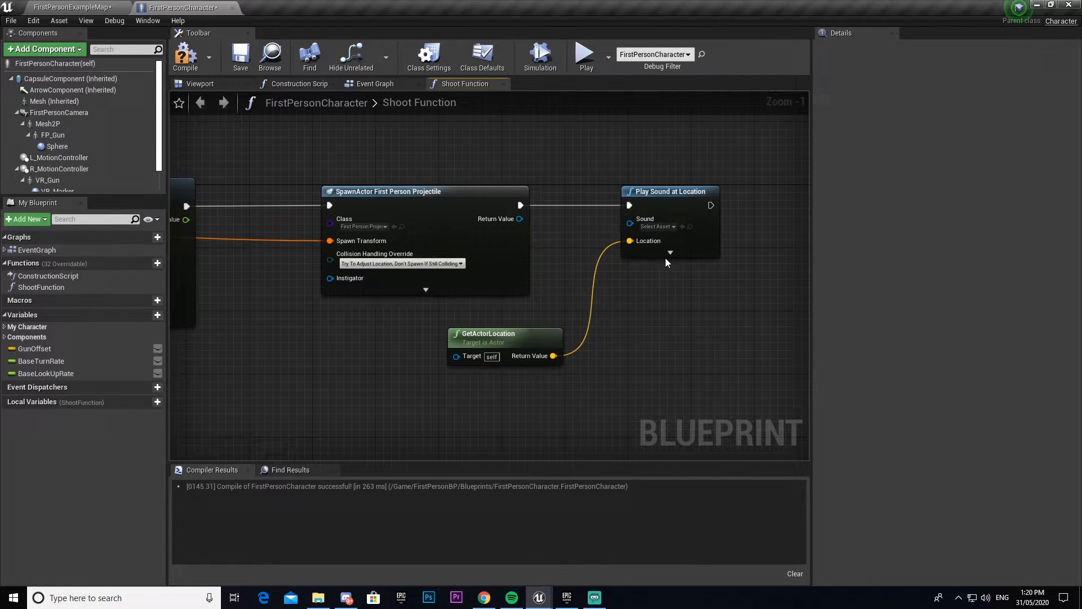
click(659, 227)
click(692, 273)
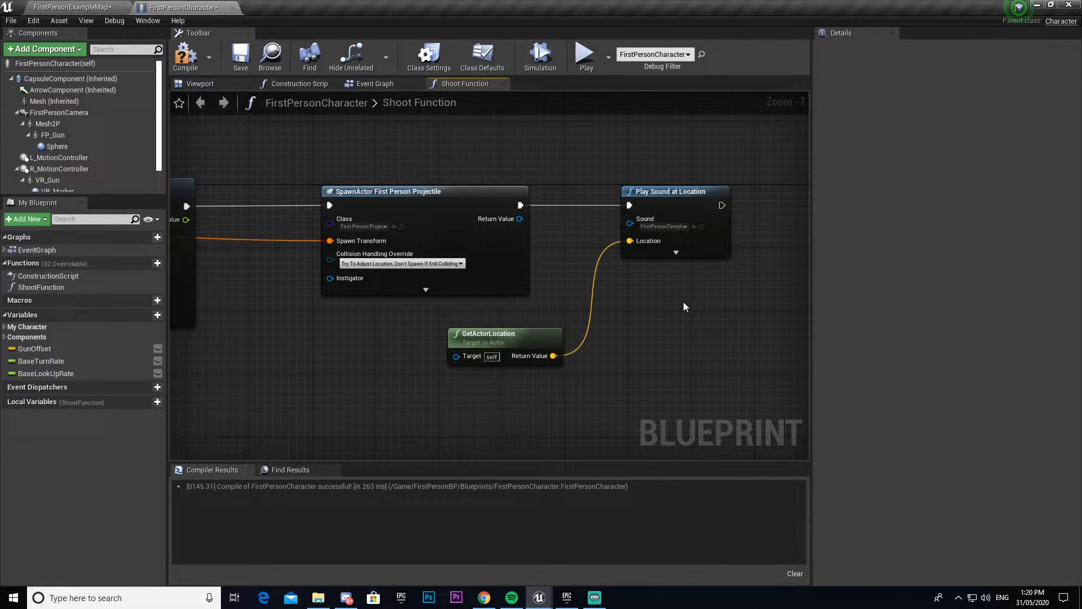
scroll(683, 308, down, 4)
Save the character Blueprint and pan across the finished Shoot Function graph to review it.
click(242, 58)
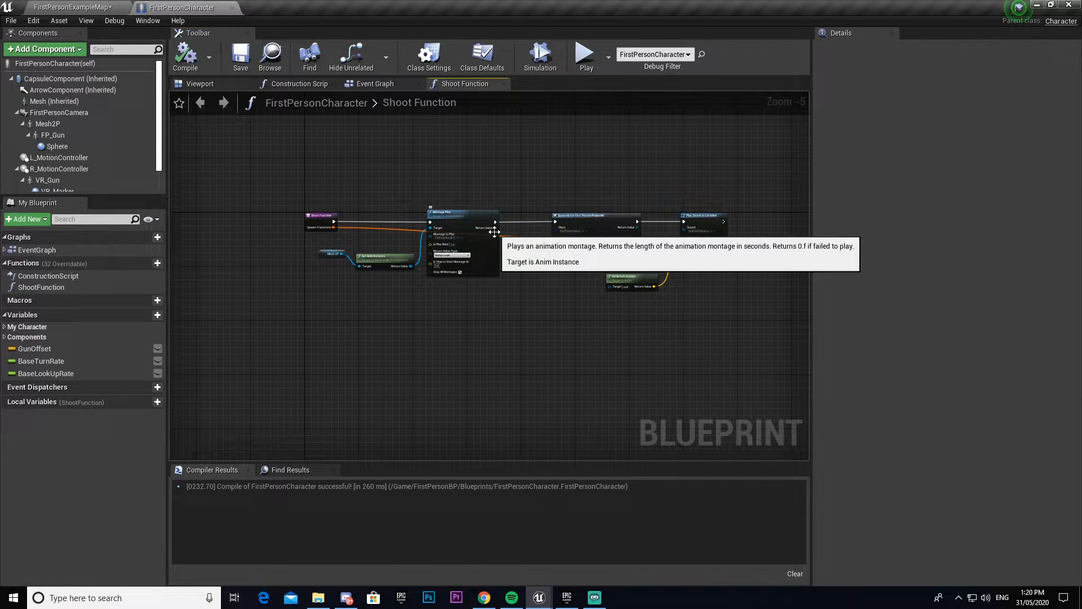
scroll(441, 258, up, 5)
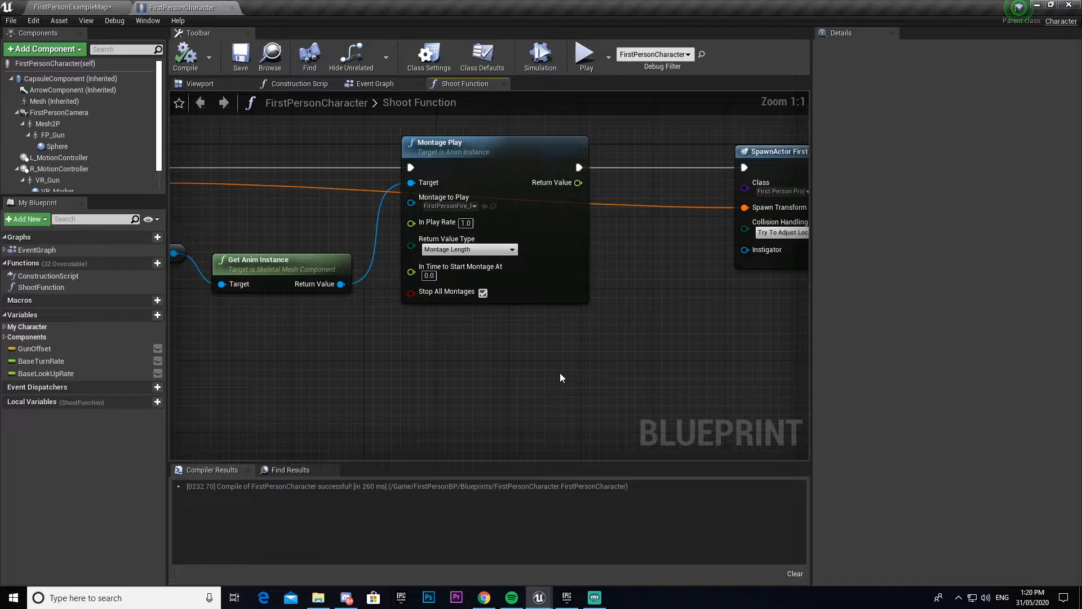
right_drag(524, 372, 609, 421)
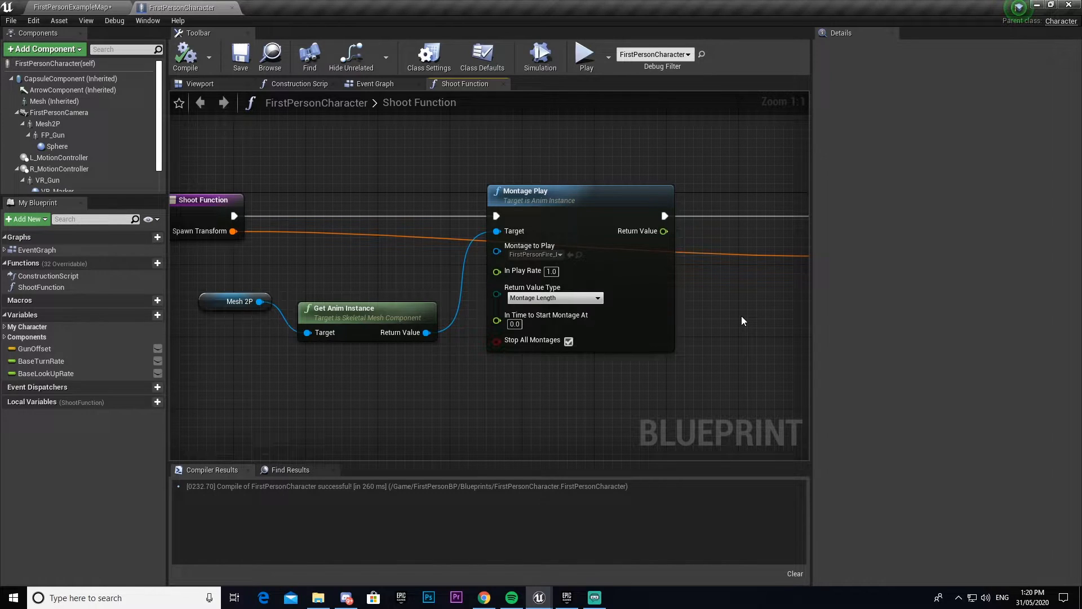
right_drag(741, 321, 338, 356)
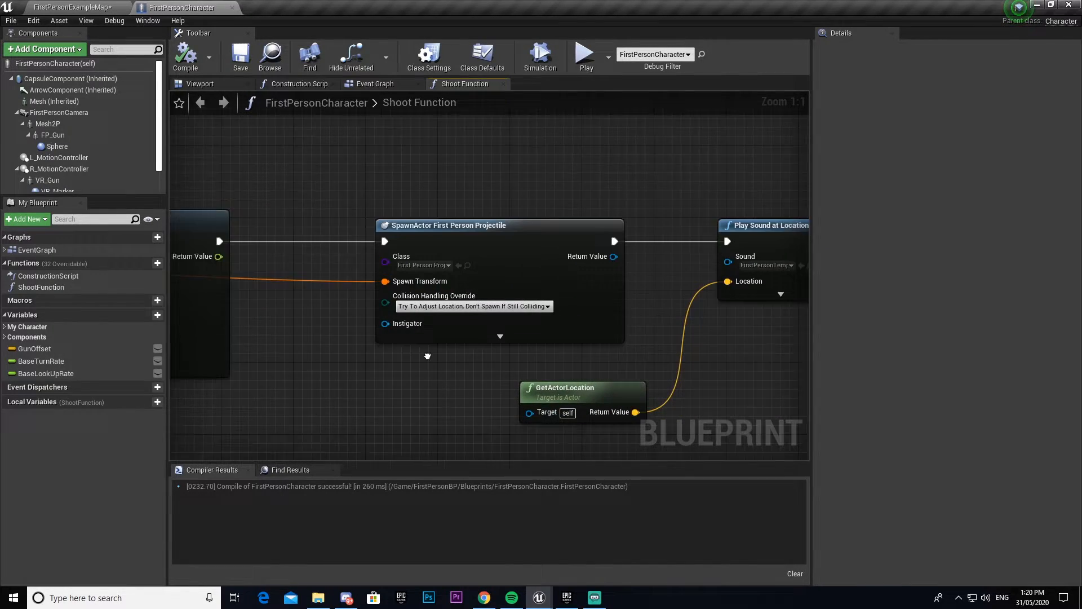
mouse_move(355, 243)
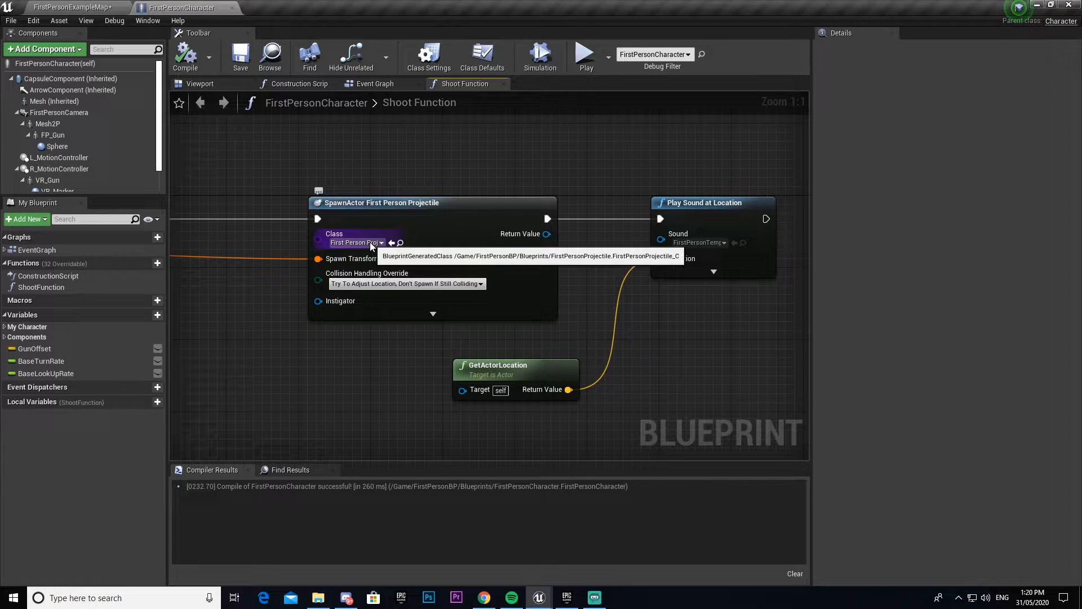
right_drag(640, 170, 464, 165)
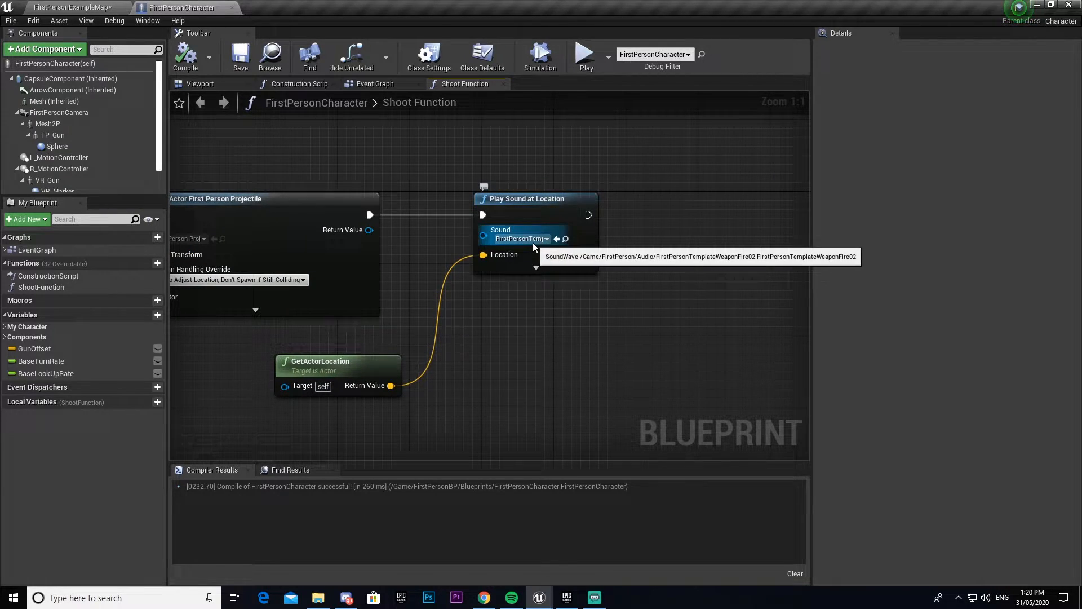
scroll(505, 374, down, 2)
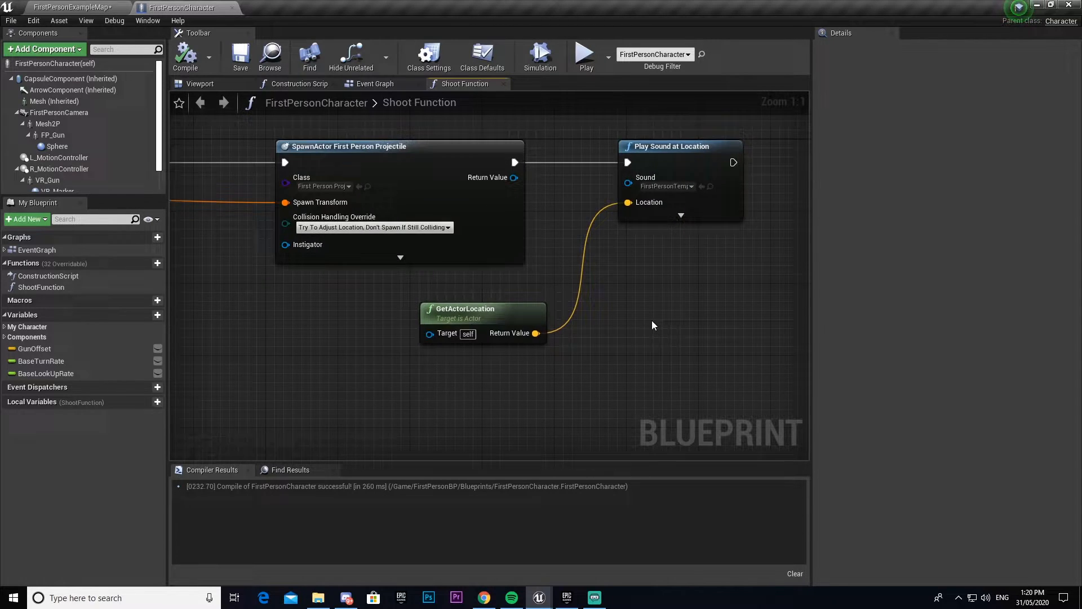
right_drag(630, 319, 506, 314)
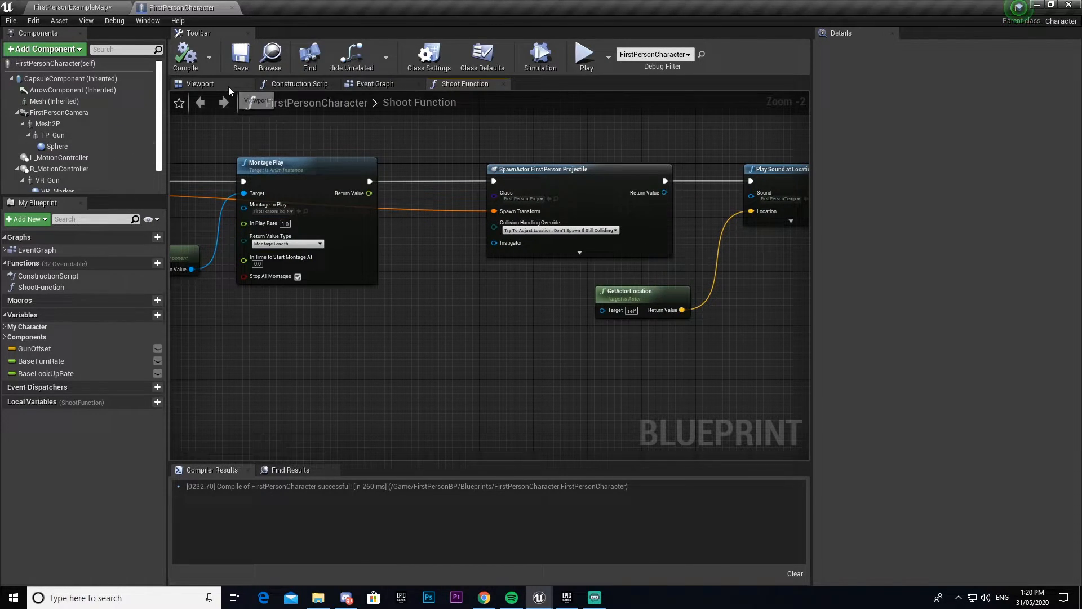
Inspect the FP_Gun and Sphere components in the 3D preview, then switch to the Event Graph.
click(197, 83)
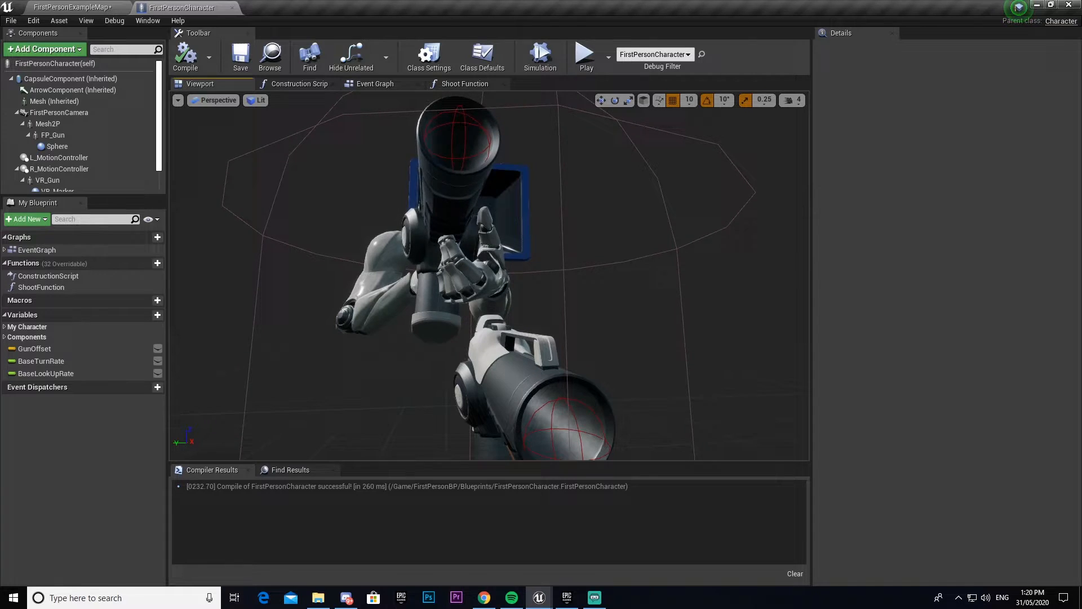
click(53, 135)
click(77, 147)
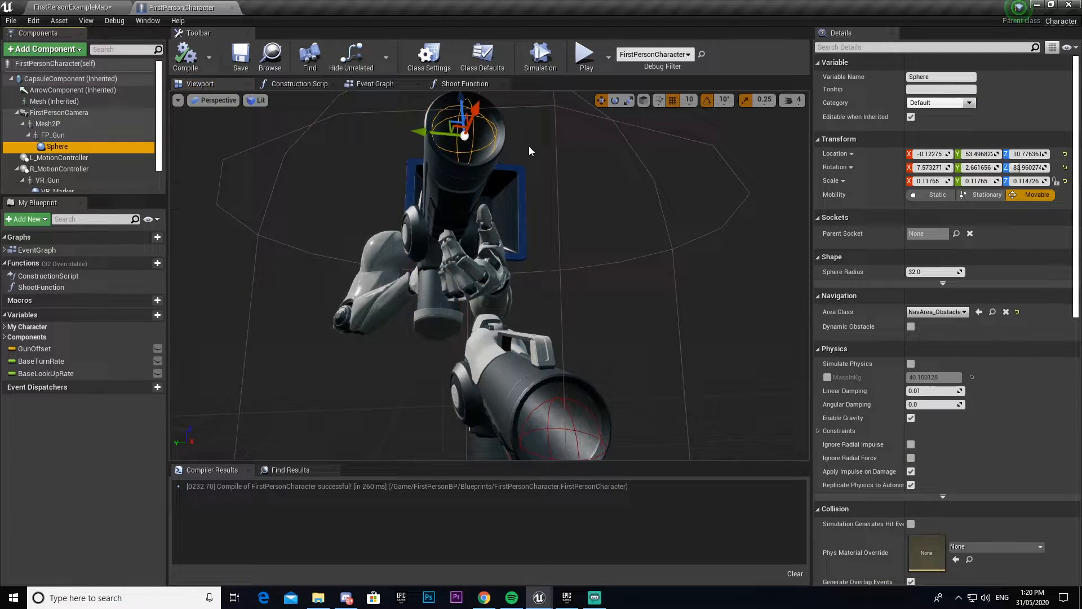
right_drag(677, 279, 592, 279)
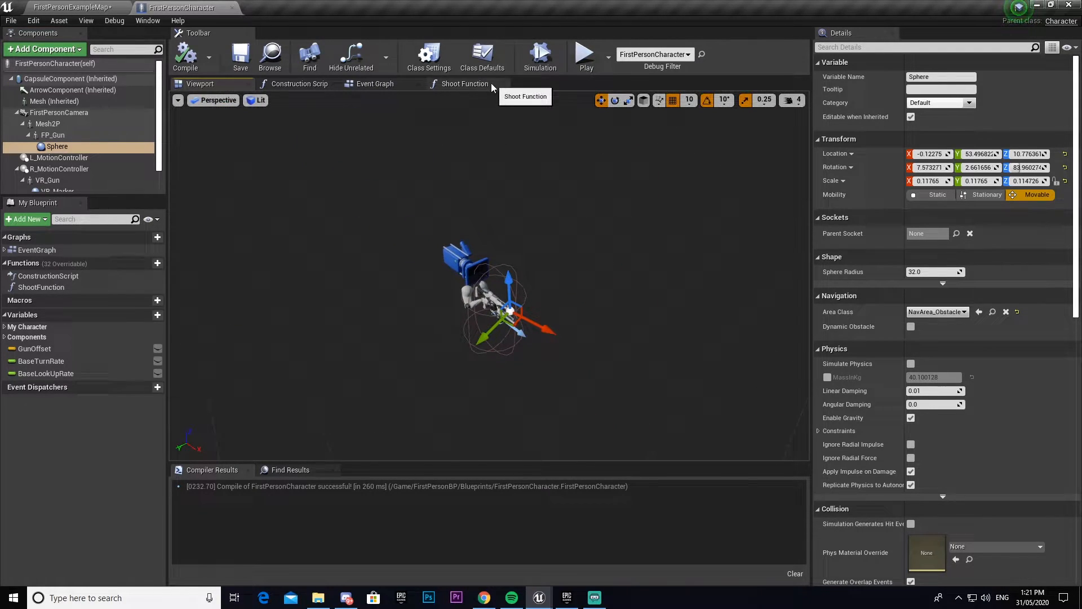
click(379, 86)
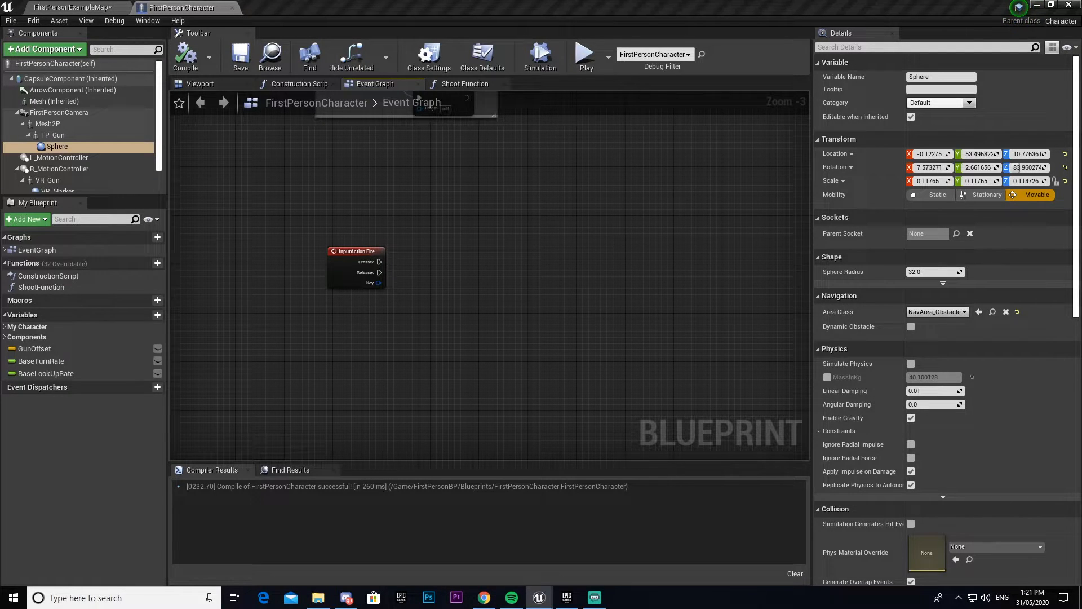
Add an integer variable named Ammo and compile.
click(147, 315)
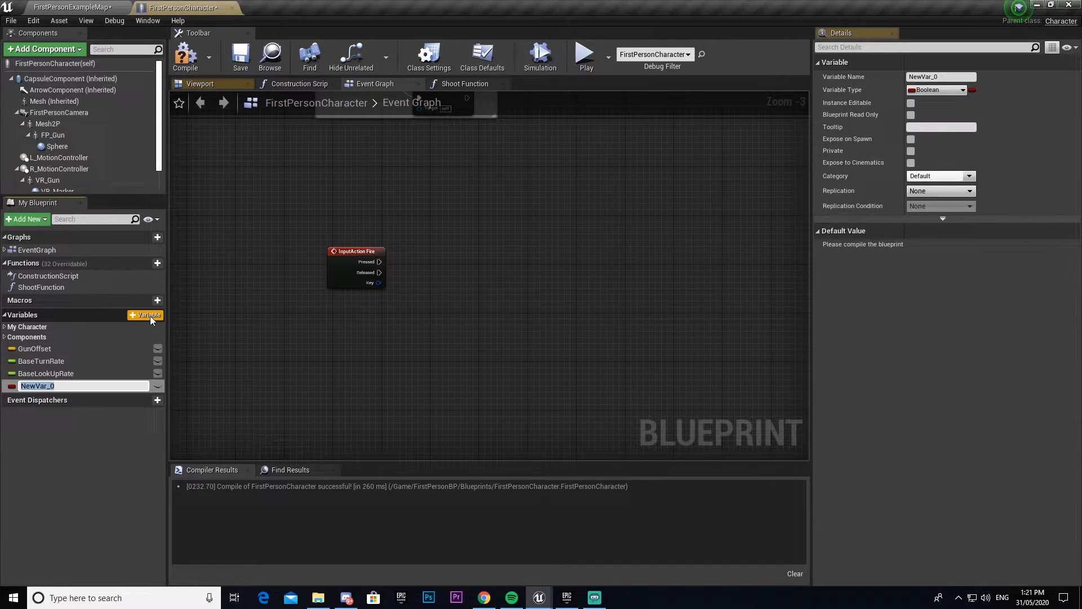
text(Ammo)
key(Return)
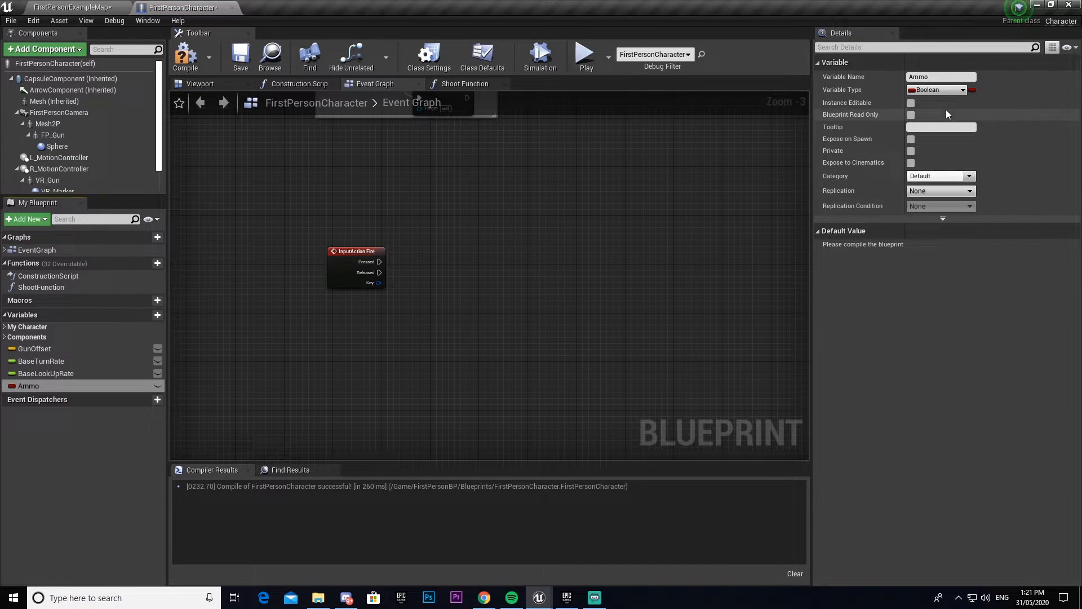
click(935, 93)
click(856, 146)
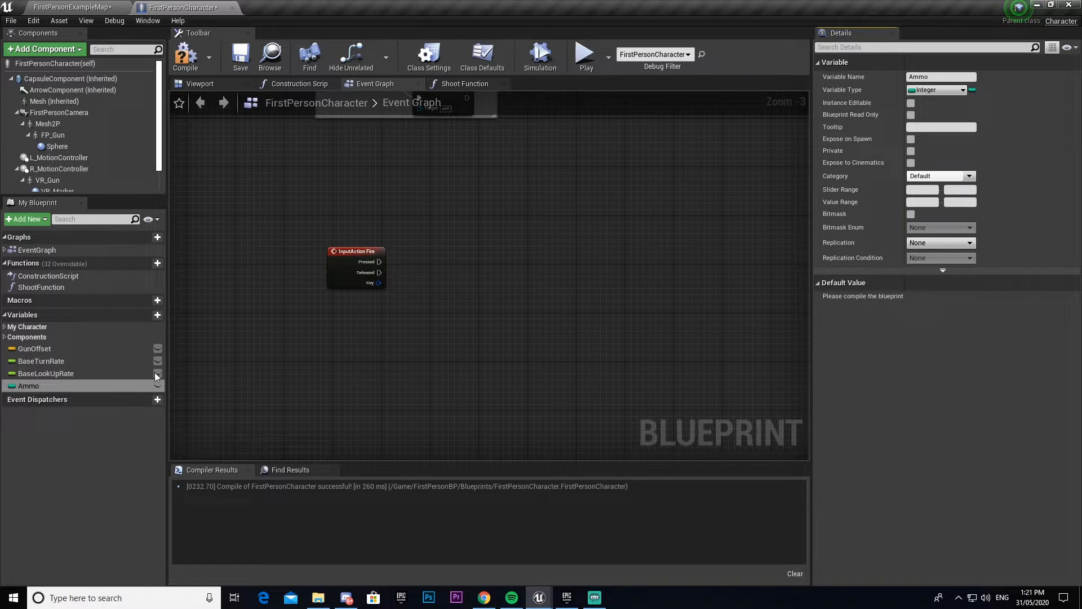
click(187, 61)
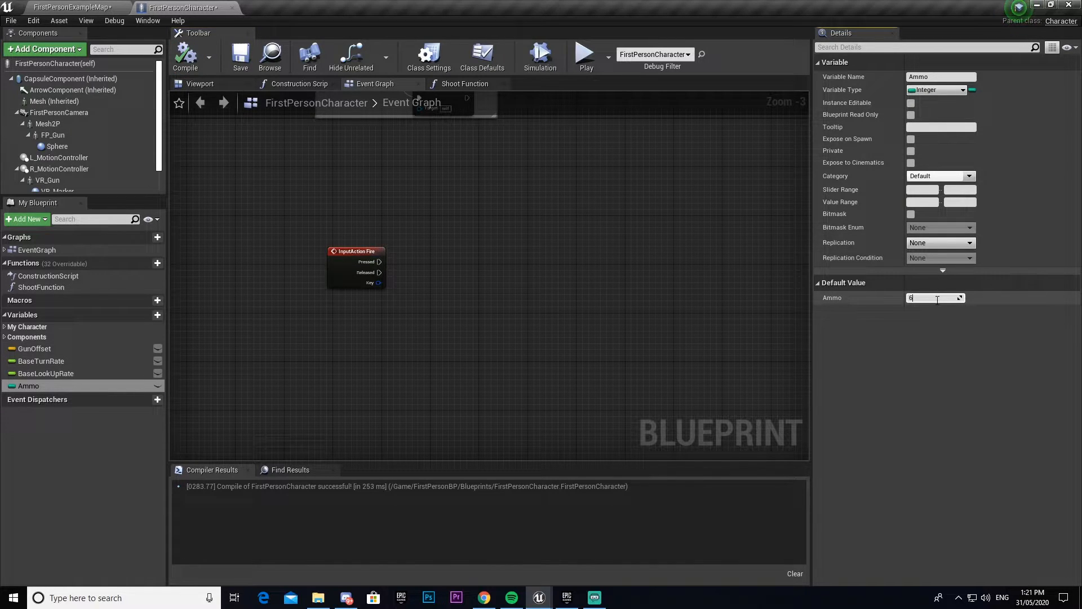
Add a Boolean variable named SlowMo, compile, and set its default to true.
click(153, 316)
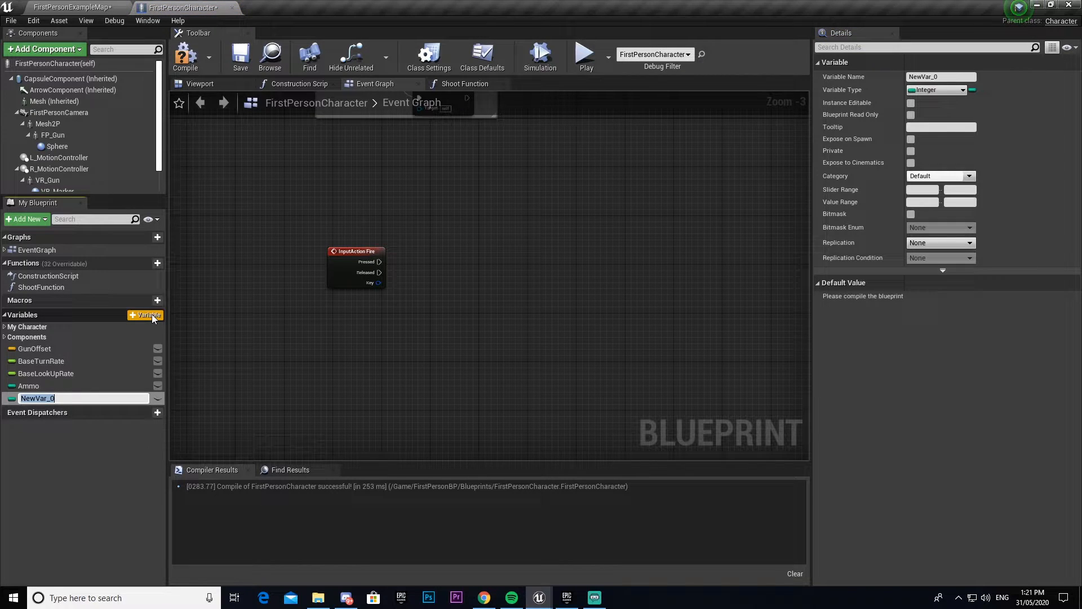
text(SlowMo)
key(Return)
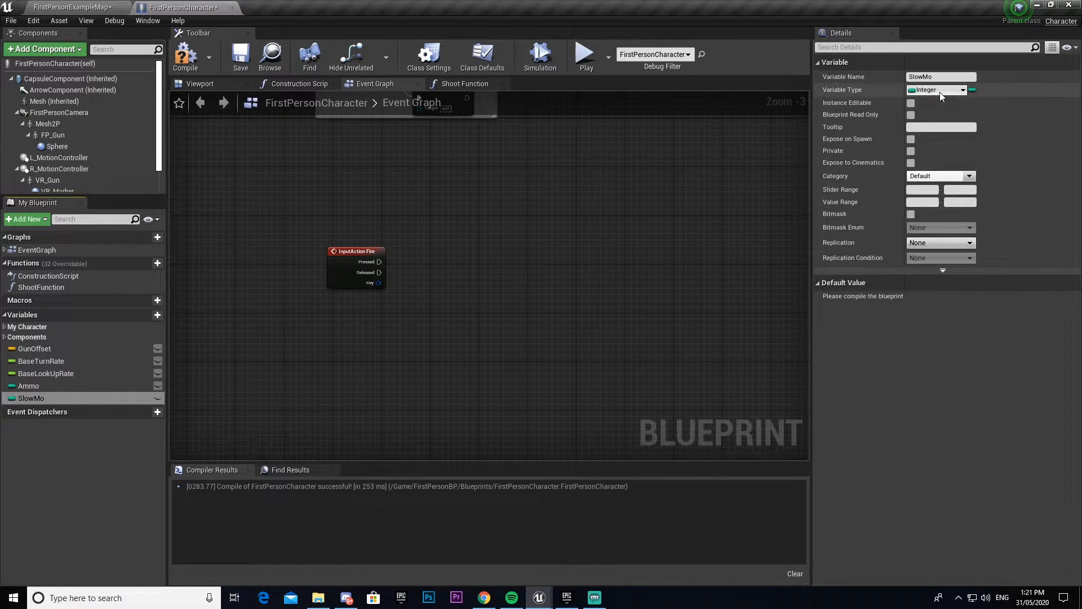
click(940, 90)
click(898, 119)
click(185, 56)
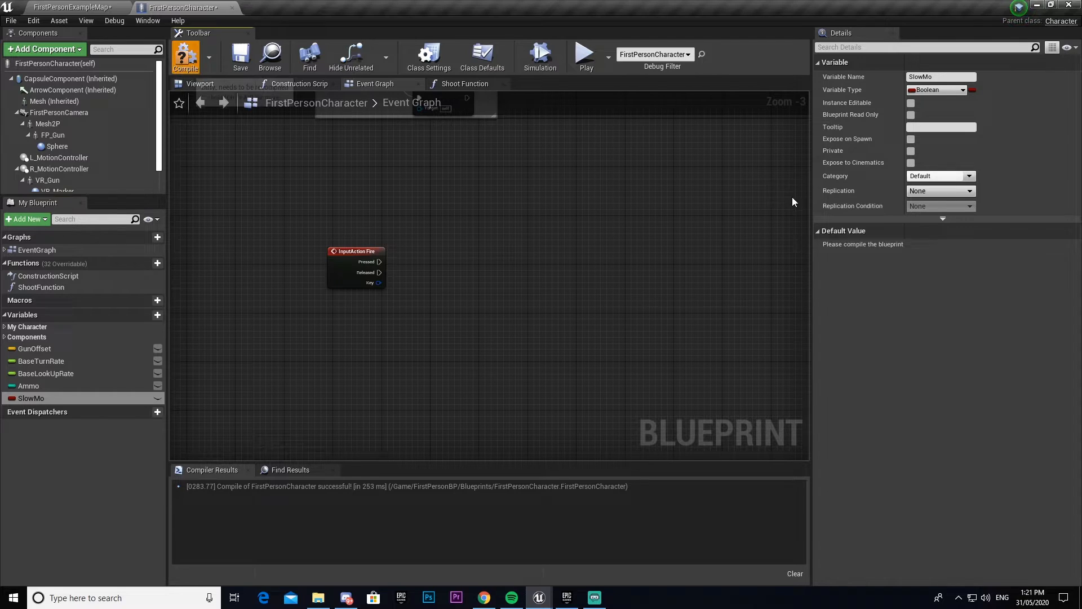
click(911, 246)
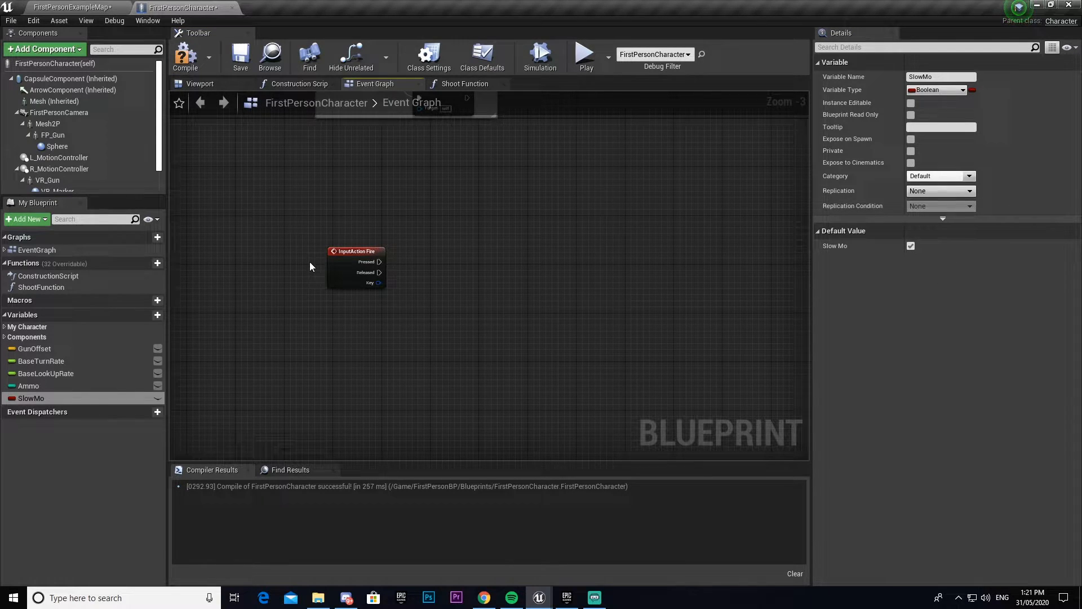
Add a Branch node after InputAction Fire's Pressed output.
right_drag(310, 262, 256, 236)
drag(321, 252, 447, 247)
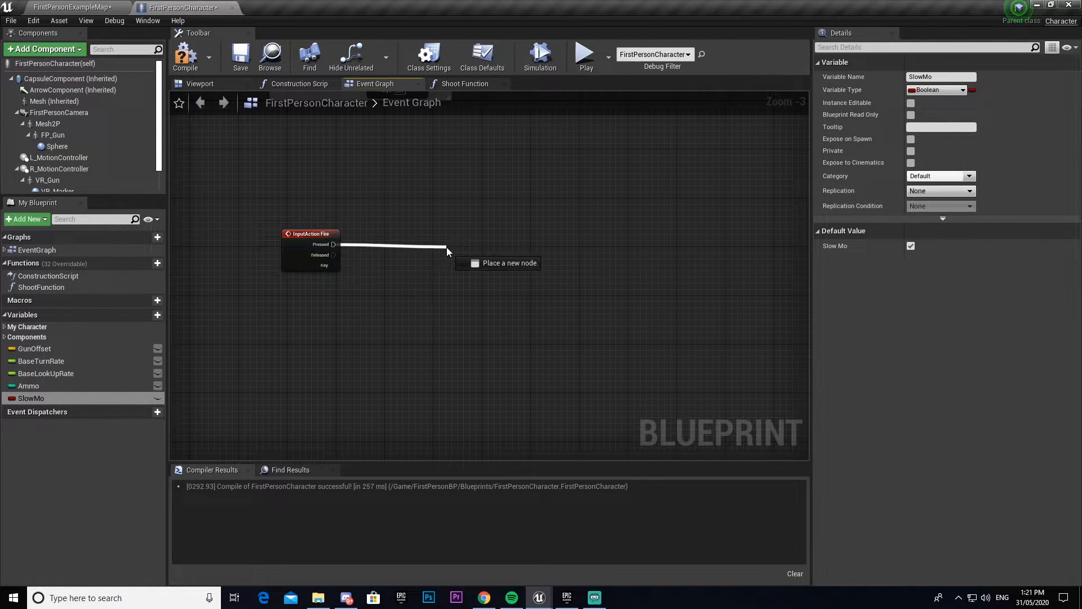
text(branch)
key(Return)
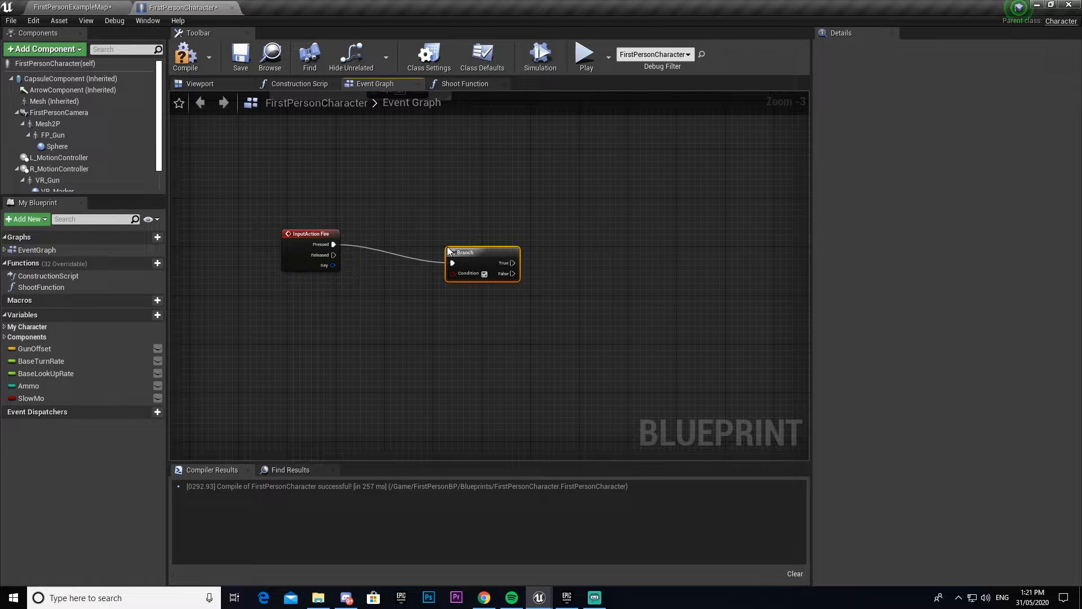
click(471, 290)
scroll(449, 303, up, 1)
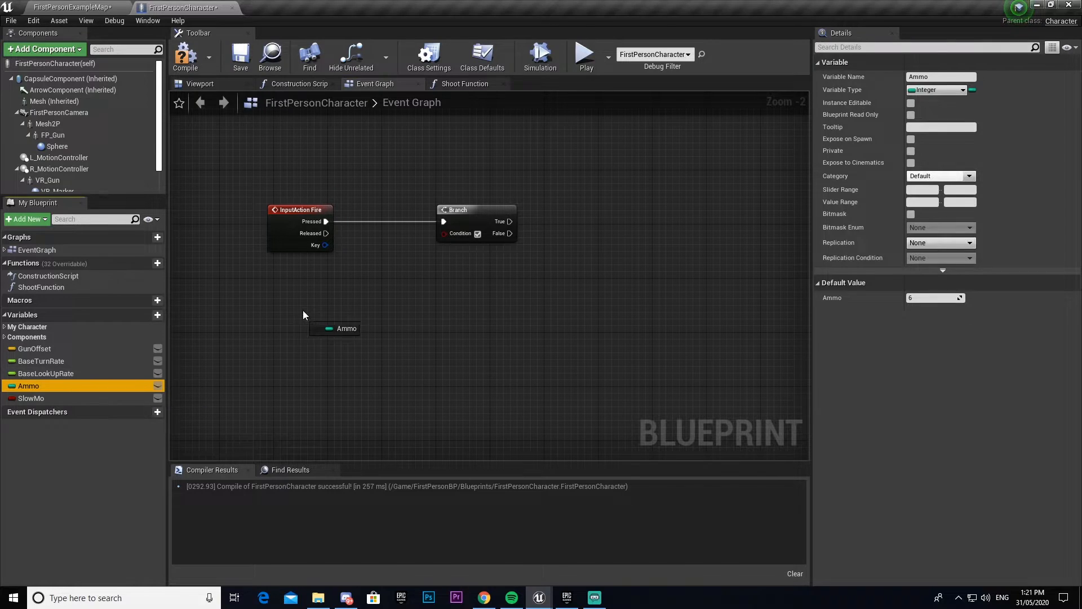
Feed an Ammo getter through an integer greater-than comparison into the Branch condition.
drag(28, 387, 383, 303)
click(330, 319)
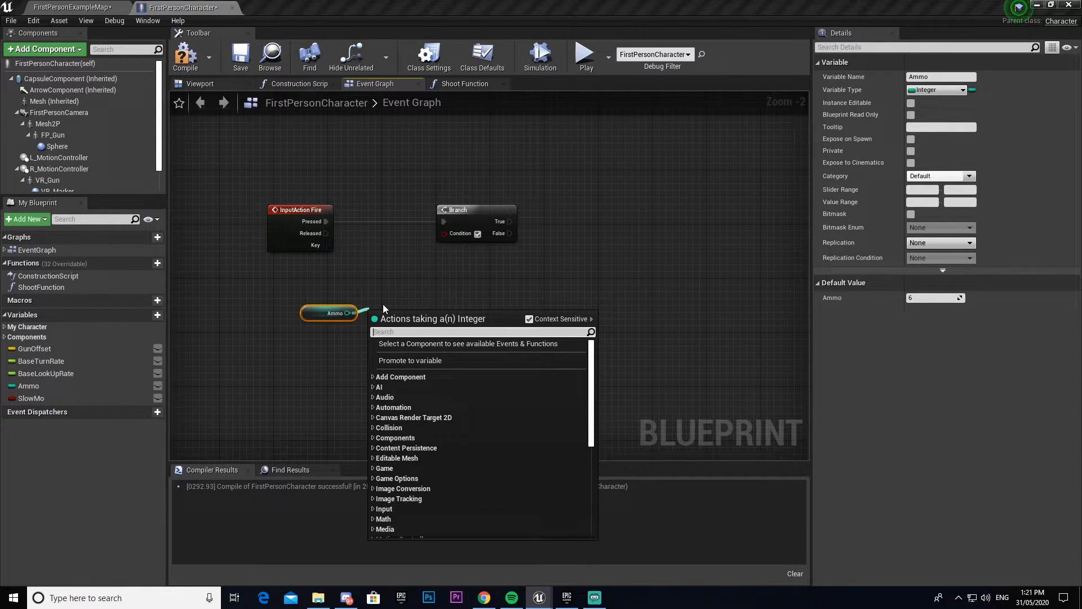
text(>)
key(Return)
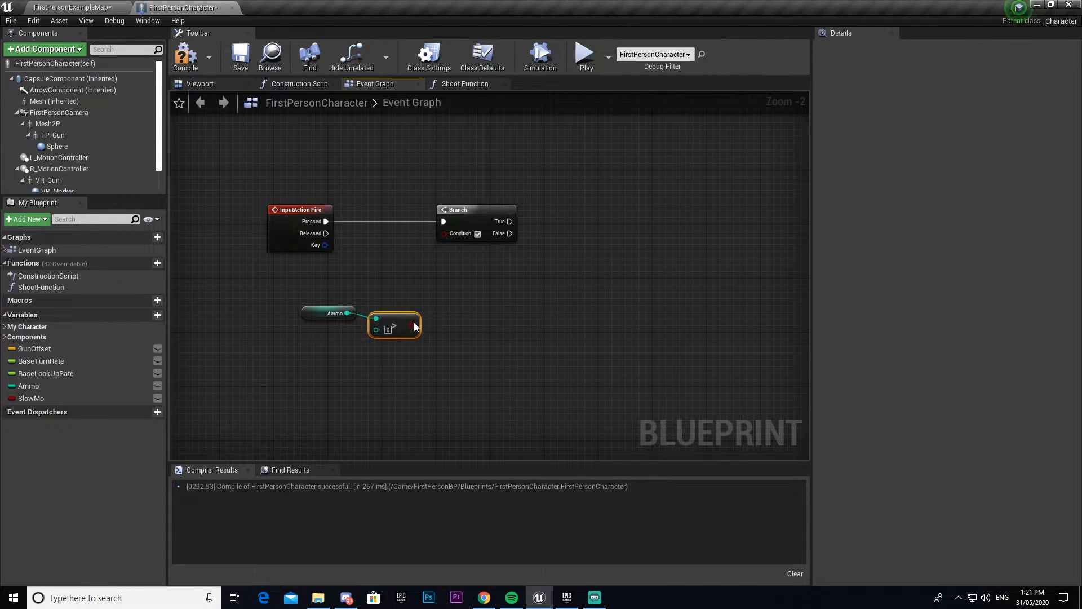
drag(415, 327, 444, 233)
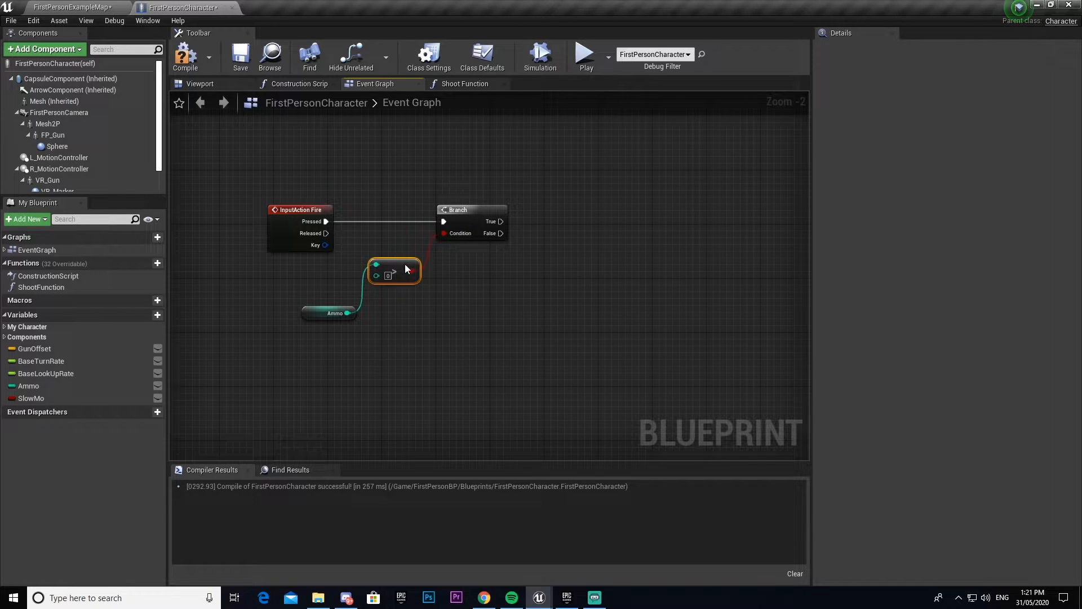
drag(335, 315, 323, 287)
click(424, 332)
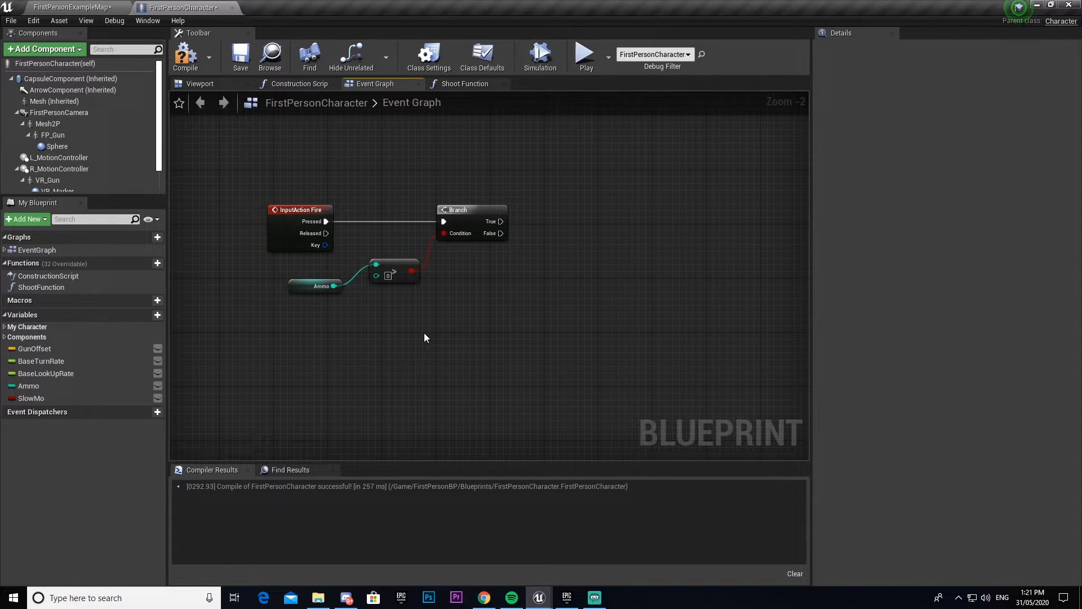
right_drag(480, 331, 368, 337)
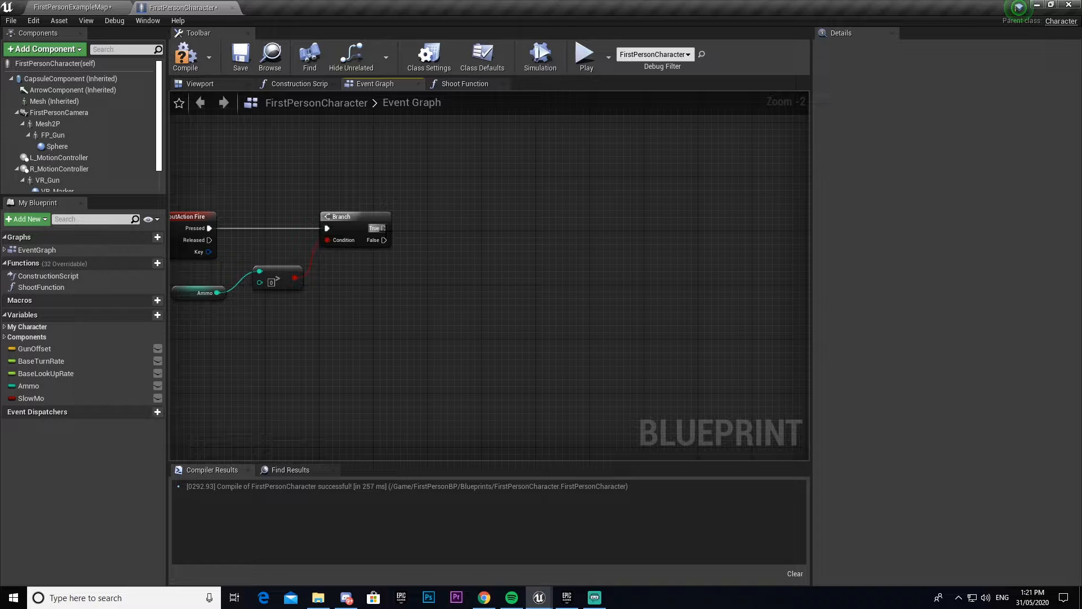
Add a second Branch on the True path with a SlowMo getter as its condition.
mouse_move(382, 227)
mouse_down()
mouse_move(491, 237)
mouse_move(537, 220)
mouse_up()
text(branch)
key(Return)
click(280, 225)
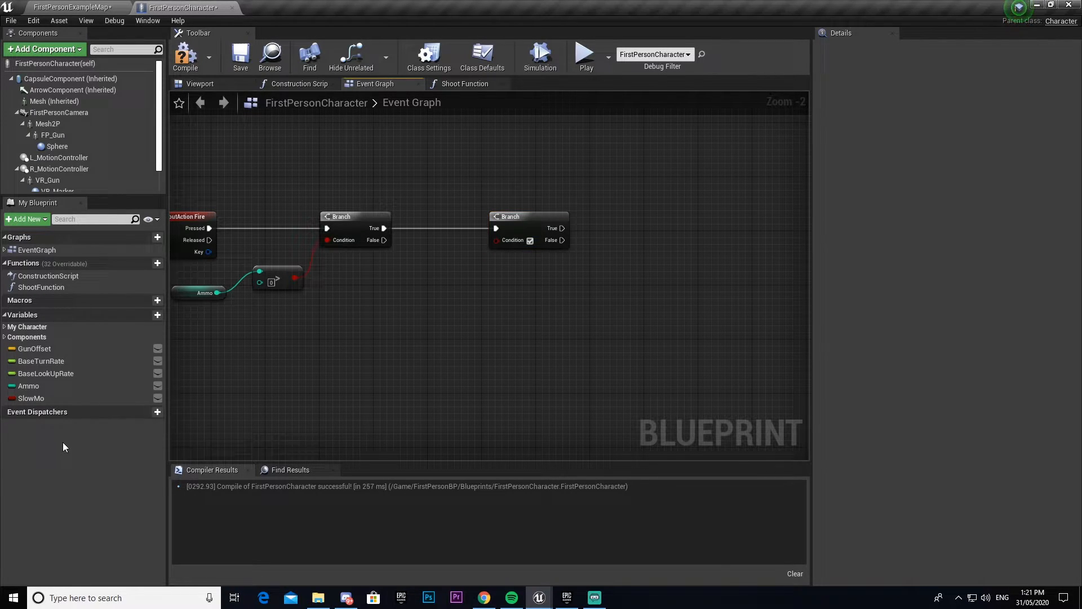
mouse_move(36, 399)
mouse_down()
mouse_move(496, 240)
mouse_move(397, 301)
mouse_move(442, 272)
mouse_up()
click(511, 252)
click(573, 320)
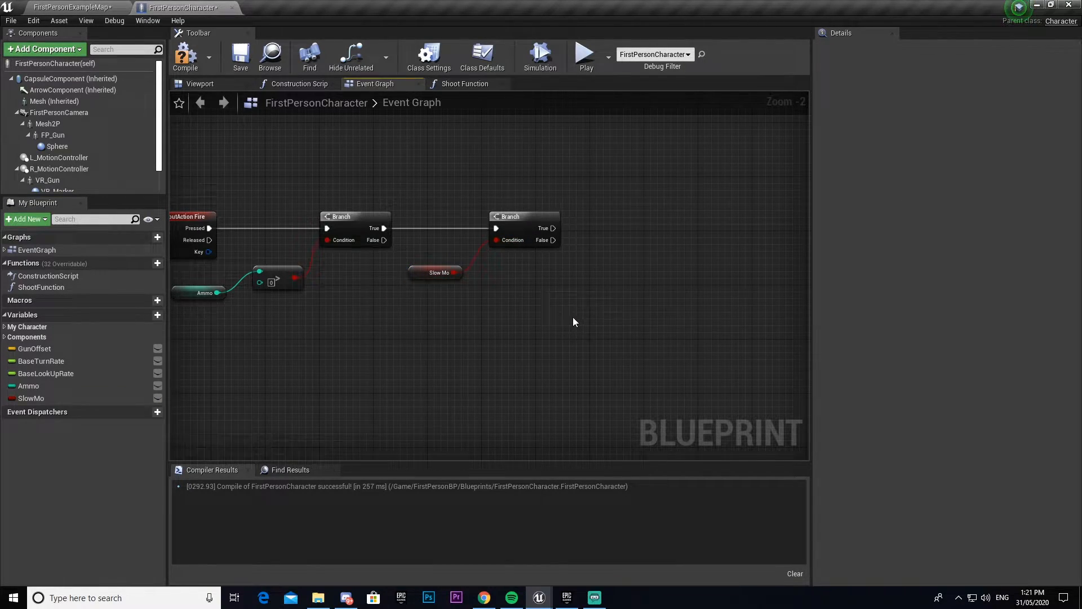
right_drag(572, 322, 459, 313)
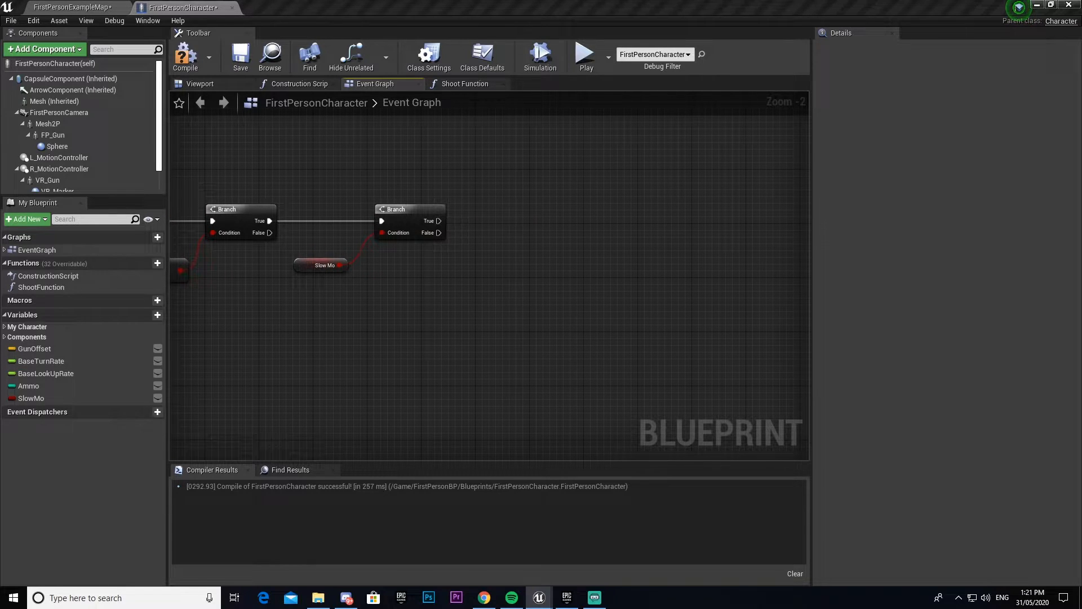
right_drag(428, 300, 372, 303)
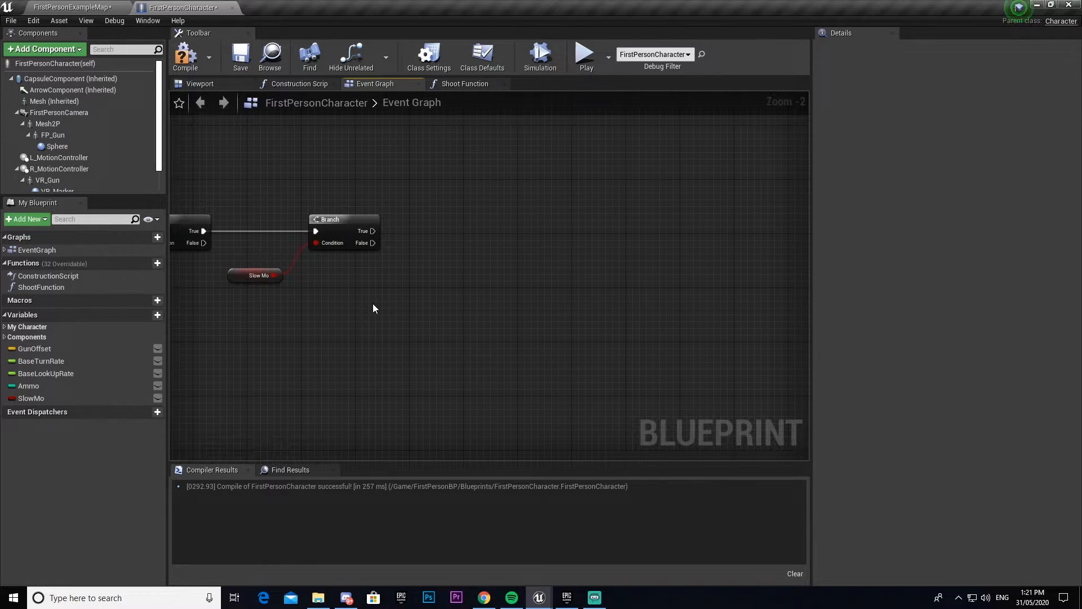
Add a third Branch with pasted ammo-check nodes on the second Branch's True path.
drag(368, 230, 571, 233)
text(branch)
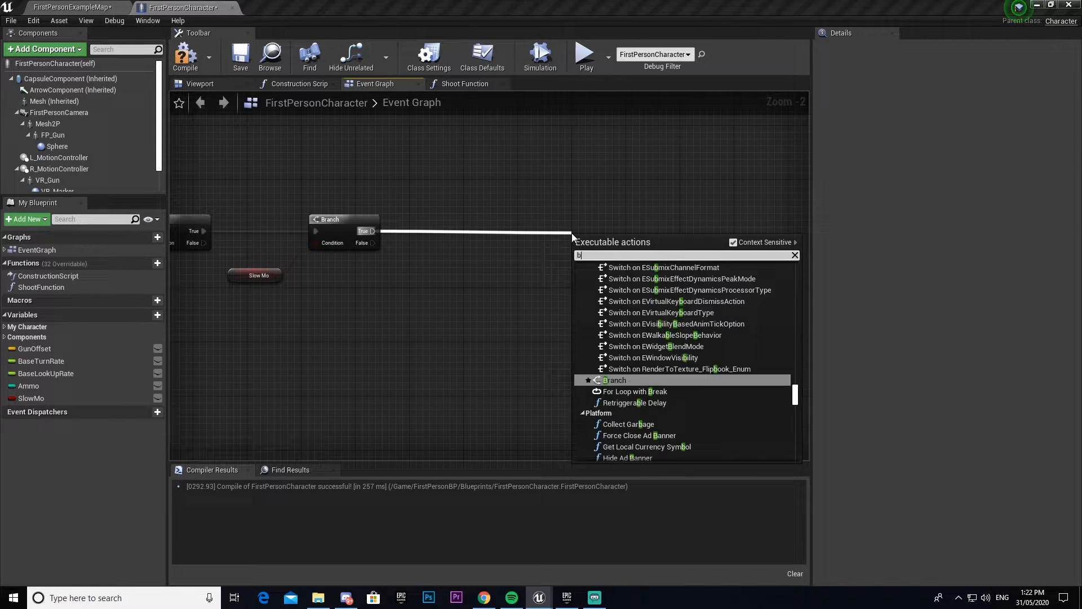
key(Return)
right_drag(425, 394, 521, 250)
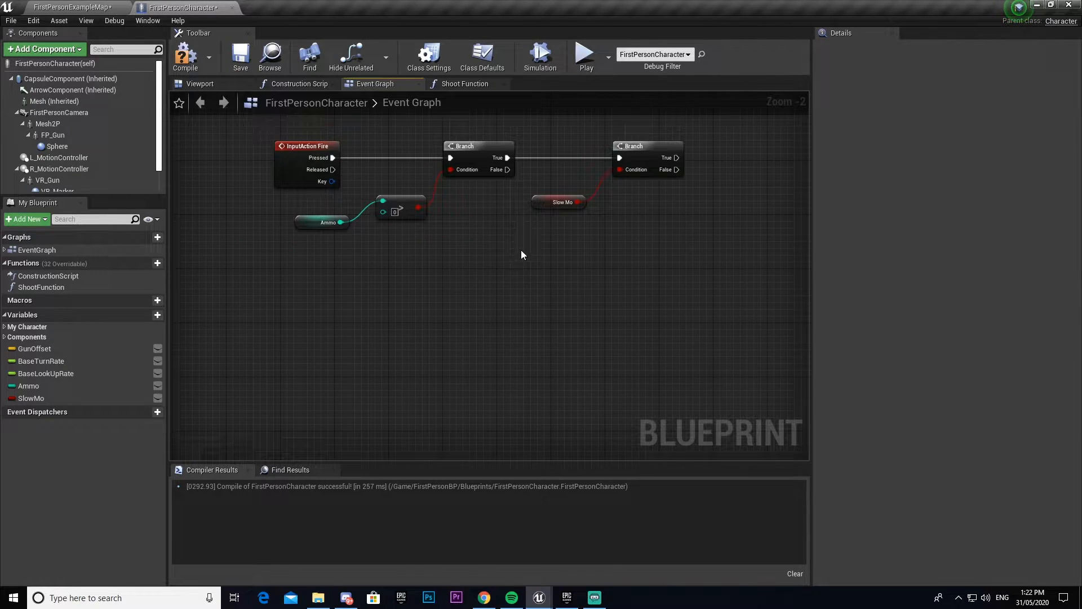
drag(504, 261, 403, 151)
right_drag(366, 253, 553, 199)
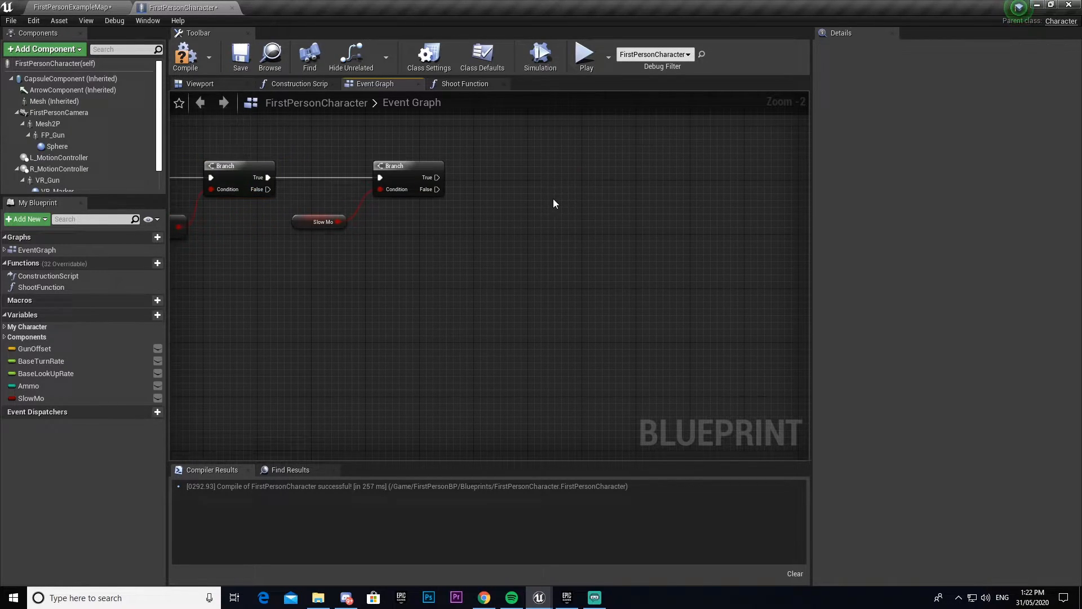
key(ctrl+v)
mouse_move(639, 160)
mouse_down()
mouse_move(605, 182)
mouse_move(436, 177)
mouse_up()
drag(584, 354, 433, 249)
ctrl+click(595, 158)
drag(595, 157, 569, 151)
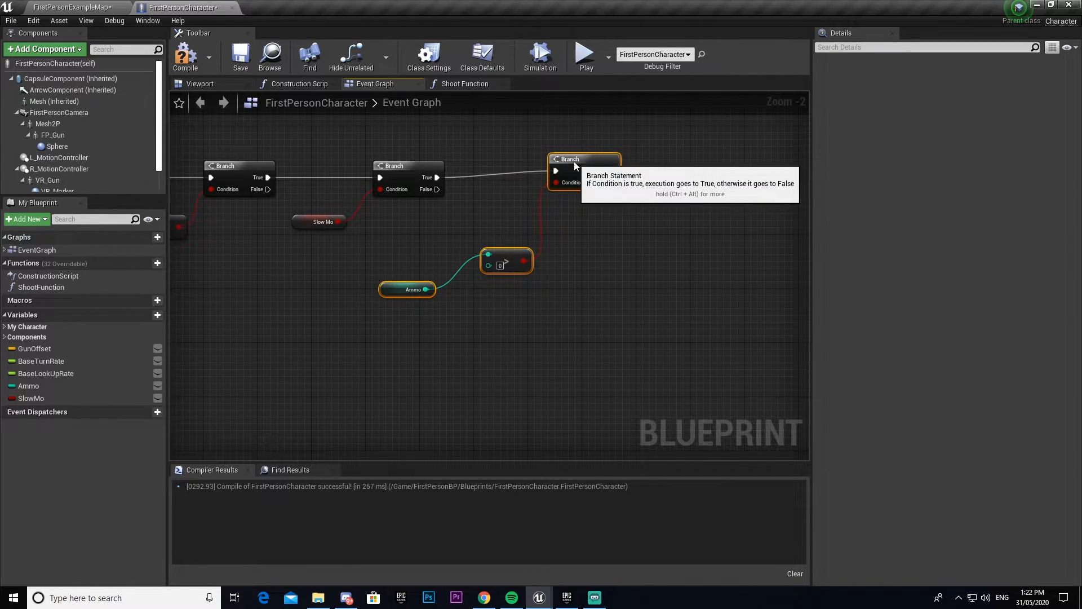
click(650, 234)
right_drag(651, 233, 434, 222)
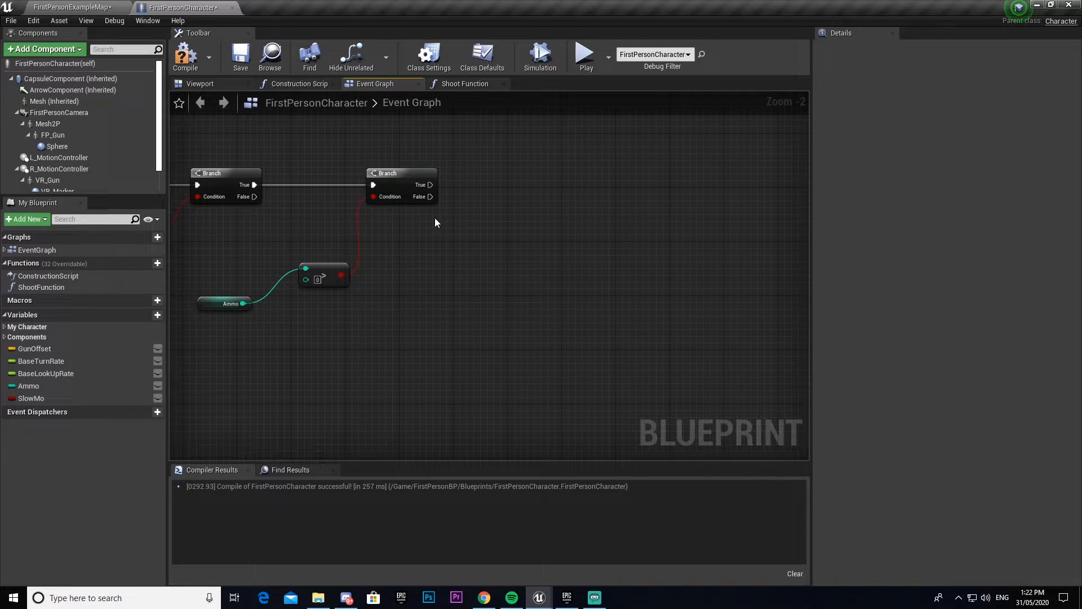
Feed an Ammo getter into a Decrement Int node executed from the Branch True output.
click(229, 303)
key(ctrl+c)
key(ctrl+v)
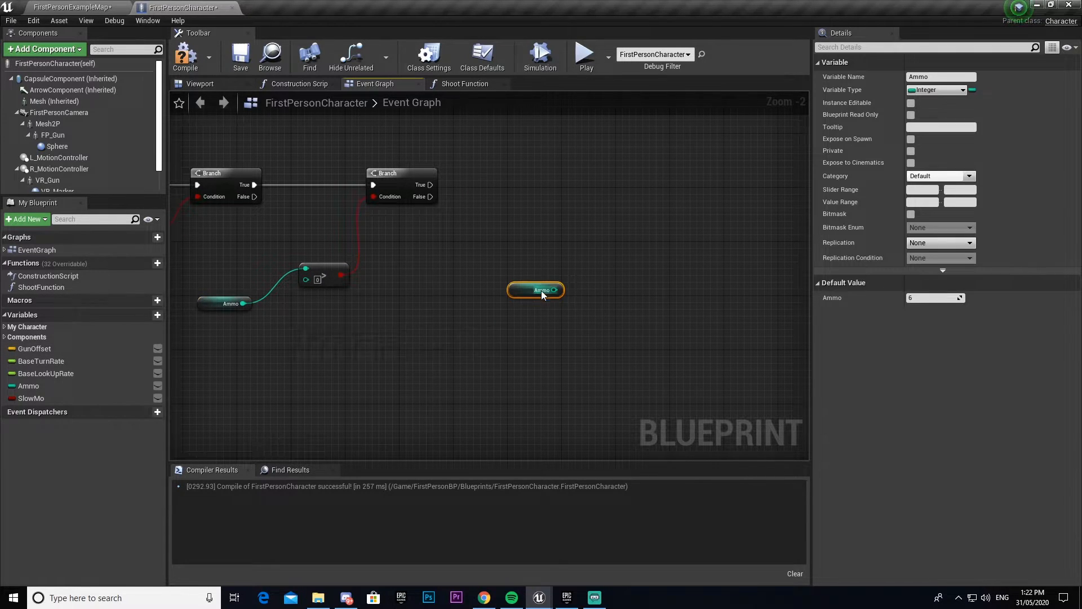
drag(558, 289, 601, 269)
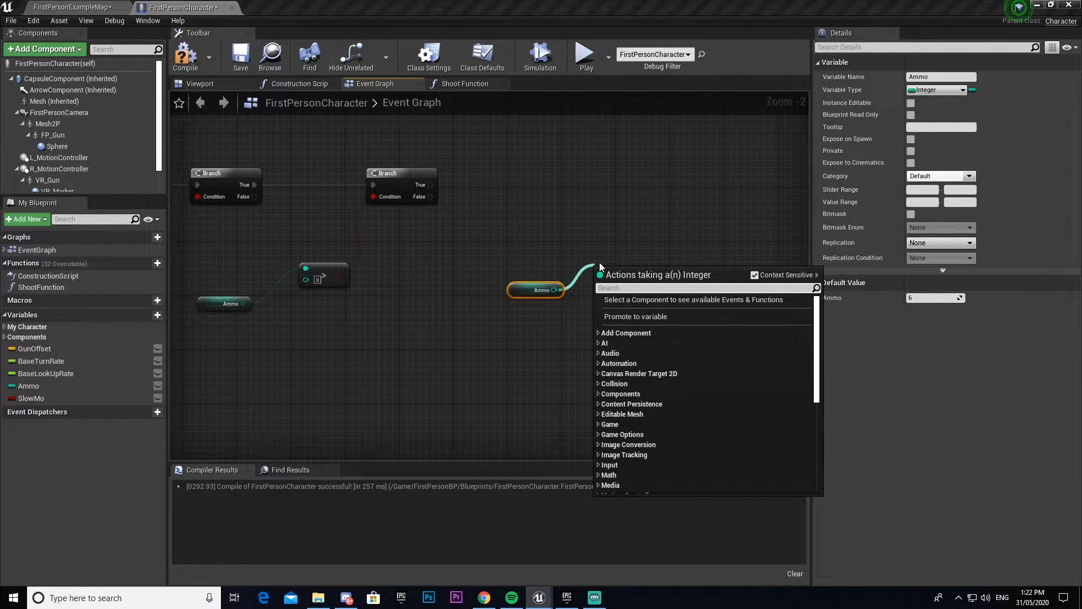
text(--)
key(Return)
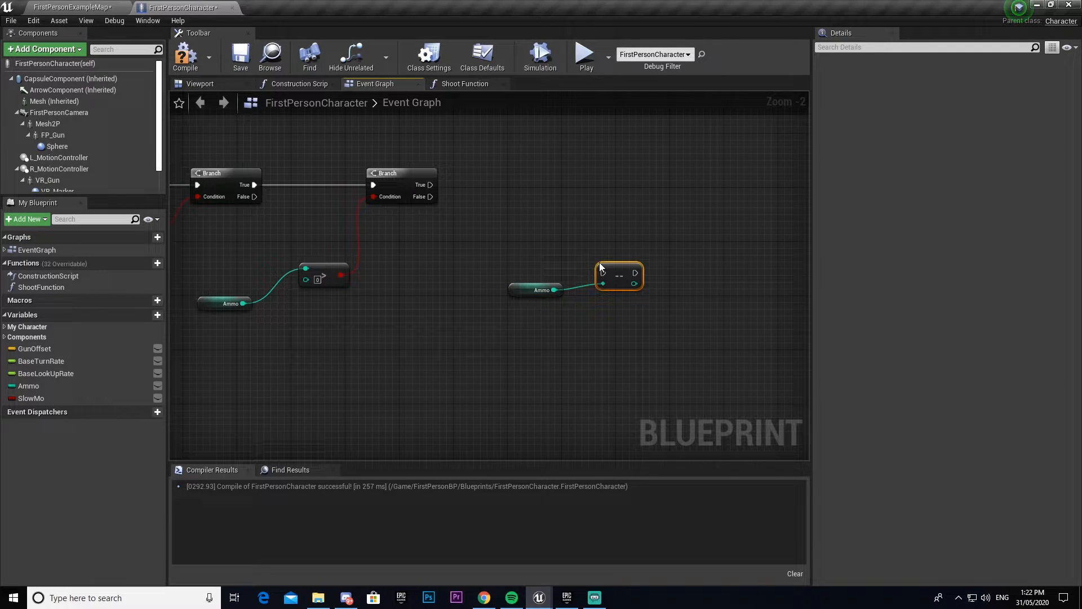
drag(603, 272, 429, 184)
drag(616, 271, 612, 183)
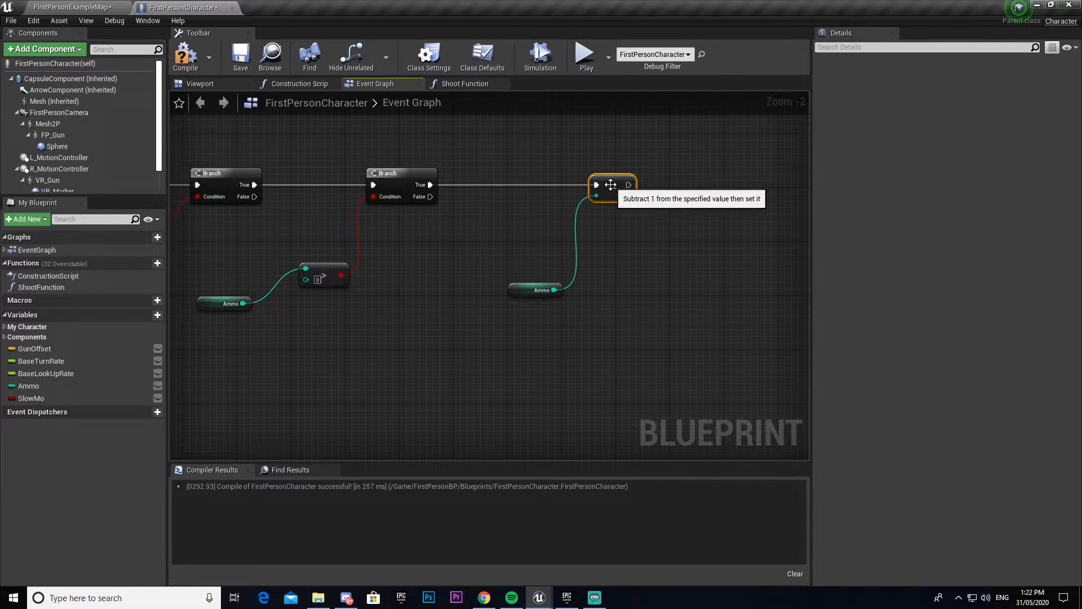
drag(536, 290, 522, 255)
click(551, 337)
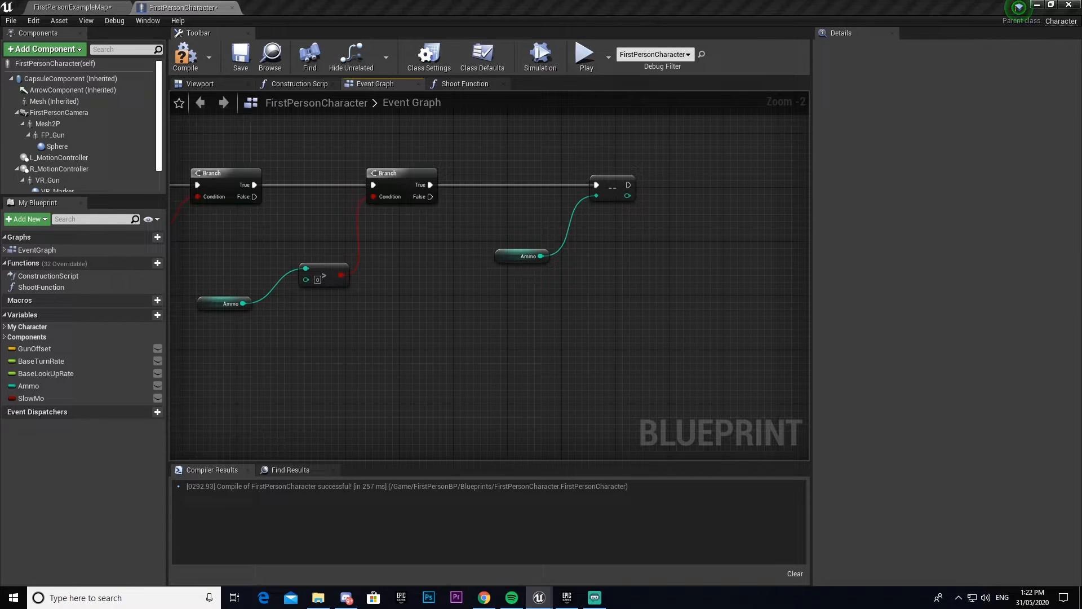
Call ShootFunction right after the Ammo decrement.
right_drag(411, 337, 319, 340)
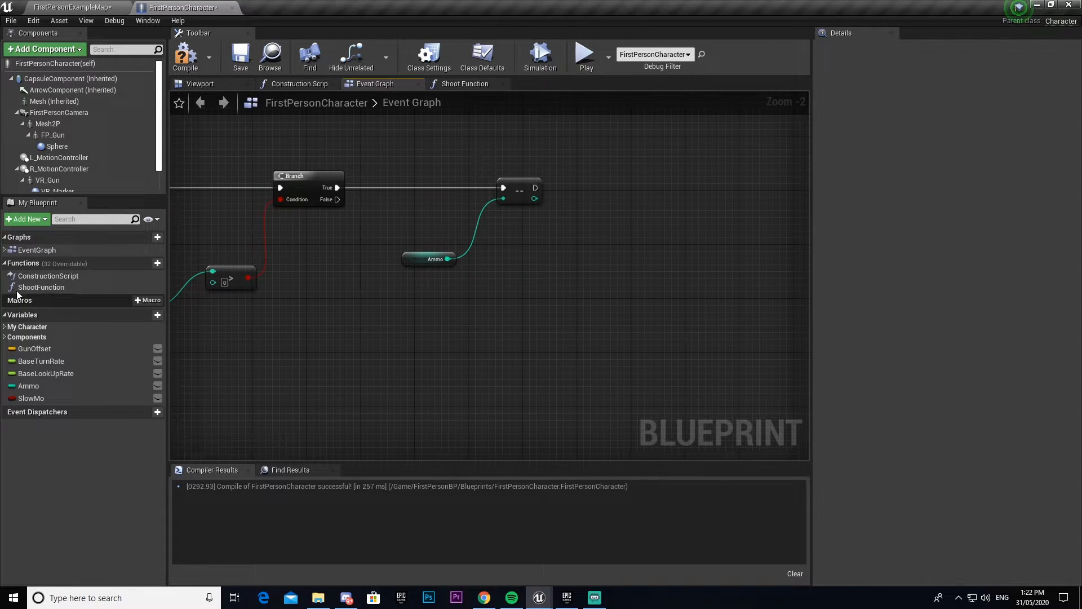
drag(41, 287, 614, 188)
mouse_move(536, 188)
mouse_down()
mouse_move(616, 212)
mouse_move(680, 188)
mouse_up()
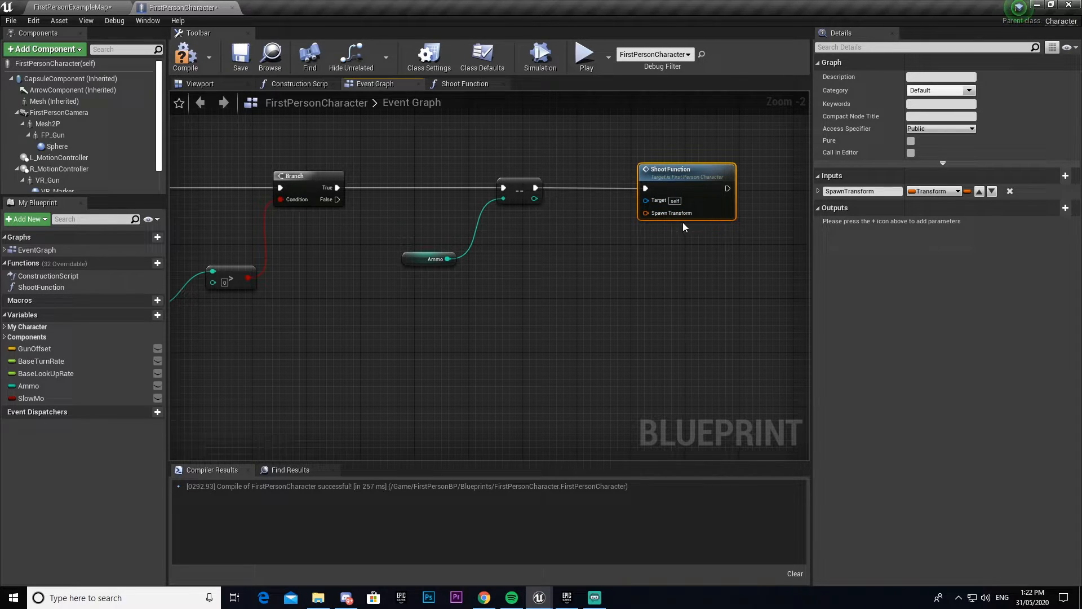
Add a Make Transform node below the ShootFunction call.
right_drag(643, 283, 679, 233)
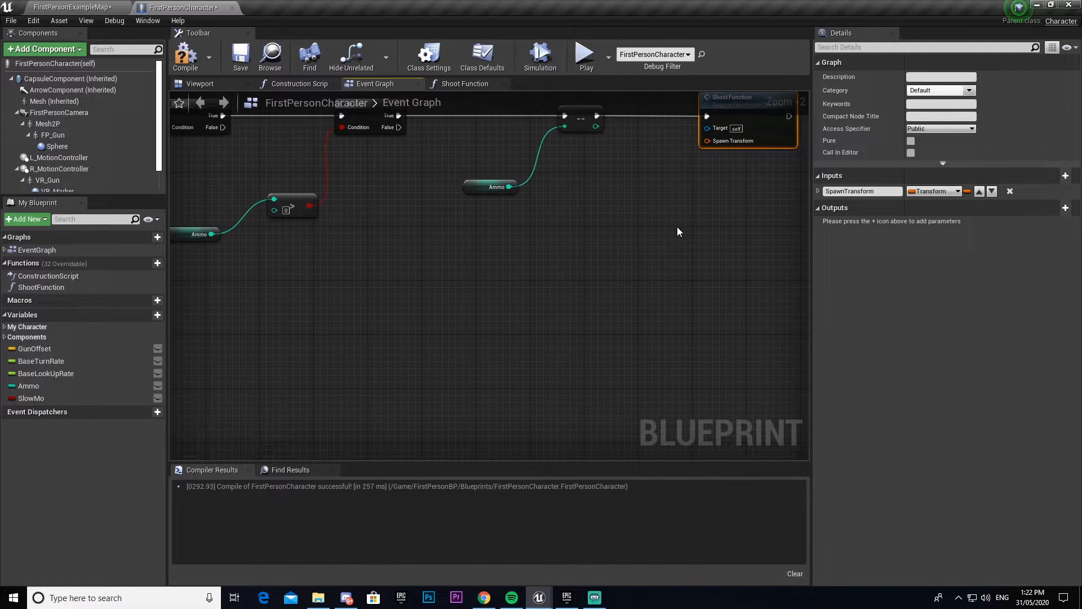
right_click(630, 244)
text(make t)
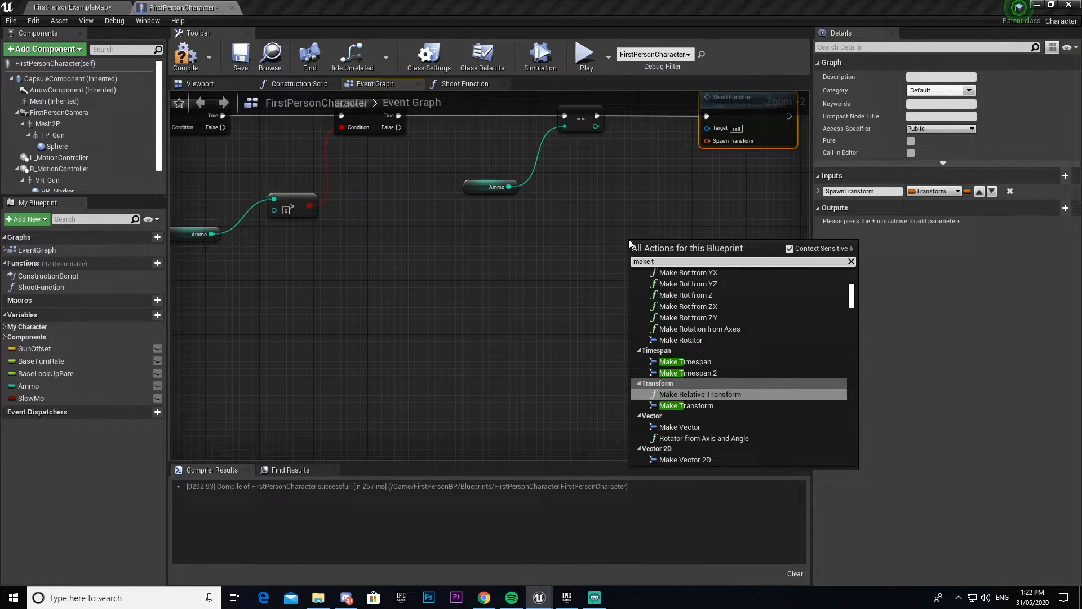
text(rnas)
key(BackSpace)
key(BackSpace)
text(ra)
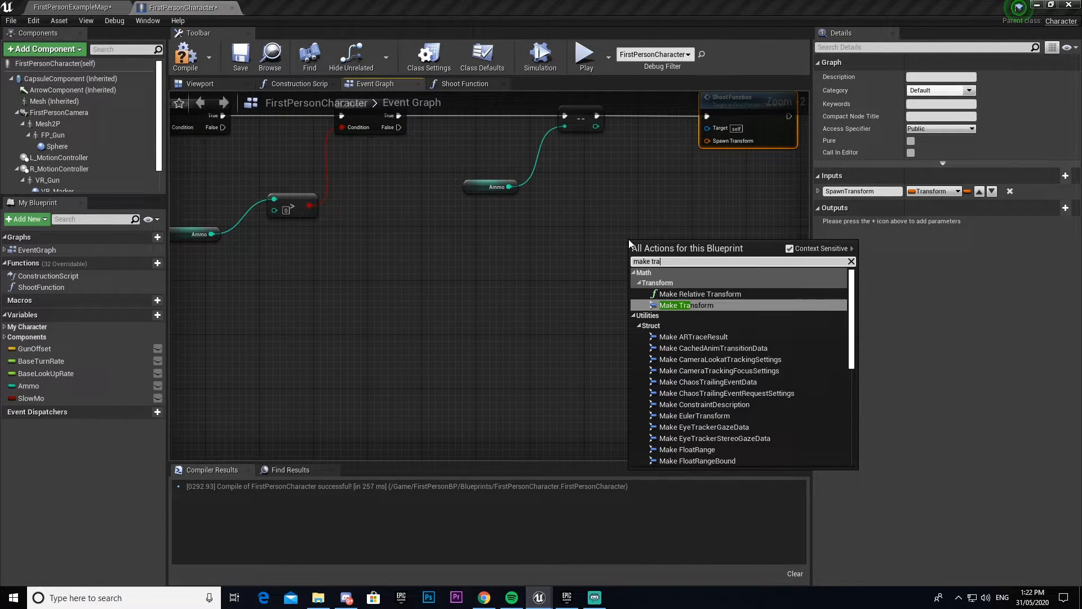
text(nsfo)
key(Return)
Wire Make Transform's Return Value into ShootFunction's Spawn Transform input.
drag(628, 244, 527, 216)
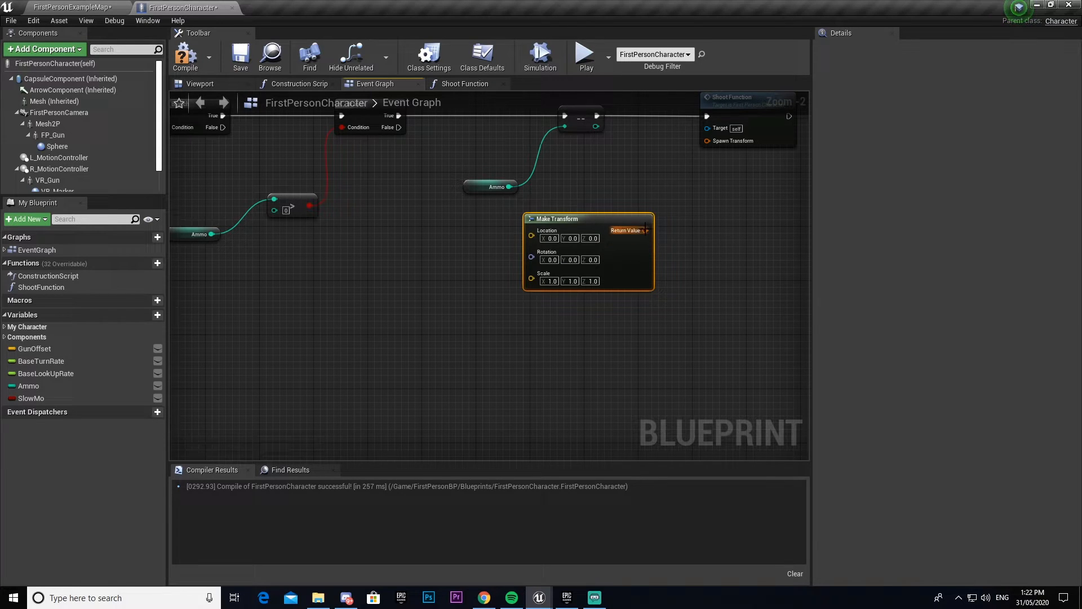
drag(645, 230, 707, 140)
drag(624, 219, 626, 338)
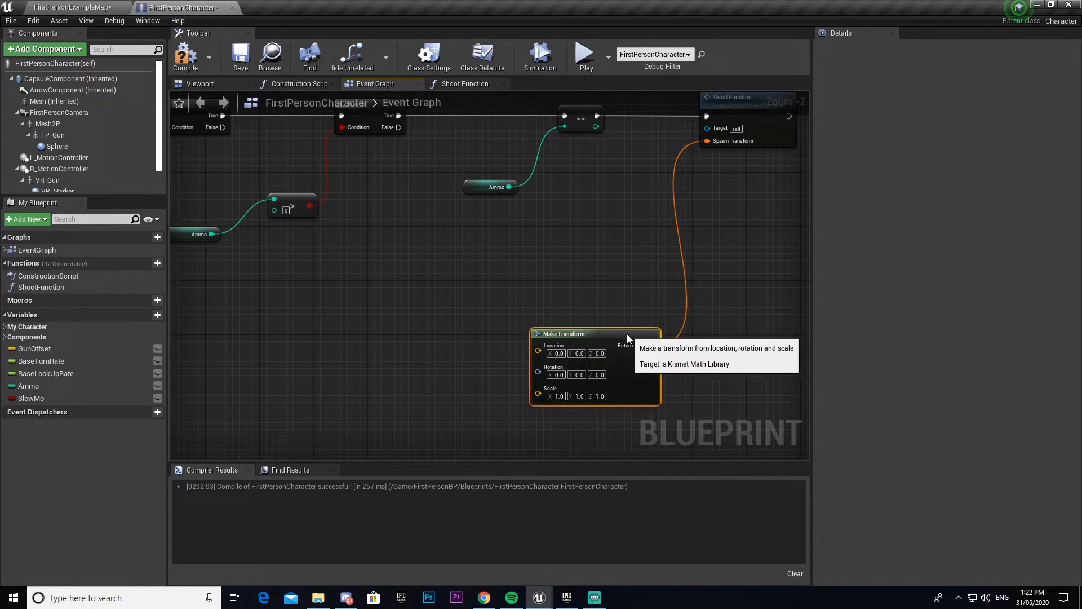
right_drag(506, 285, 655, 200)
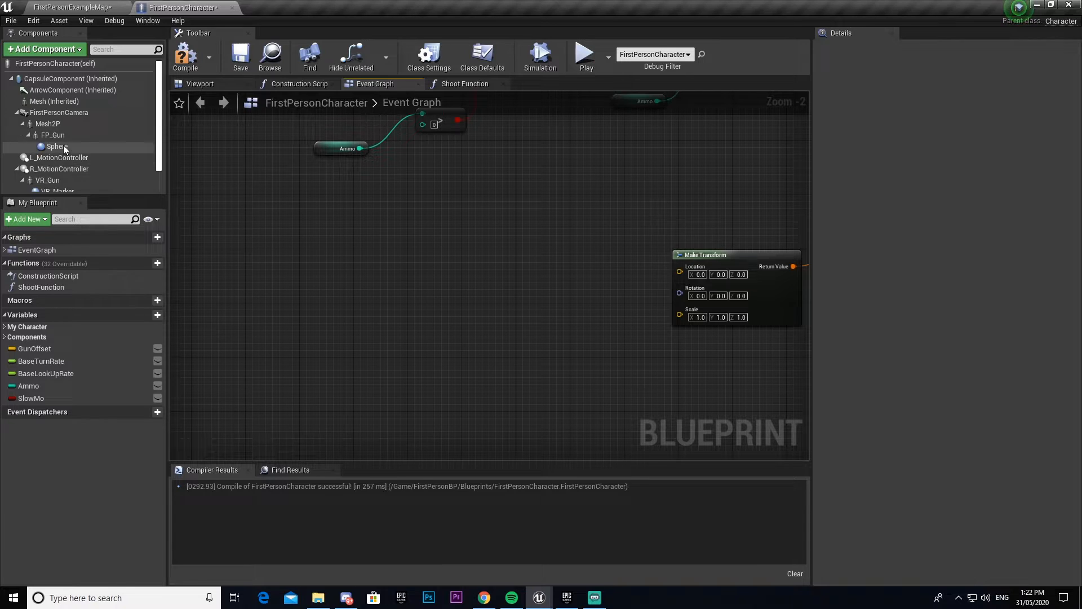
Add a Sphere component reference, checking it in the Viewport and Shoot Function graph.
drag(63, 149, 475, 250)
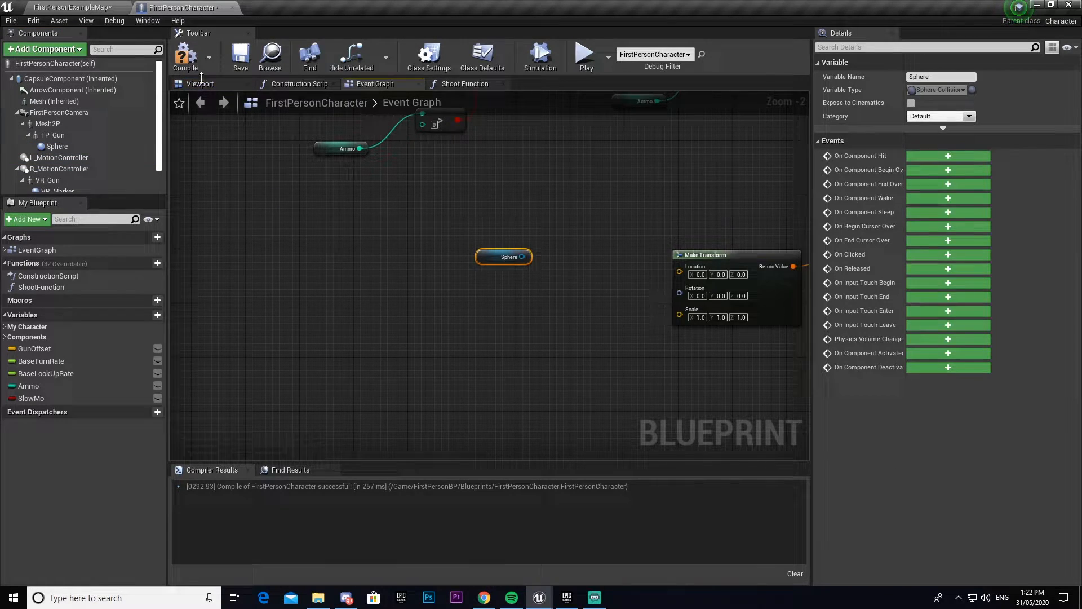
click(200, 83)
drag(473, 321, 526, 318)
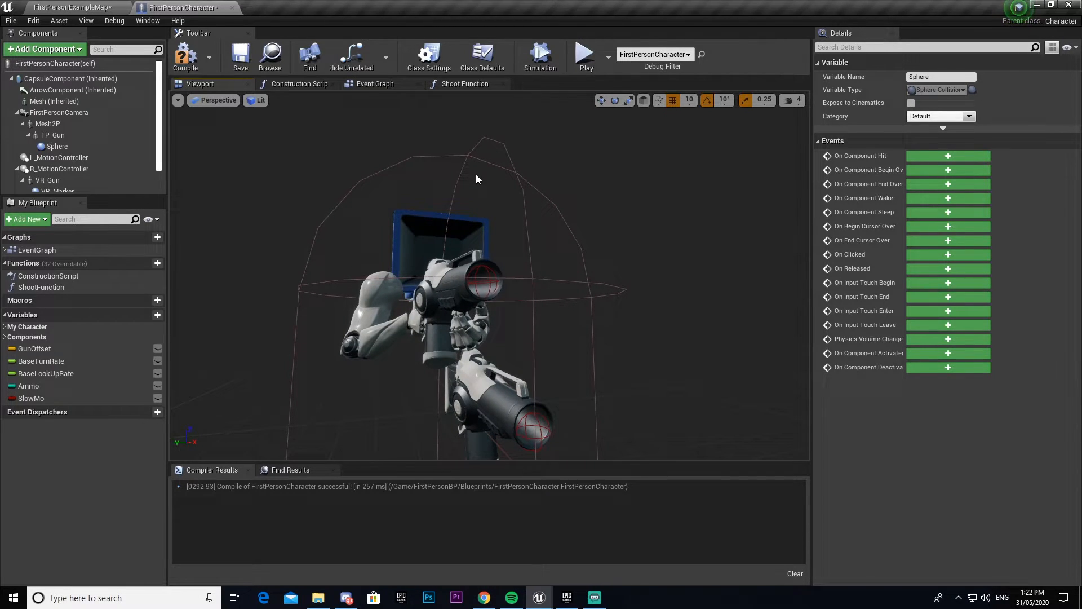
click(464, 83)
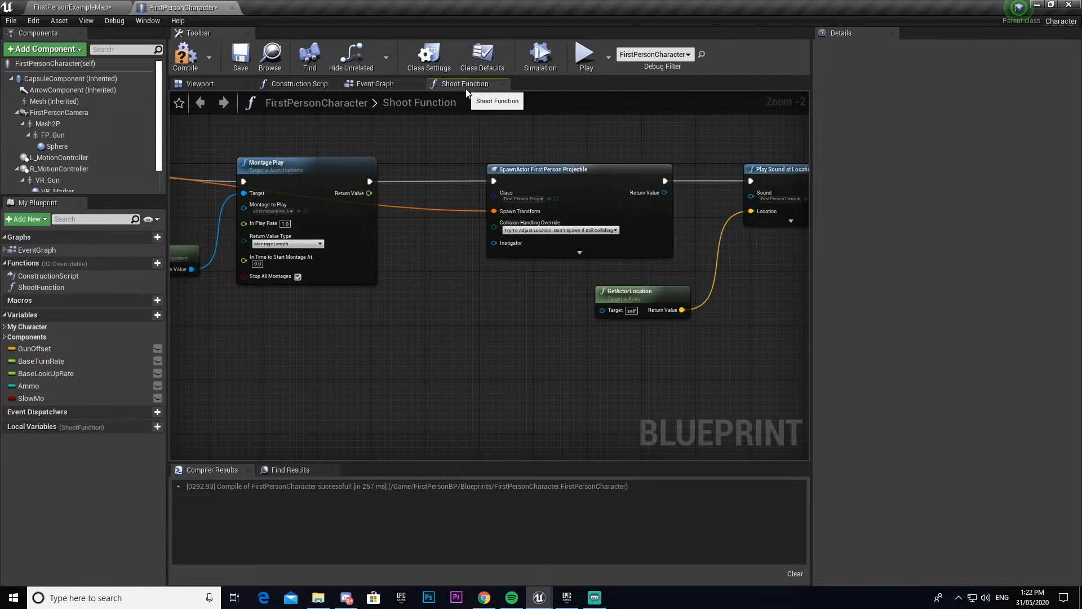
mouse_move(626, 321)
right_down()
mouse_move(545, 253)
mouse_move(517, 315)
right_up()
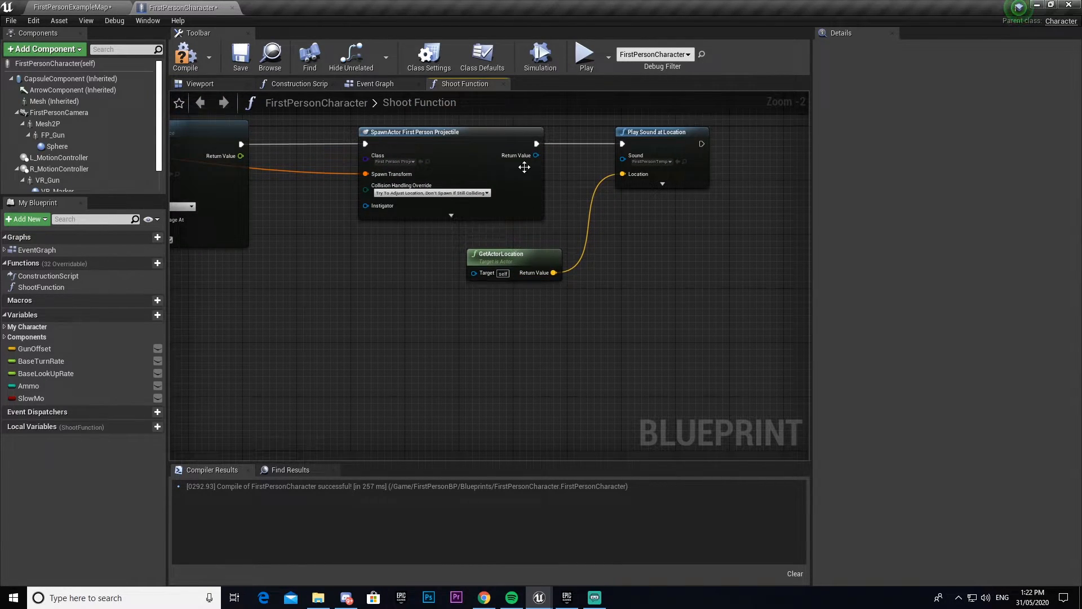
click(395, 87)
right_drag(624, 321, 496, 334)
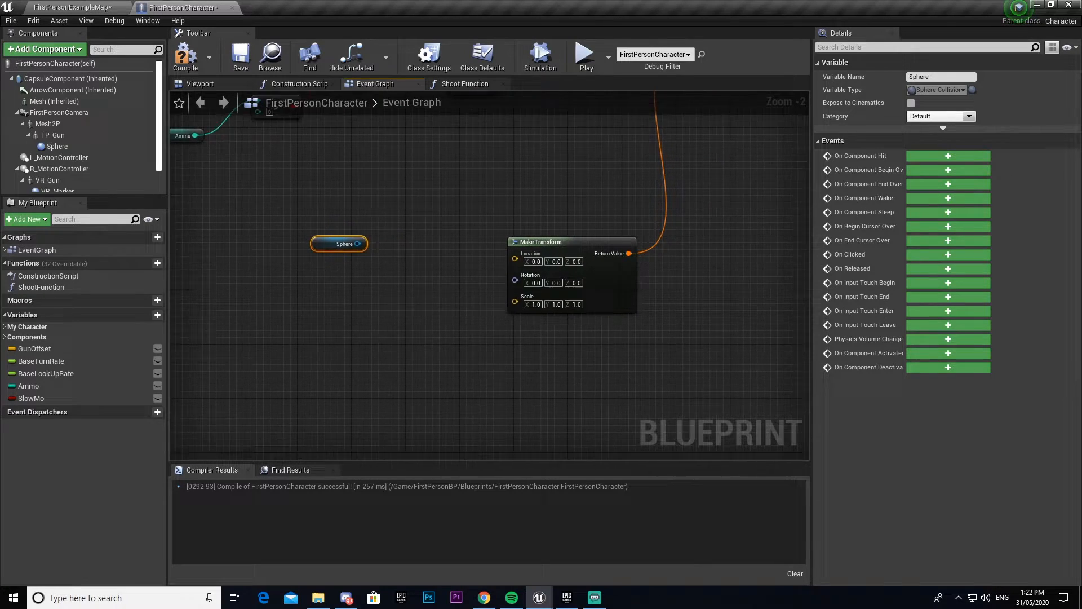
drag(364, 159, 459, 231)
Get the Sphere's world location with a GetWorldLocation node.
mouse_move(389, 218)
mouse_down()
mouse_move(333, 251)
mouse_move(408, 228)
mouse_up()
click(431, 238)
text(get world)
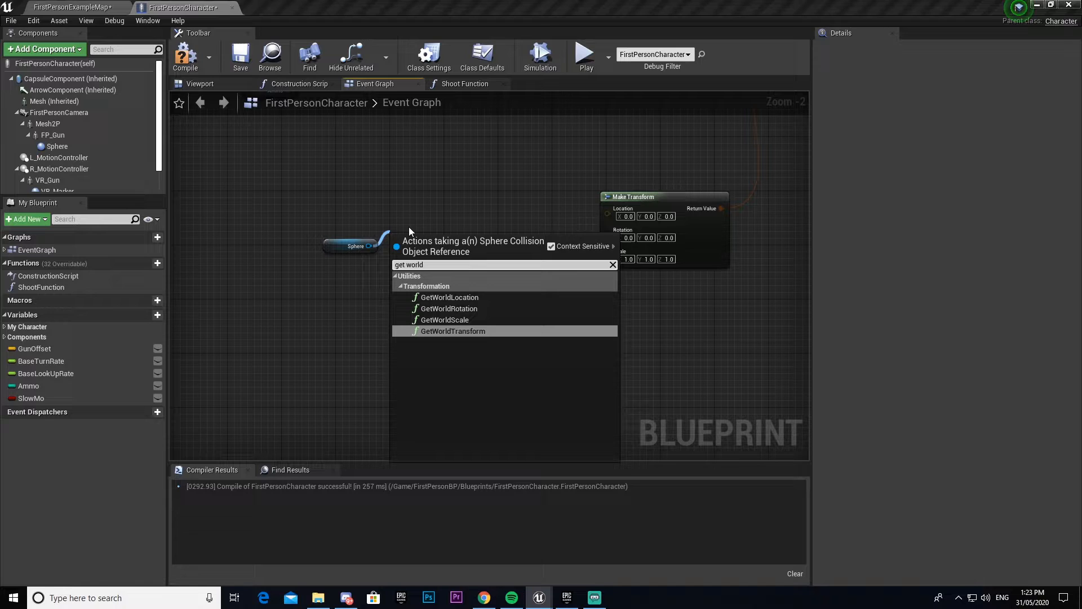
key(Up)
key(Up)
key(Up)
key(Return)
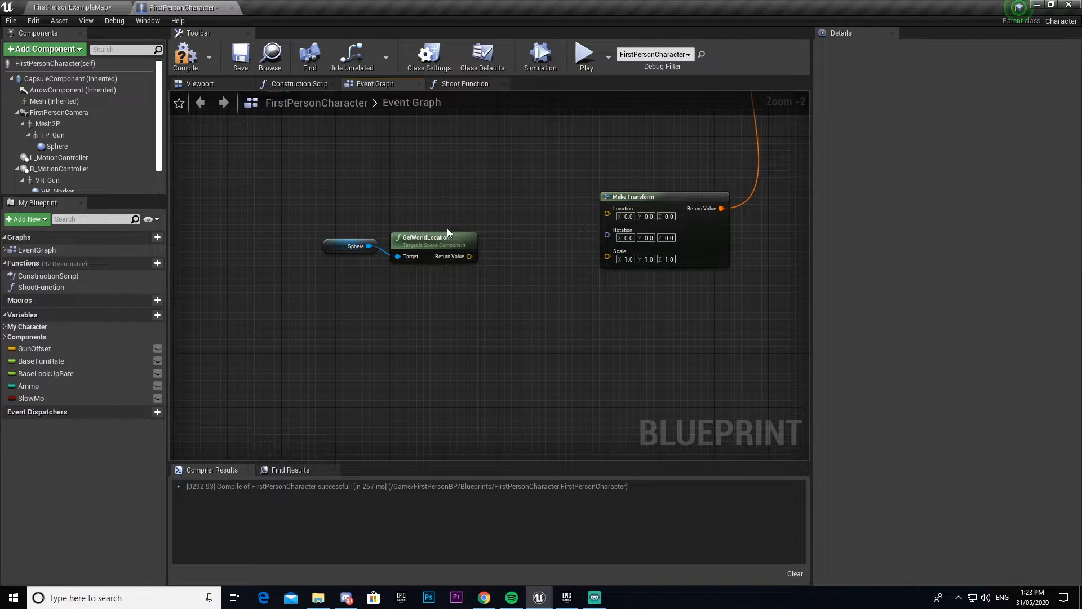
Add a vector + vector node from the world location into Make Transform's Location.
drag(459, 254, 515, 250)
text(+)
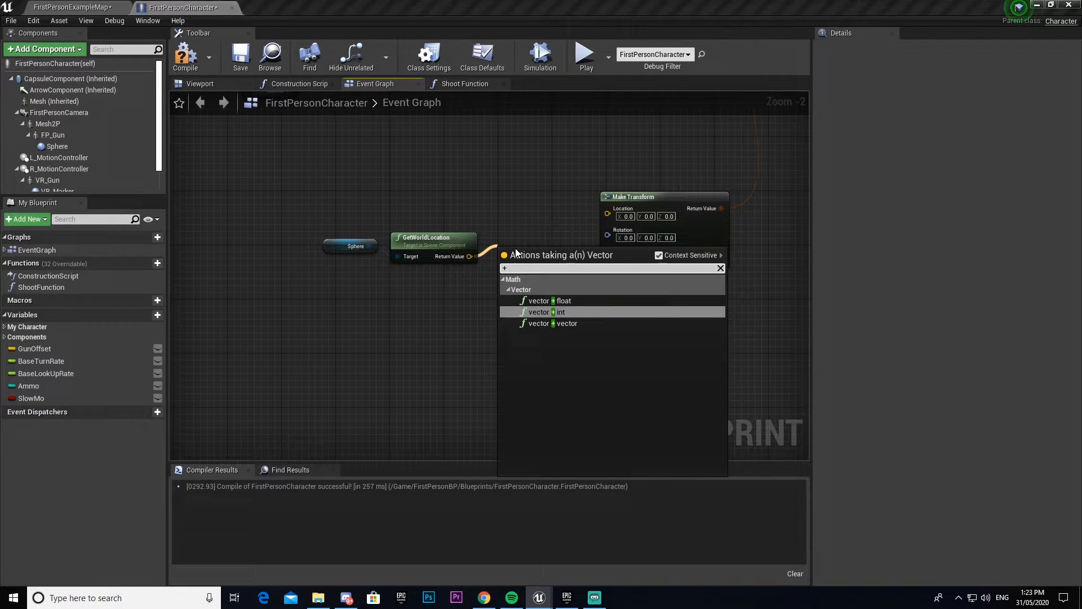
key(Down)
key(Return)
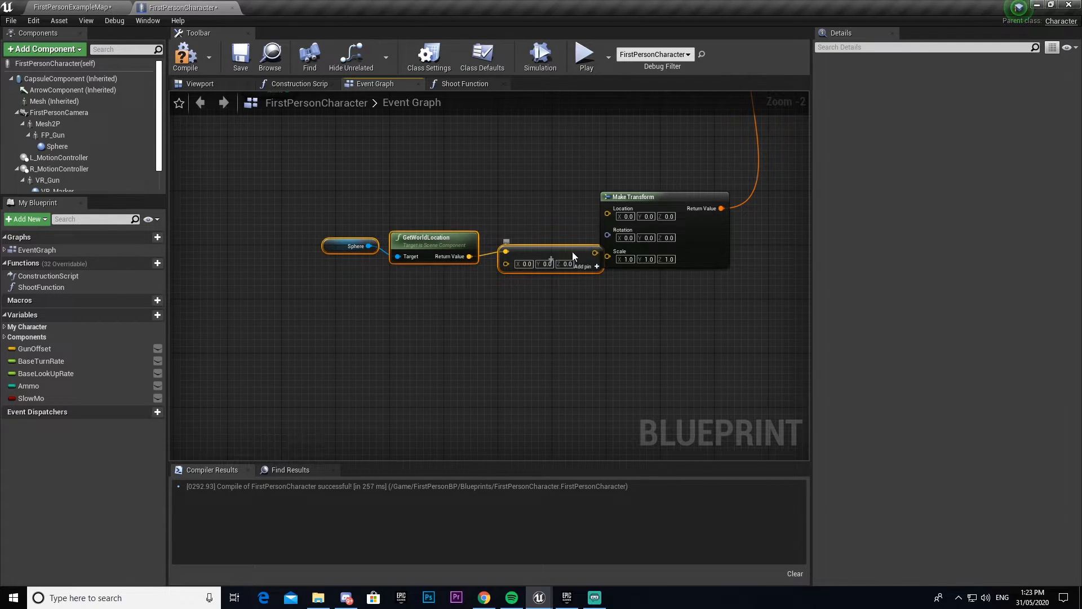
mouse_move(573, 251)
mouse_down()
mouse_move(485, 251)
mouse_move(607, 208)
mouse_up()
click(499, 210)
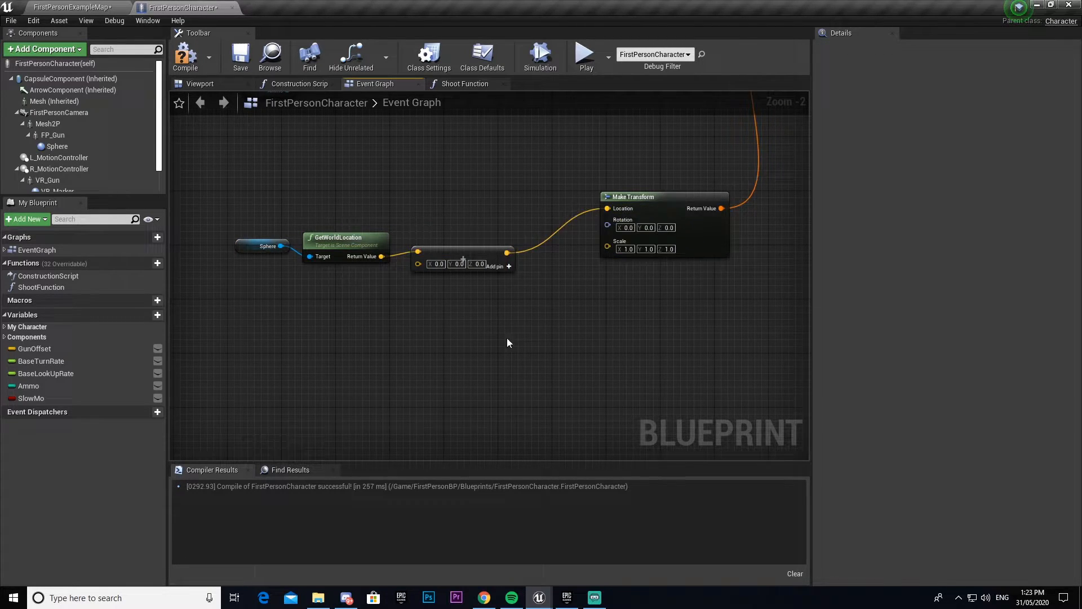
Bring the GunOffset variable into the graph below the location nodes.
right_drag(508, 343, 661, 305)
right_drag(551, 320, 569, 290)
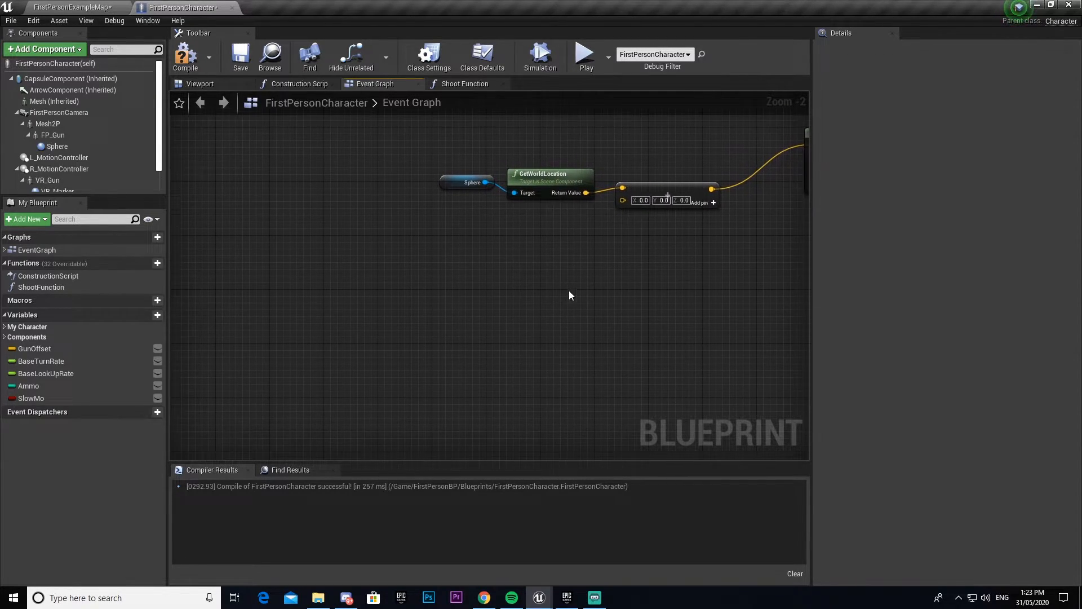
mouse_move(38, 348)
ctrl+mouse_down()
mouse_move(442, 243)
mouse_move(439, 283)
mouse_move(520, 286)
ctrl+mouse_up()
Rotate the GunOffset getter through a RotateVector node.
click(498, 293)
text(rotate)
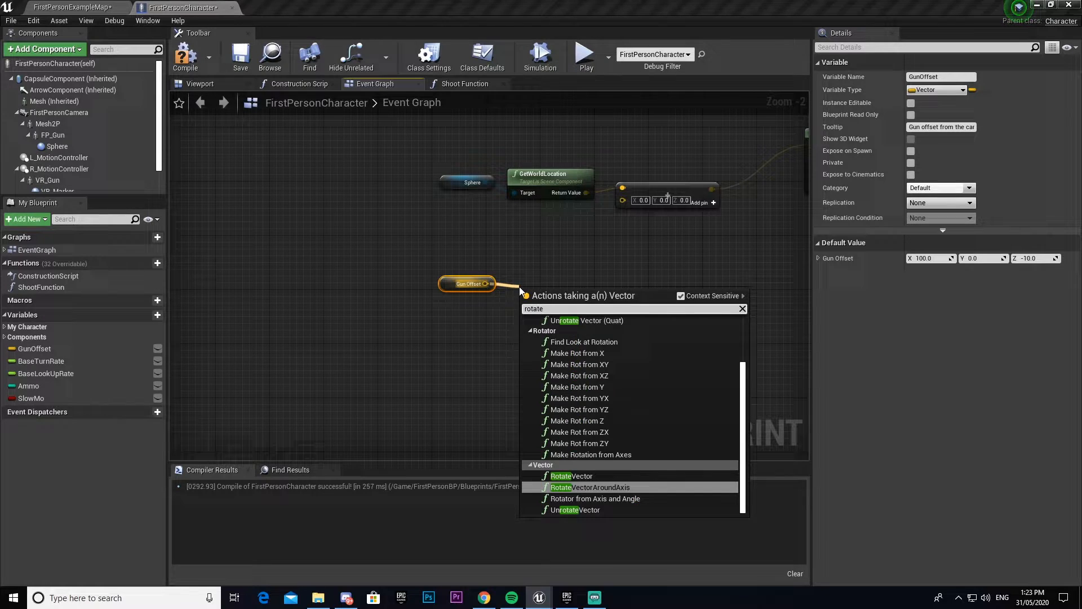
key(Up)
key(Return)
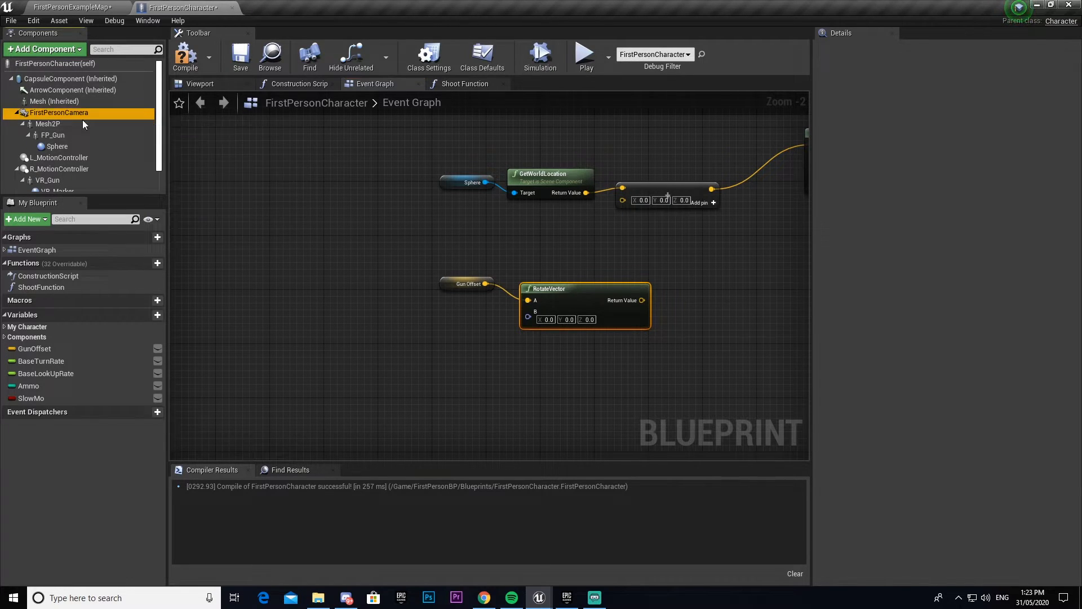
Feed FirstPersonCamera's GetWorldRotation into RotateVector's B input.
mouse_move(76, 112)
mouse_down()
mouse_move(353, 385)
mouse_move(449, 379)
mouse_up()
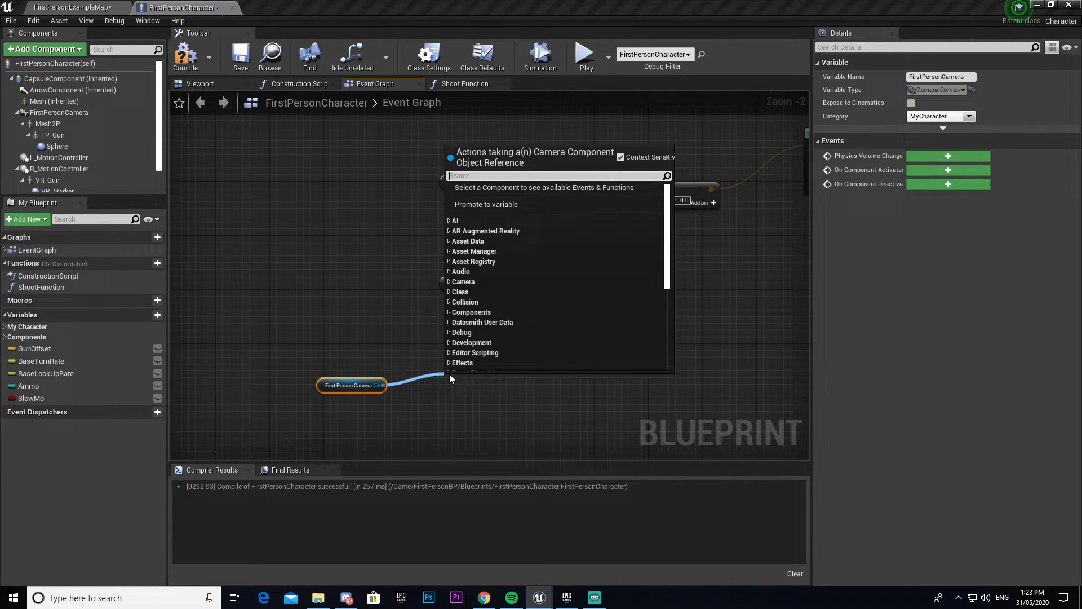
text(get)
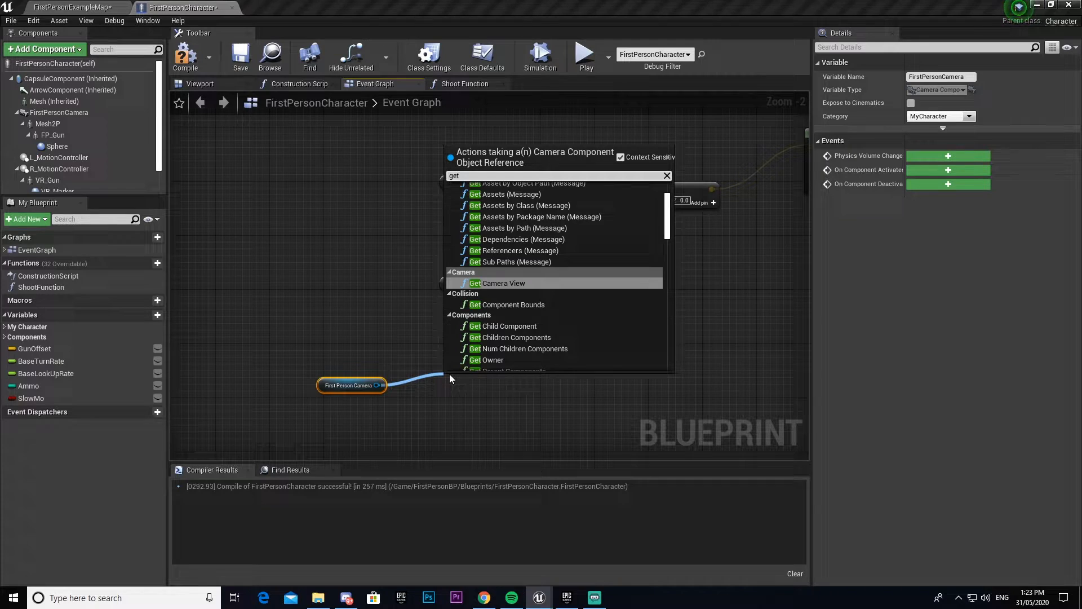
text( world rot)
key(Return)
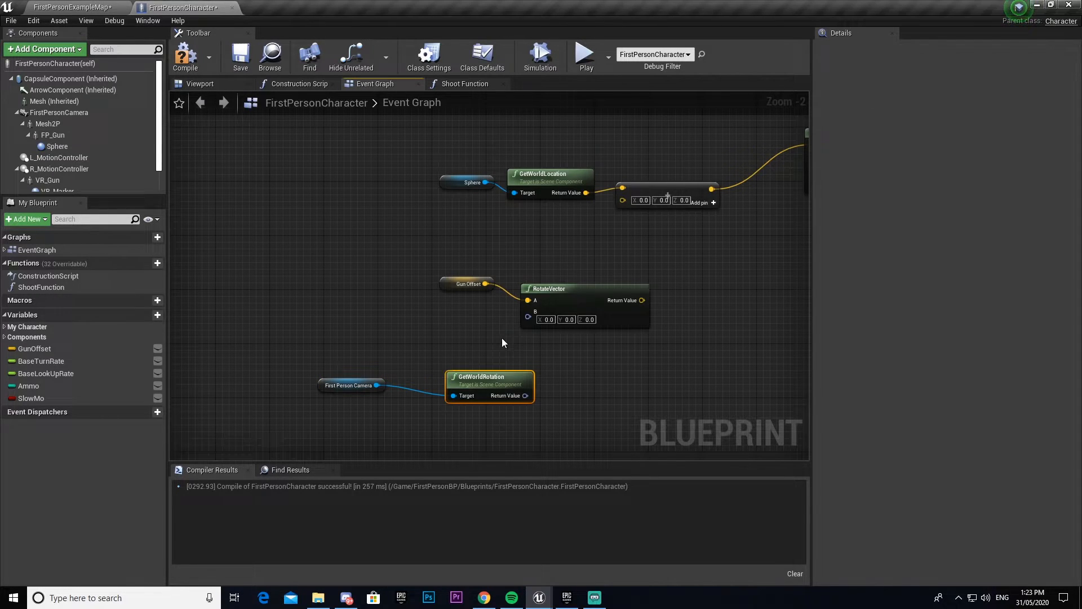
mouse_move(528, 312)
mouse_down()
mouse_move(524, 395)
mouse_move(314, 372)
mouse_up()
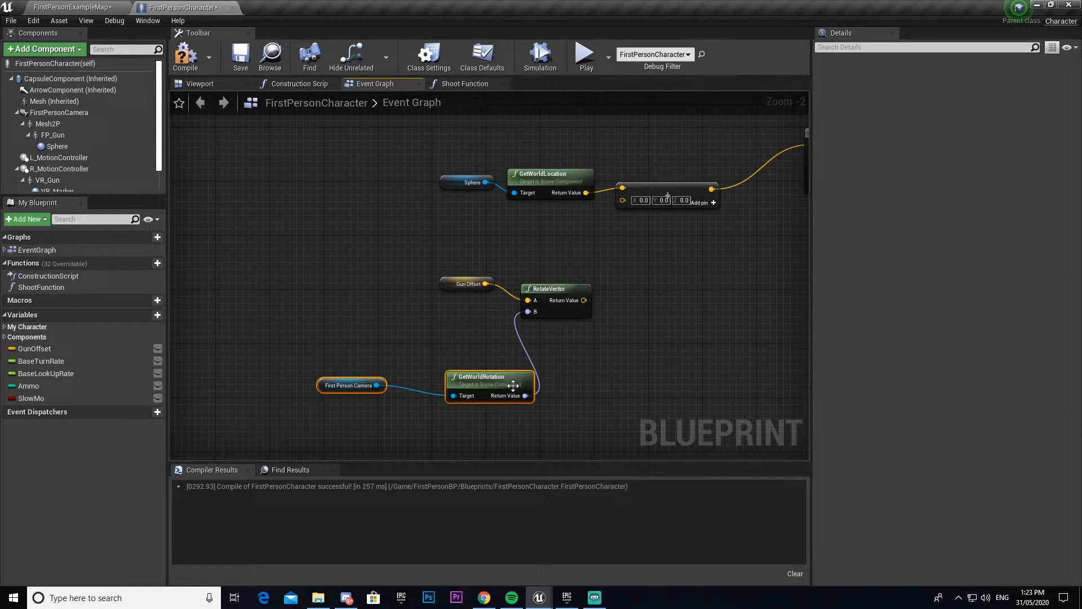
drag(513, 386, 482, 338)
click(585, 369)
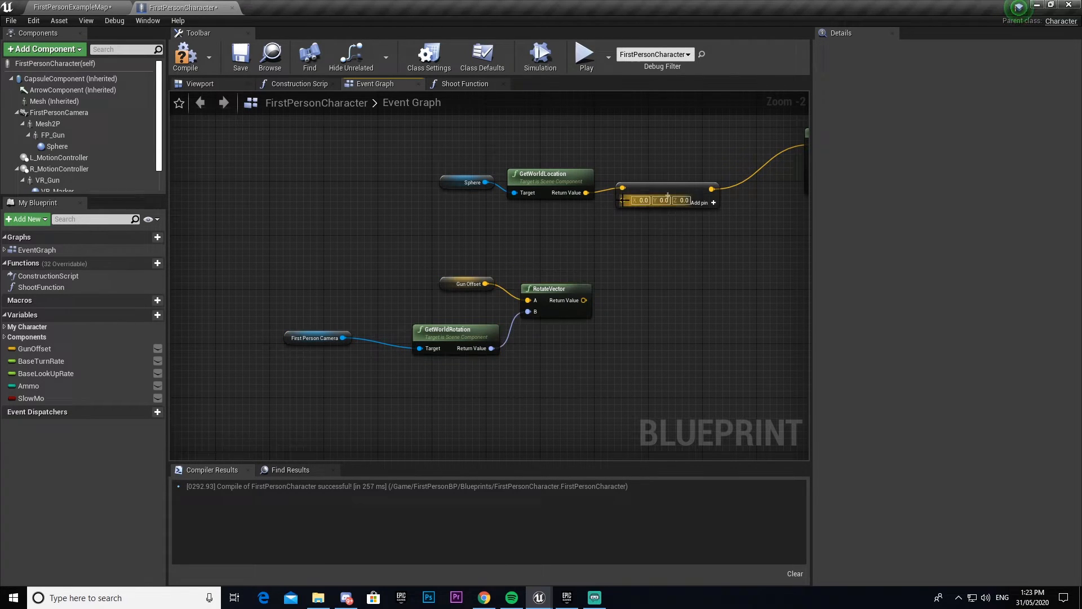
Connect the rotated offset into the vector add and tidy the node layout.
drag(621, 199, 584, 300)
drag(603, 367, 406, 275)
drag(557, 293, 542, 247)
drag(317, 338, 329, 318)
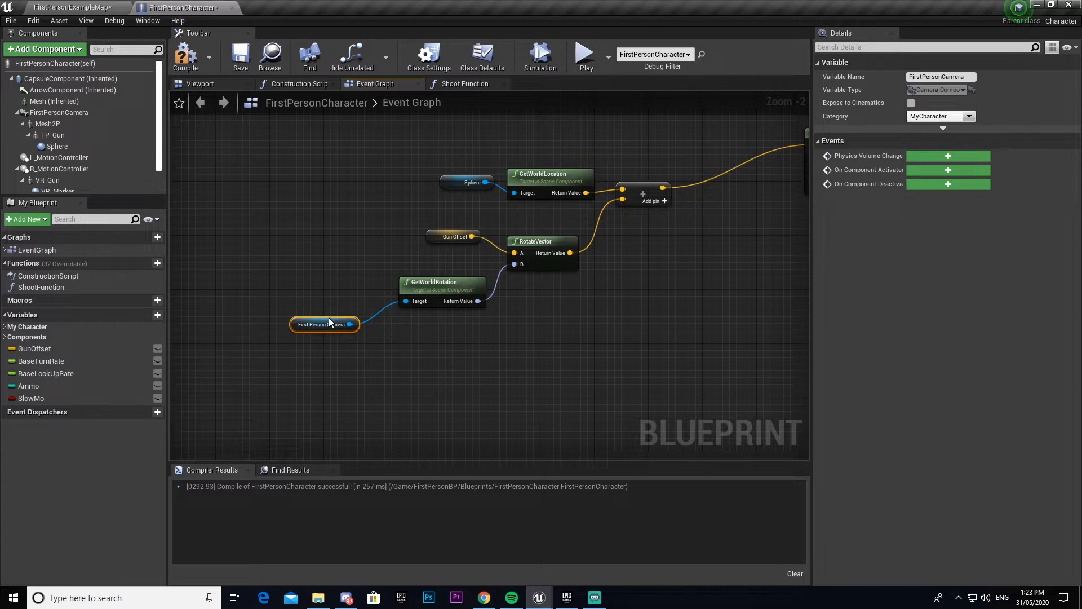
click(518, 369)
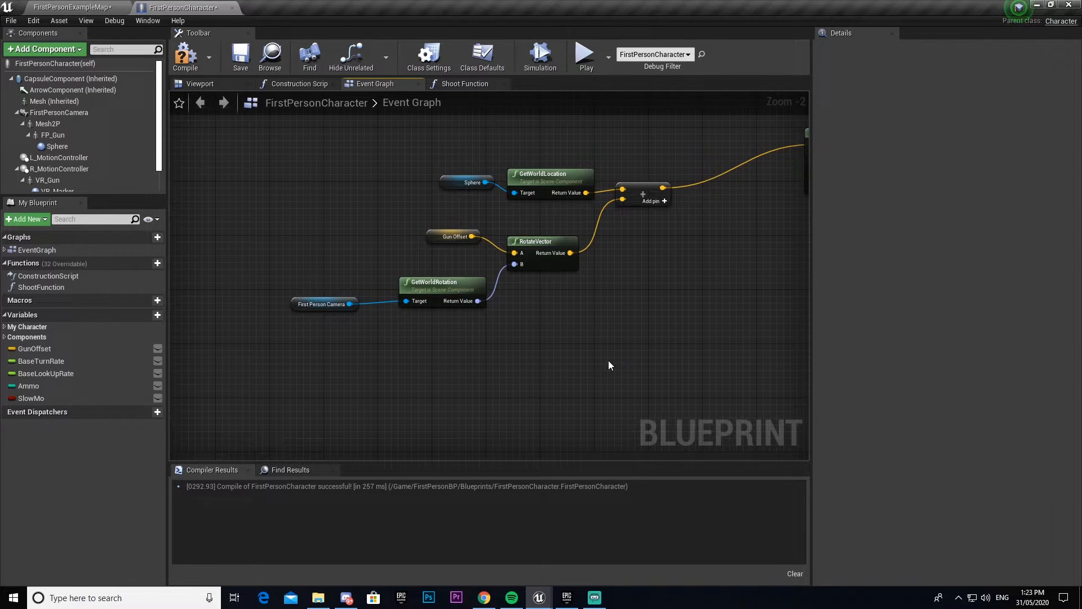
Feed the camera's world rotation into Make Transform's Rotation input.
right_drag(609, 360, 459, 370)
drag(291, 313, 626, 173)
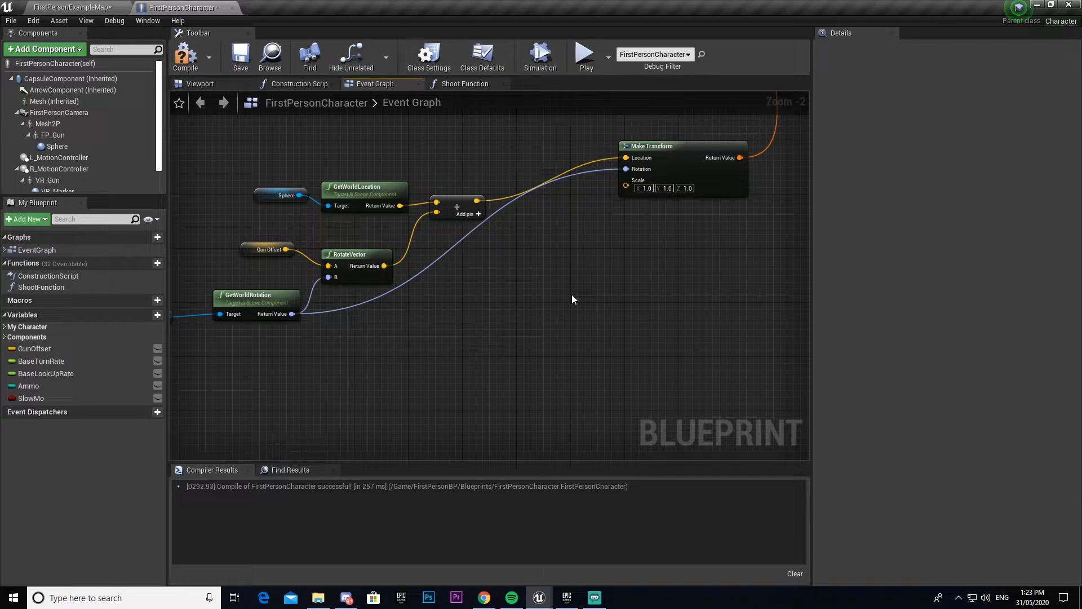
mouse_move(571, 295)
right_down()
mouse_move(606, 232)
mouse_move(695, 275)
right_up()
scroll(607, 232, down, 3)
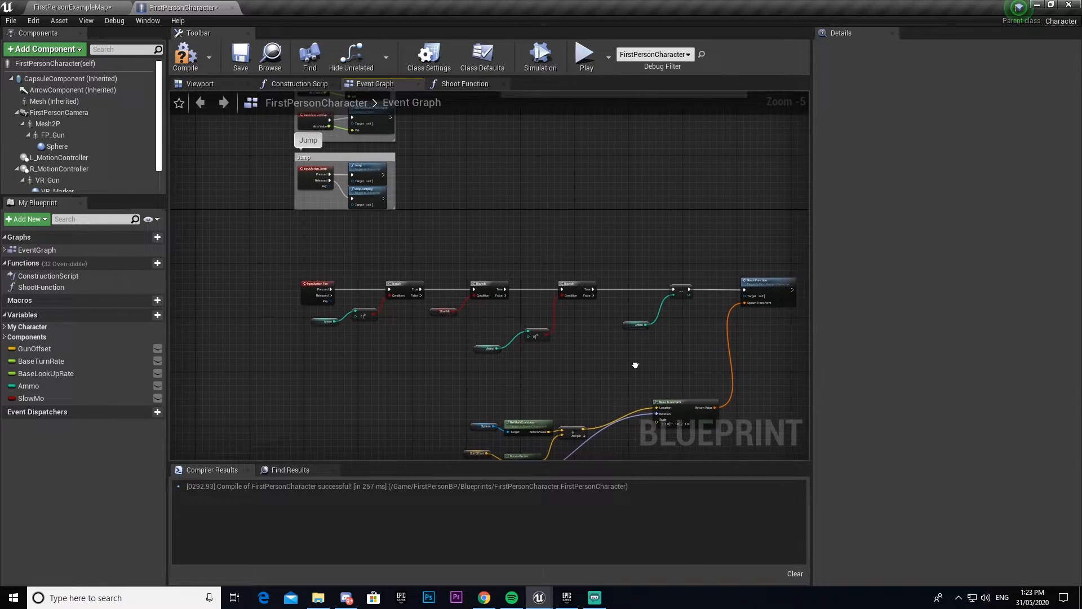
scroll(439, 297, up, 5)
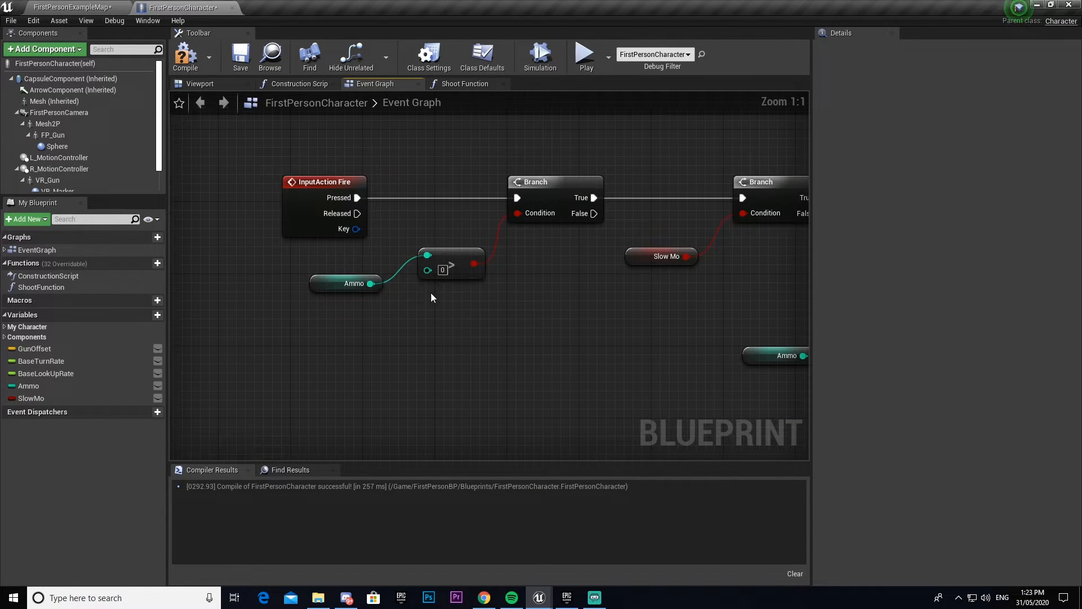
click(88, 386)
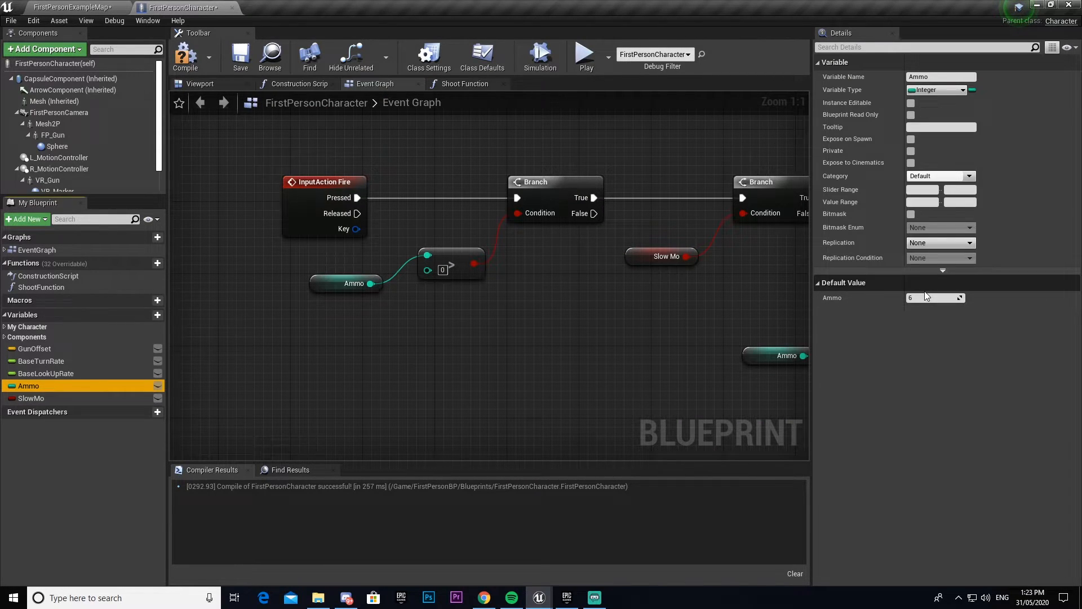
click(463, 307)
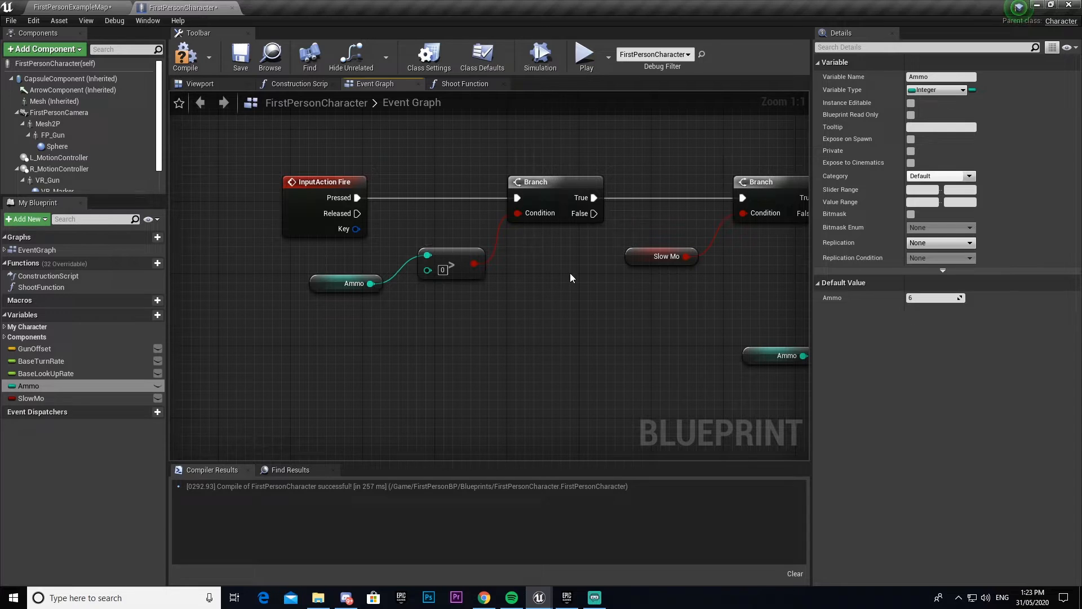
right_drag(569, 271, 379, 264)
drag(620, 288, 482, 173)
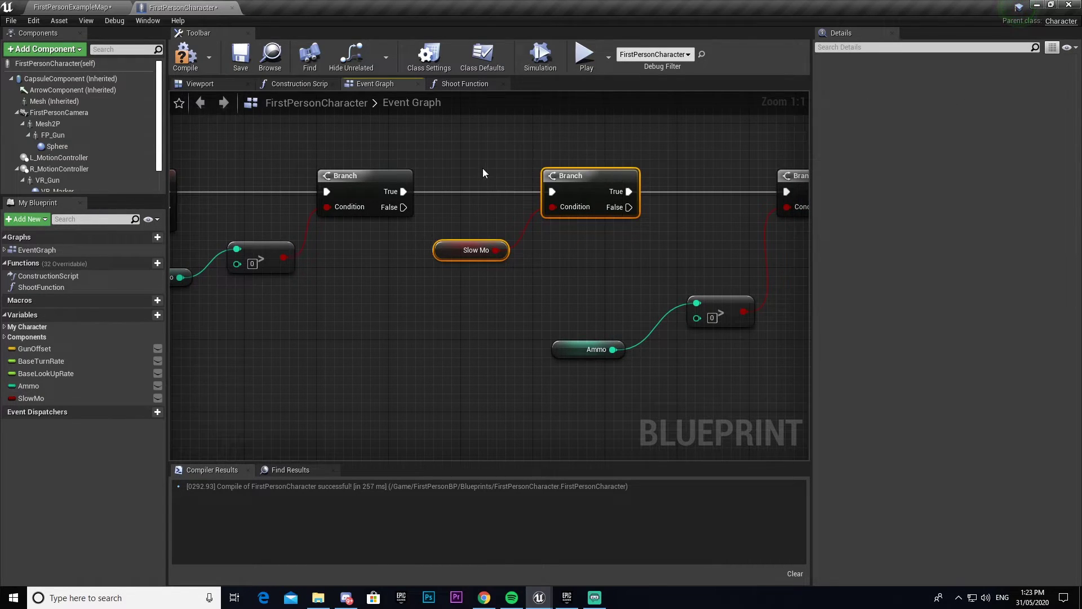
click(457, 251)
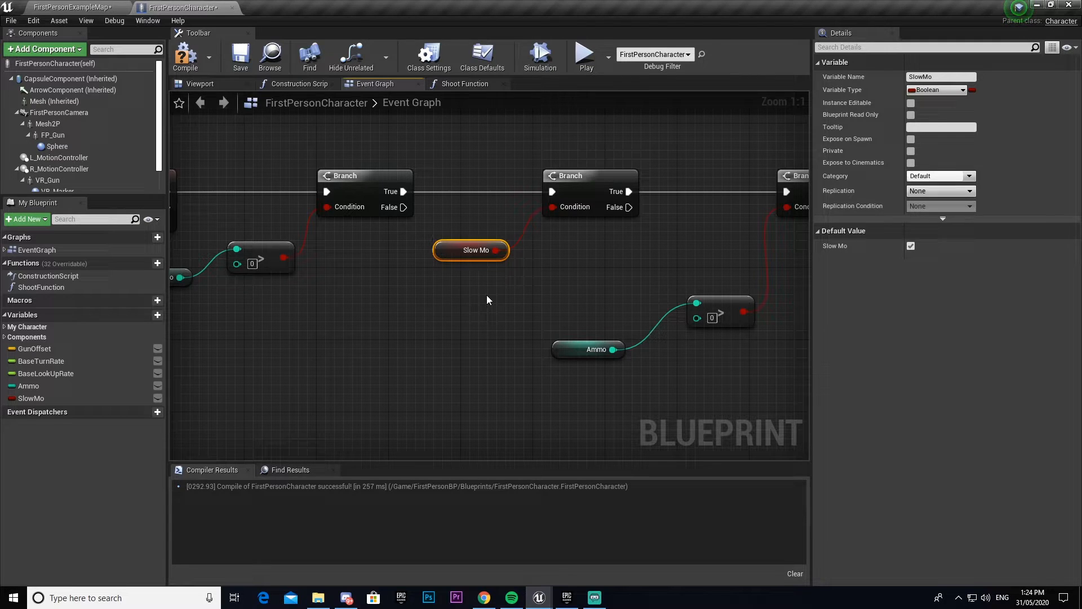
click(616, 257)
right_drag(631, 254, 493, 279)
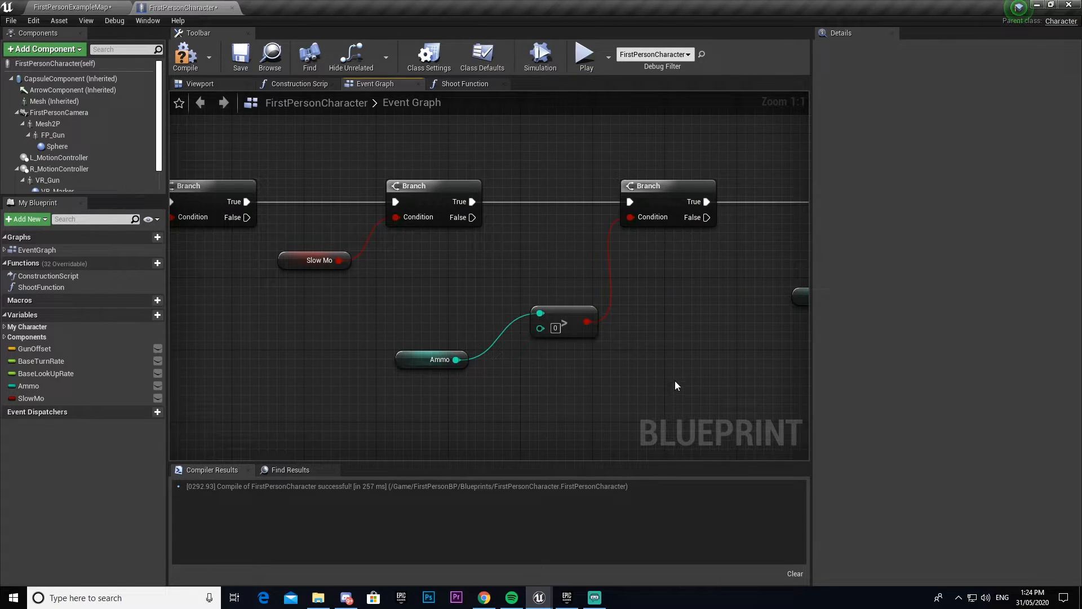
drag(675, 386, 673, 327)
right_drag(673, 326, 434, 331)
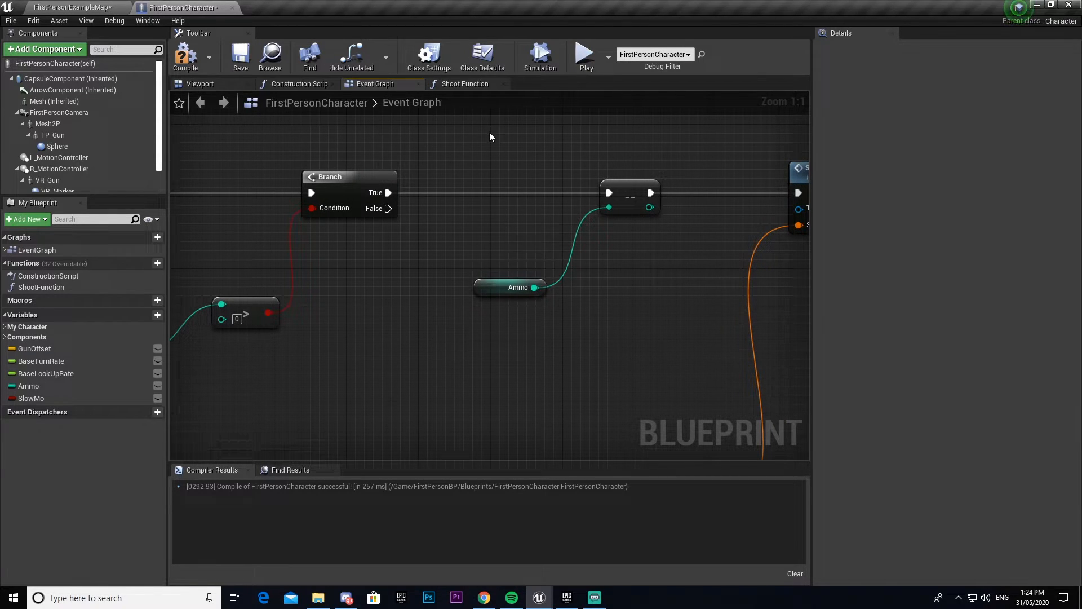
drag(490, 132, 657, 338)
click(579, 248)
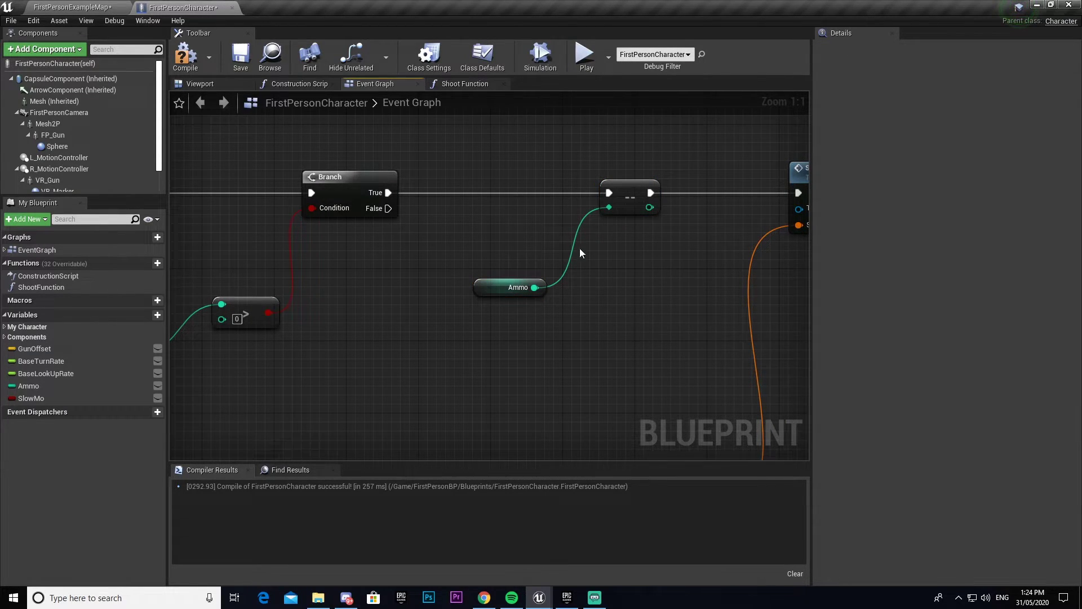
click(627, 188)
drag(604, 338, 488, 264)
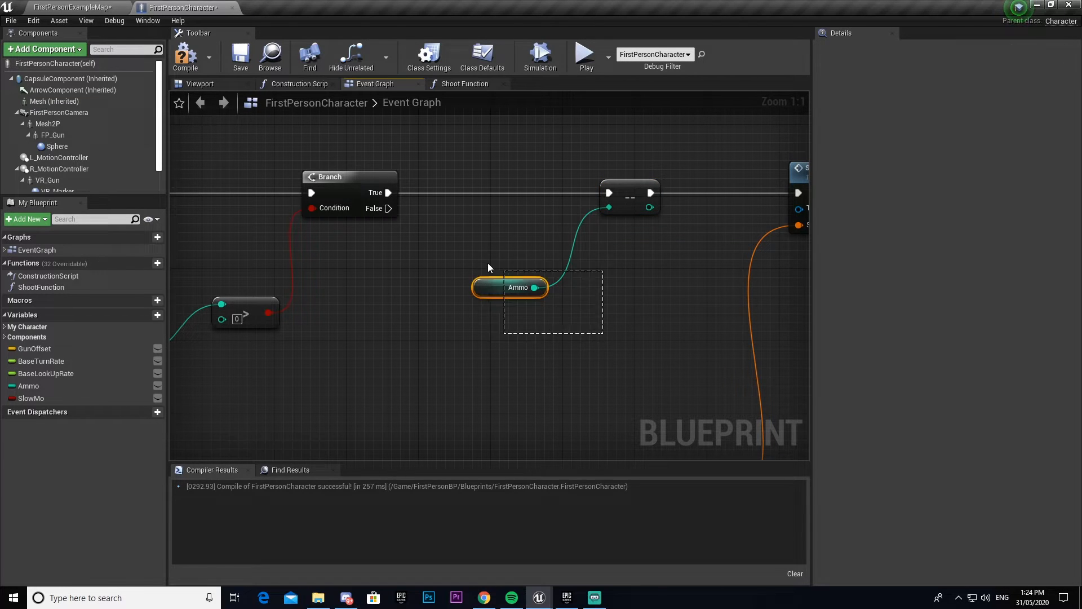
Review the spawn transform nodes and GunOffset's default value.
click(676, 267)
right_drag(676, 266, 434, 275)
scroll(624, 184, down, 2)
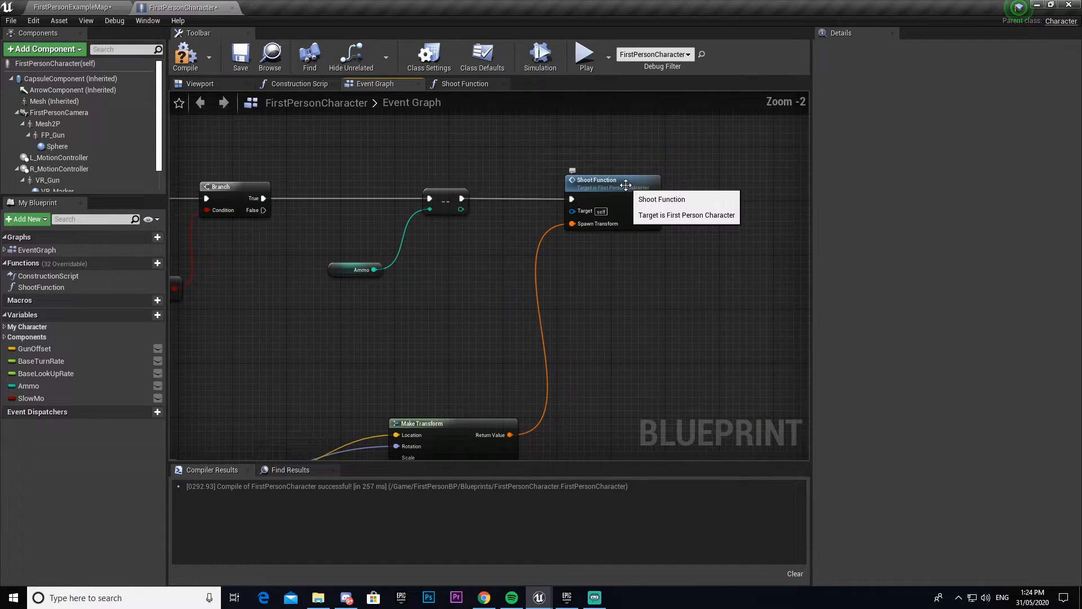
right_drag(585, 253, 737, 203)
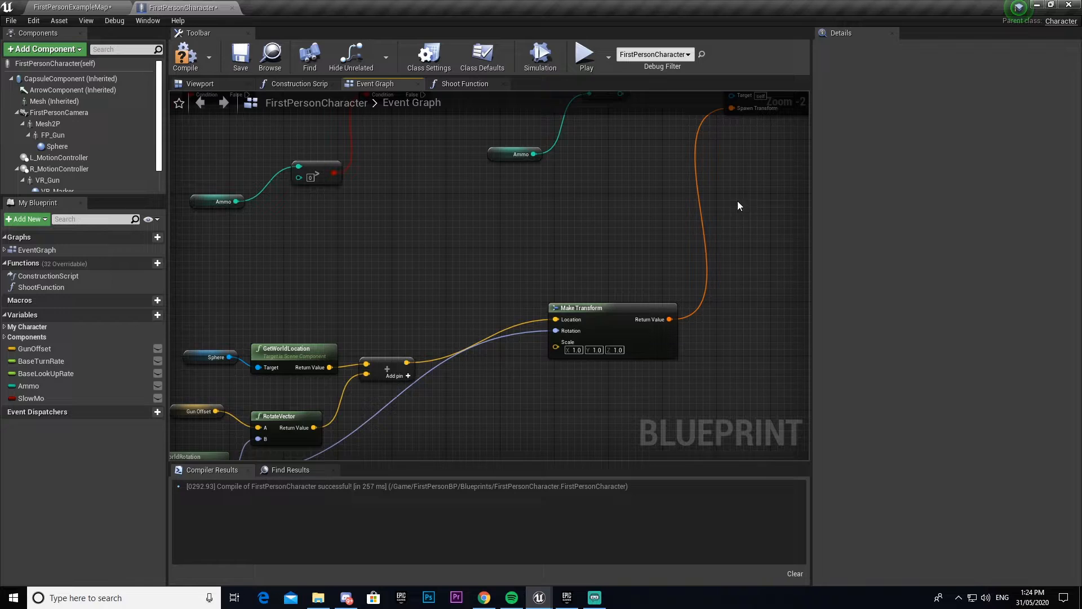
right_drag(406, 246, 551, 150)
scroll(524, 206, down, 1)
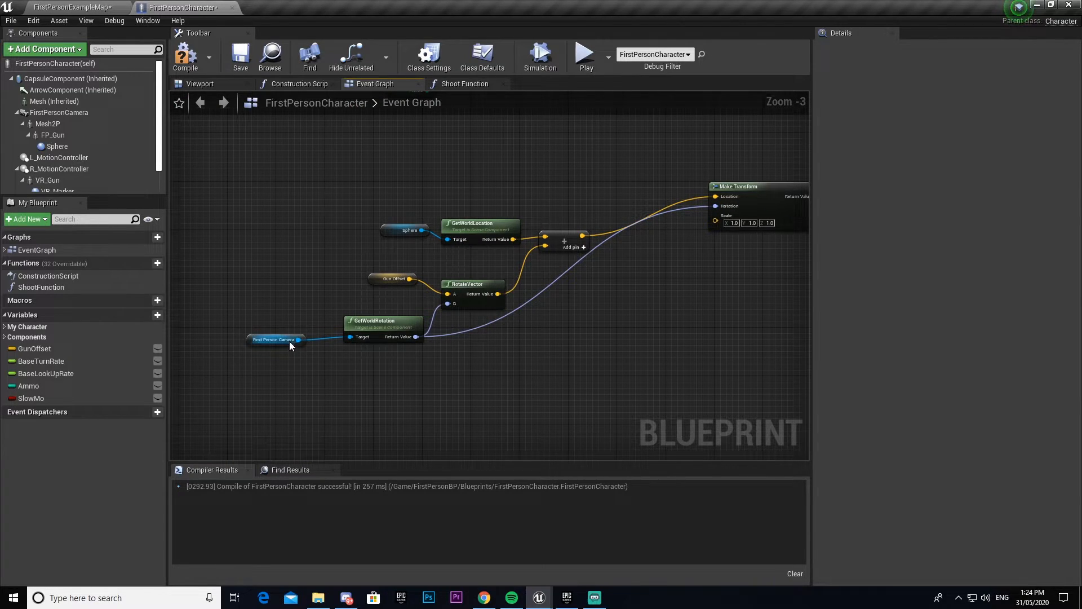
drag(558, 405, 258, 271)
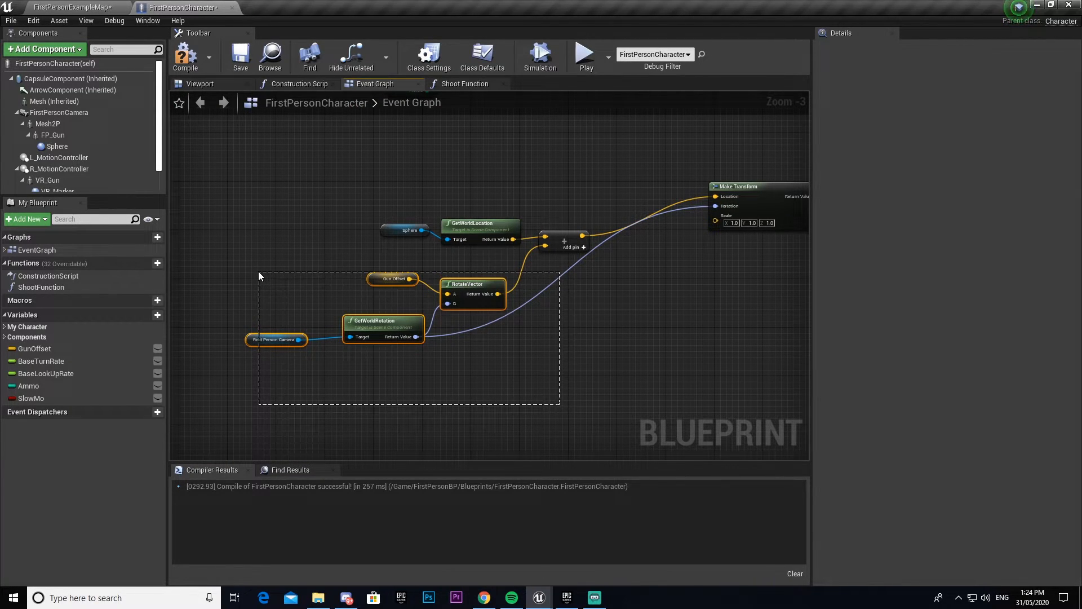
drag(258, 271, 251, 267)
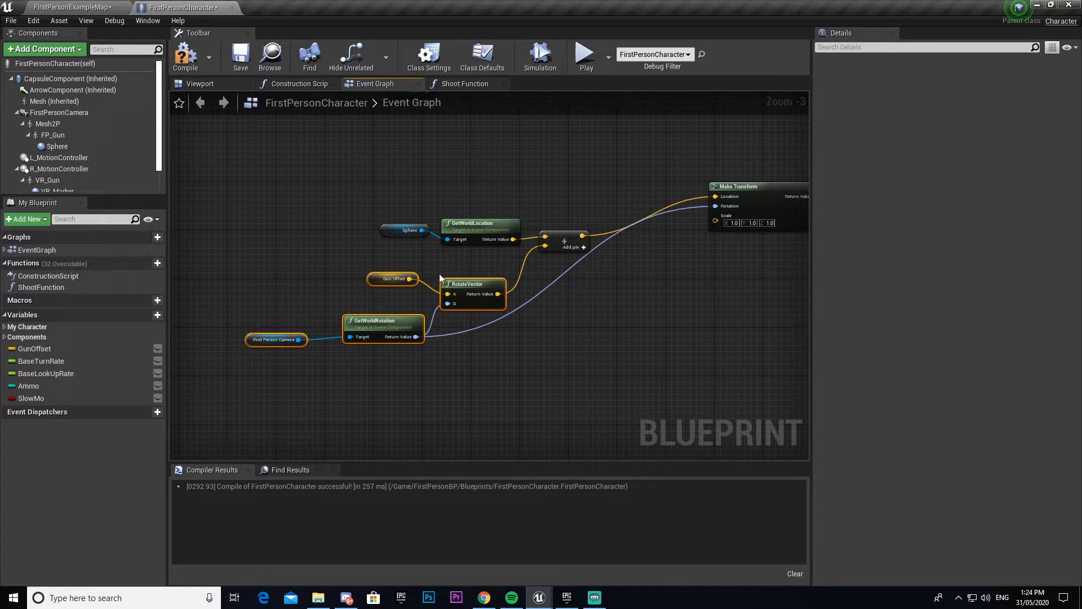
click(558, 349)
click(396, 280)
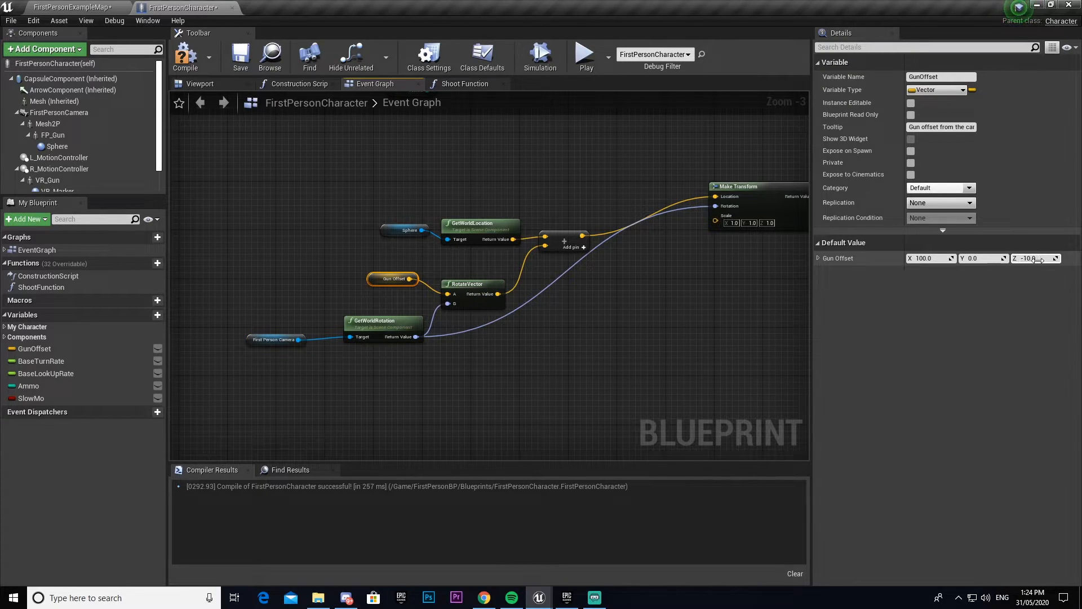
click(716, 348)
scroll(599, 292, up, 2)
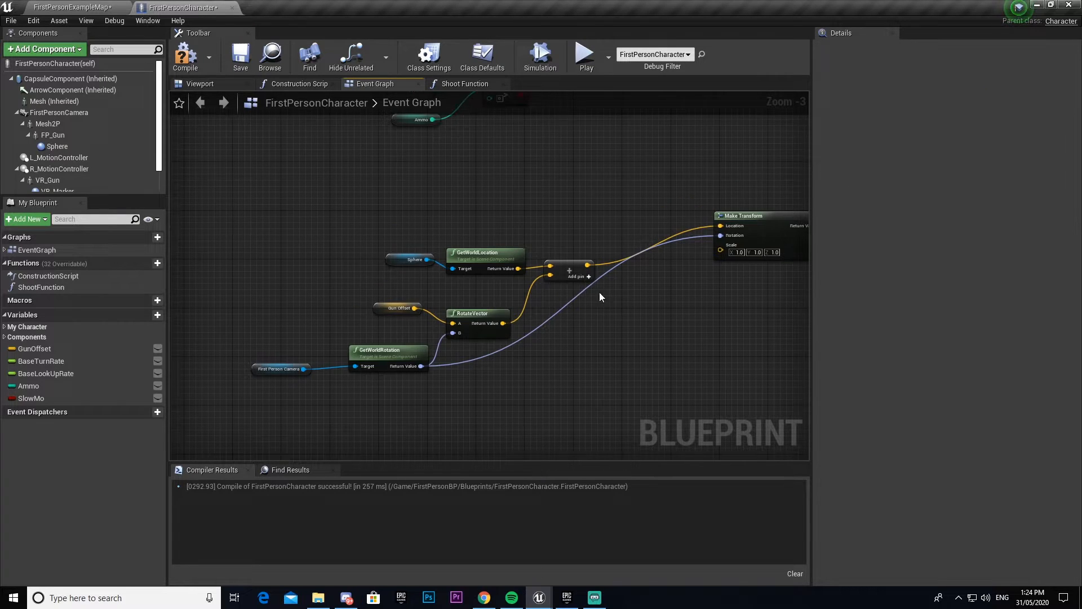
scroll(549, 276, up, 1)
Compile and save the FirstPersonCharacter blueprint.
drag(393, 234, 499, 279)
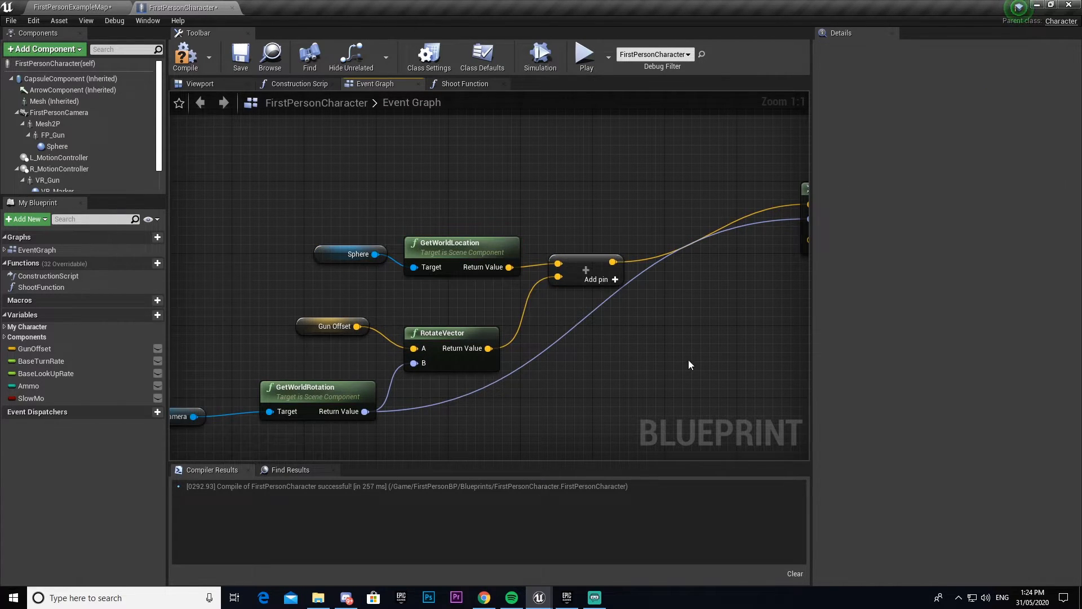
right_drag(808, 239, 524, 263)
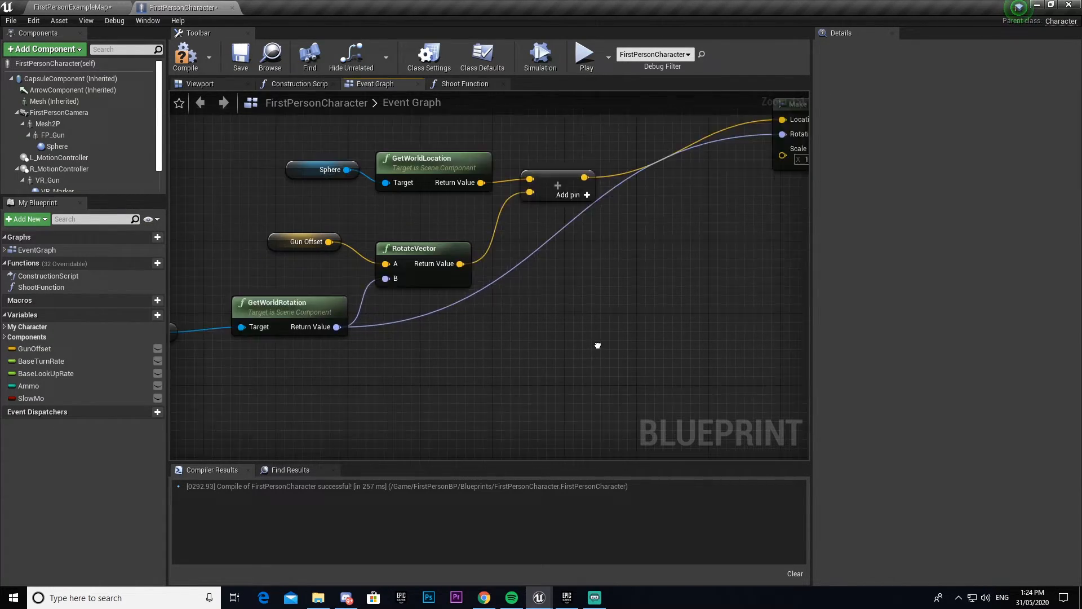
mouse_move(444, 245)
right_down()
mouse_move(611, 280)
mouse_move(553, 308)
right_up()
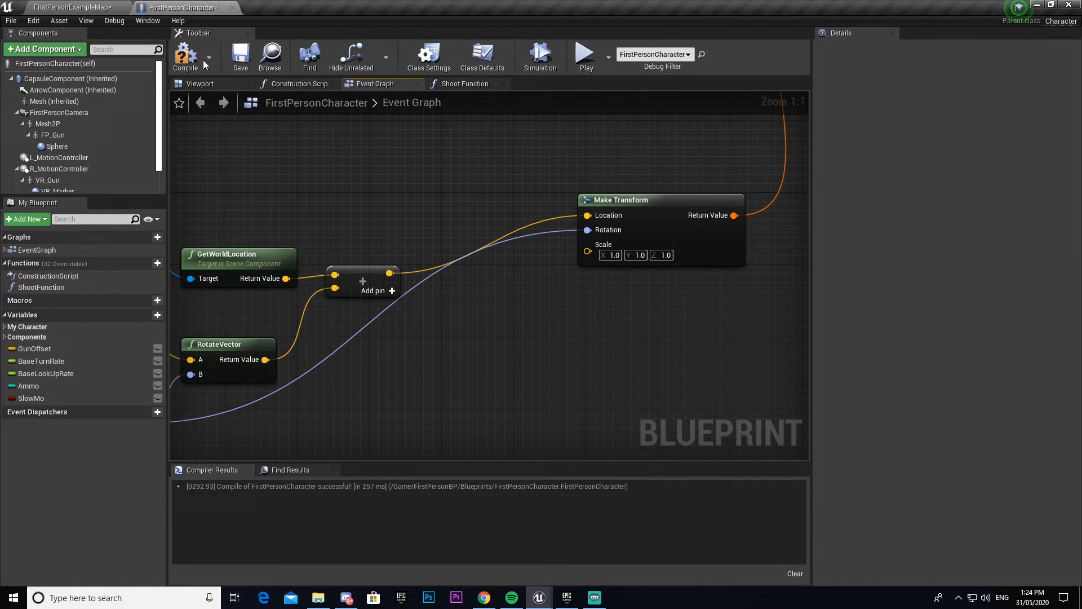
click(186, 57)
click(241, 56)
scroll(480, 274, down, 2)
scroll(480, 274, down, 3)
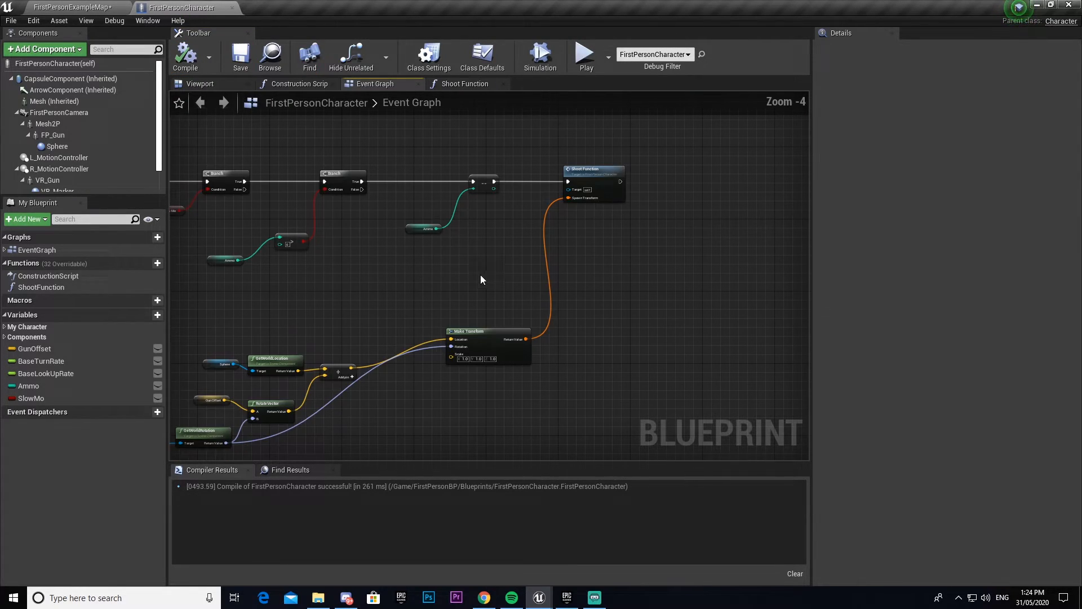
right_drag(490, 243, 646, 223)
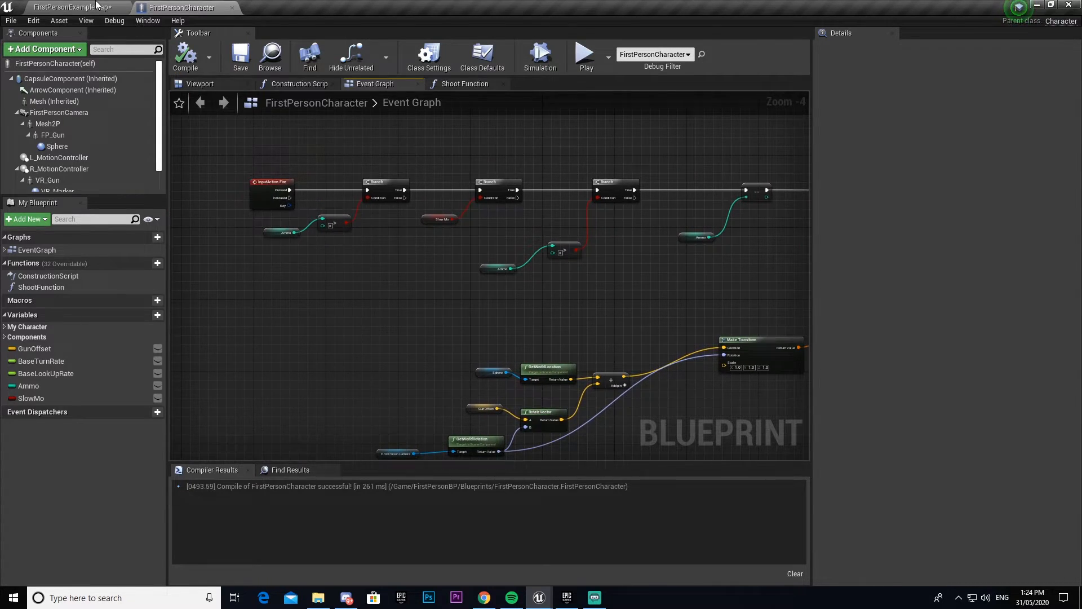
Play the level and fire repeatedly to test the ammo limit, then stop.
click(72, 8)
click(585, 43)
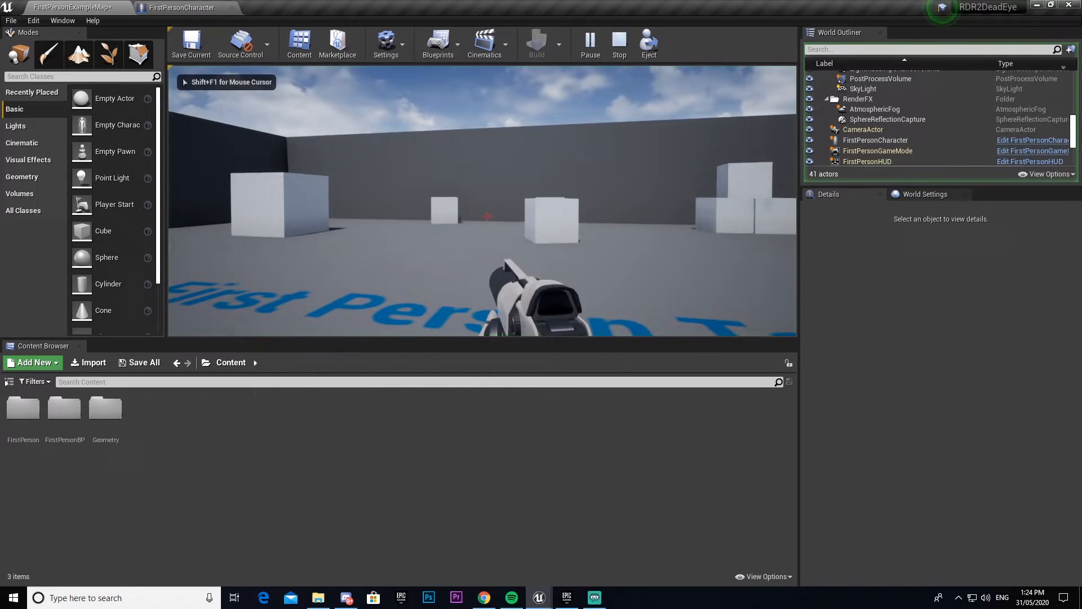
click(487, 217)
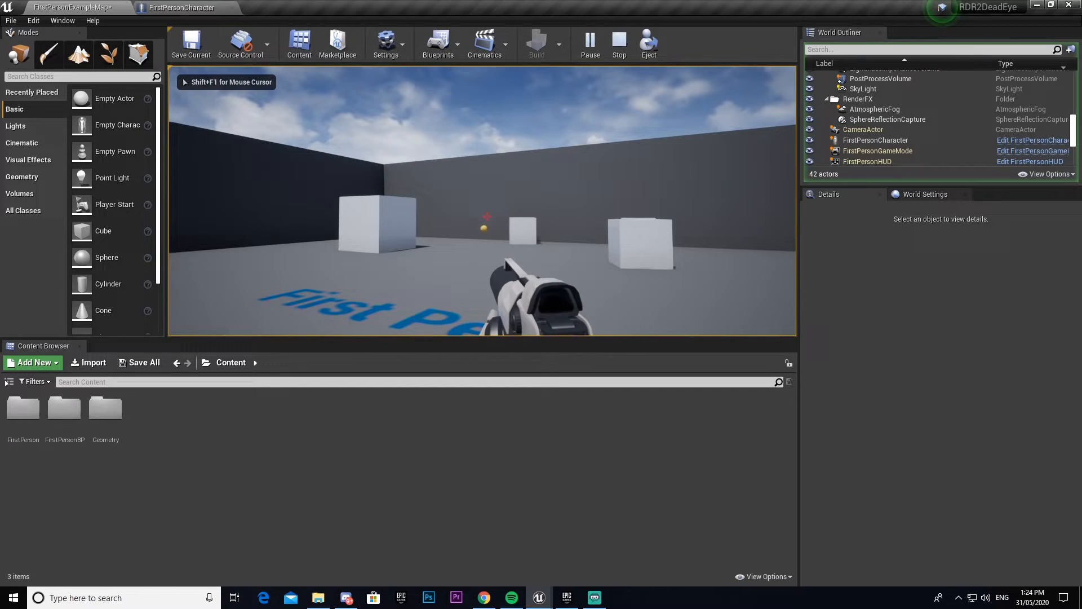
click(487, 217)
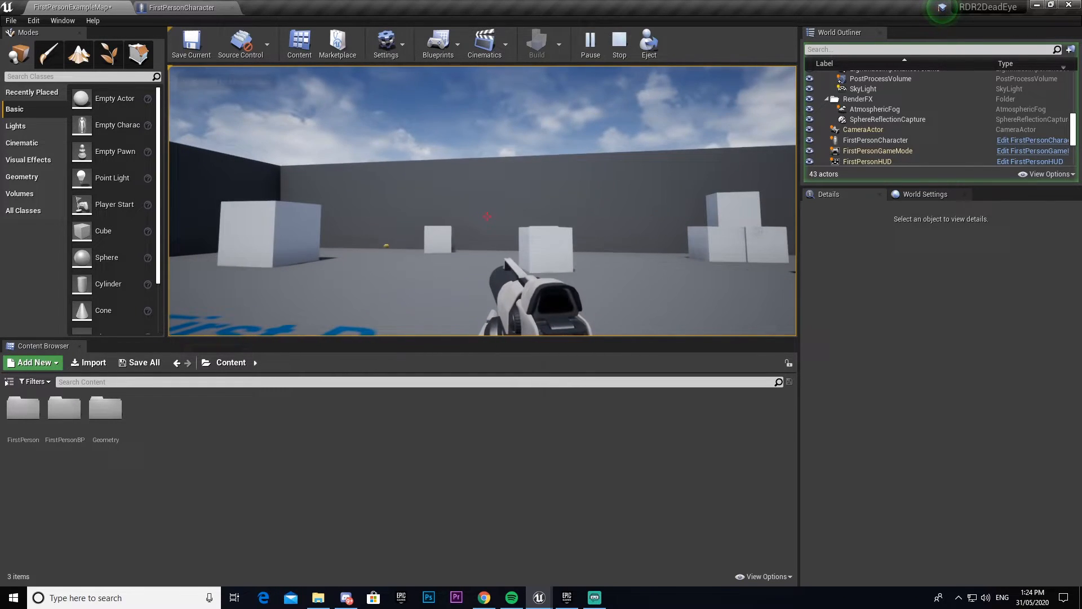
click(487, 216)
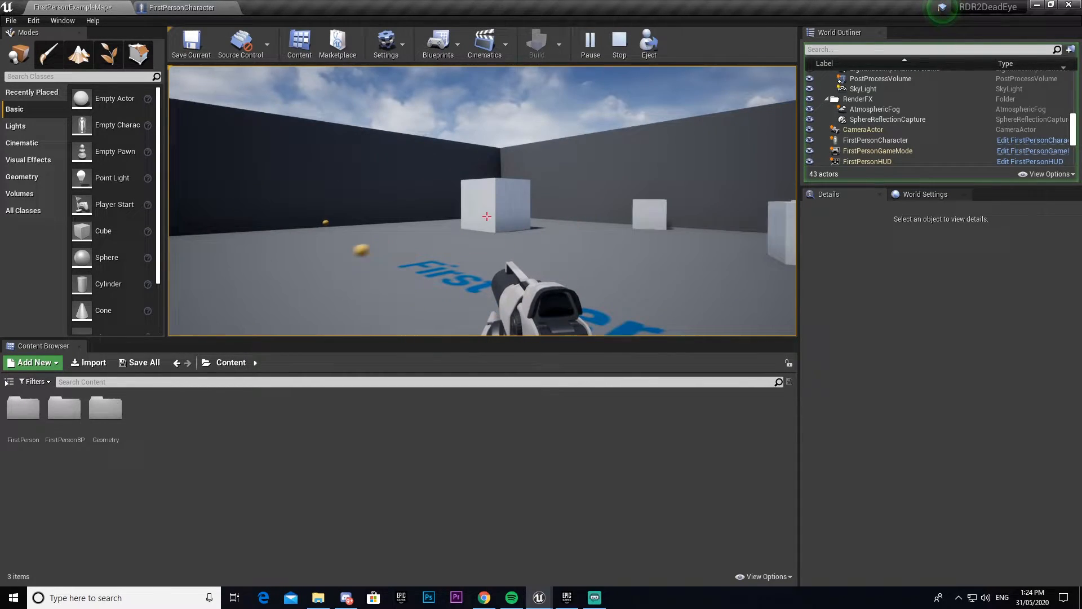
click(487, 217)
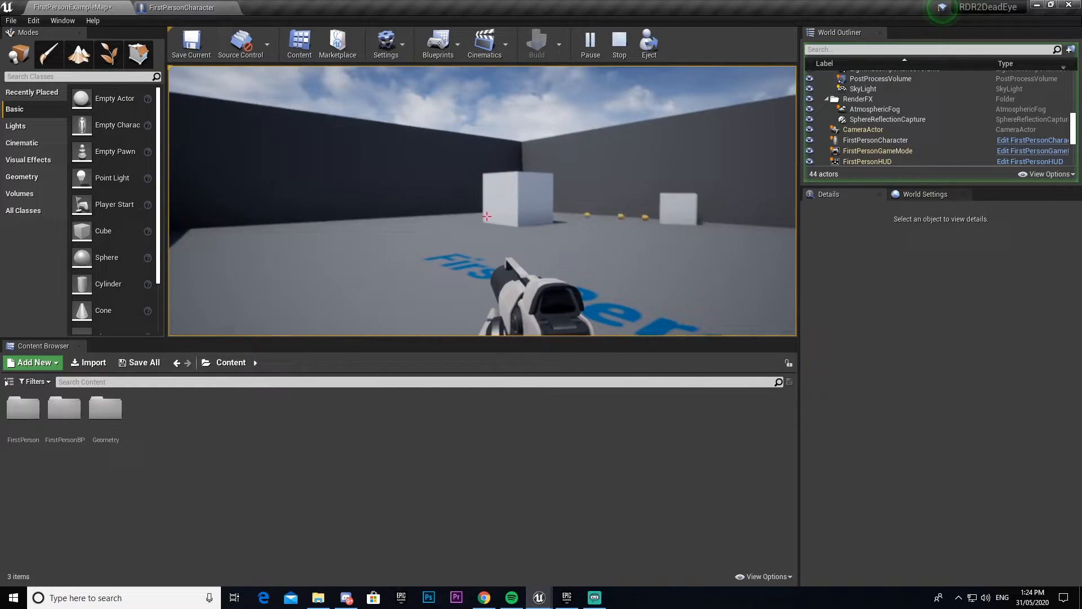
key(Escape)
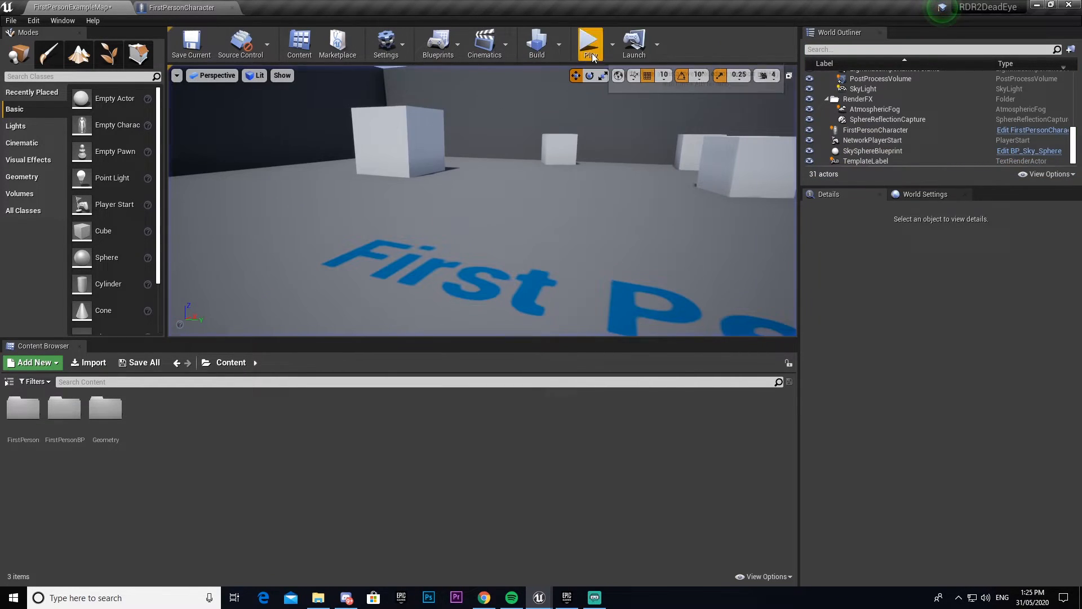
Start a fresh play session and fire several more projectiles.
click(590, 43)
click(487, 217)
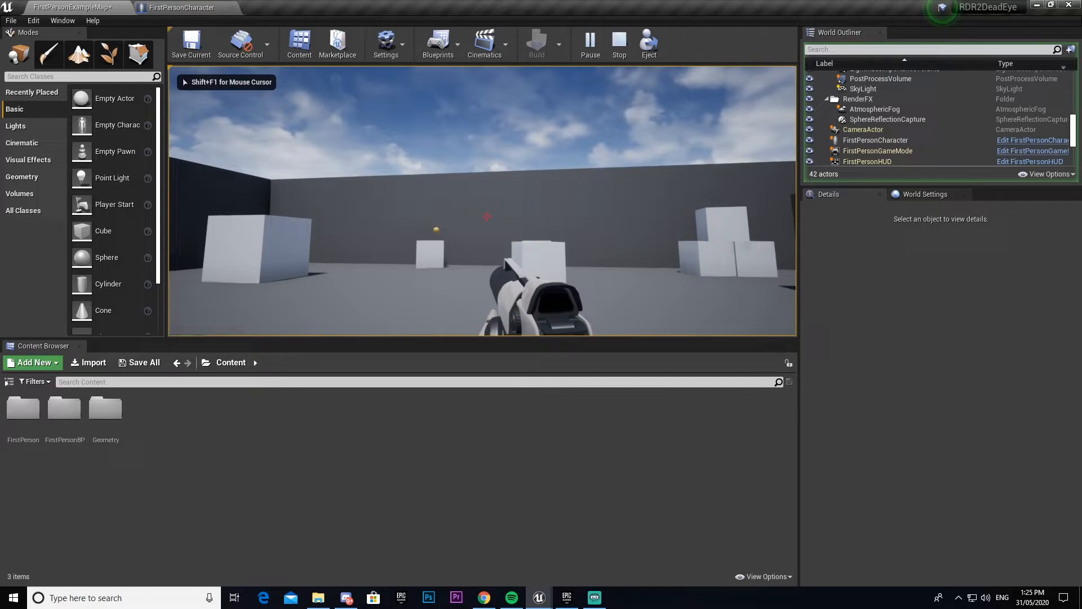
click(487, 217)
click(487, 217)
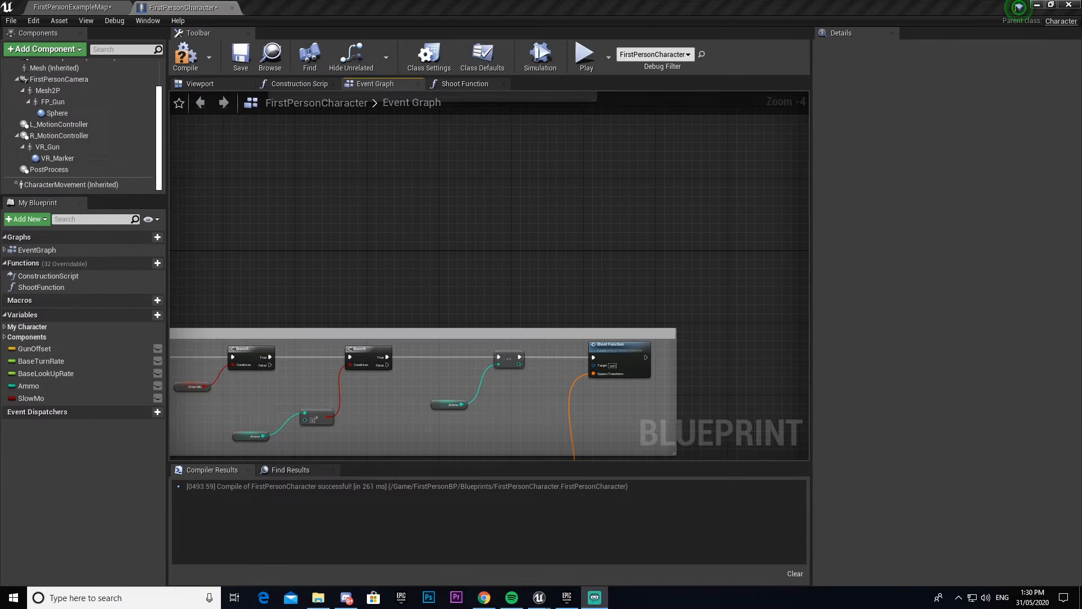
Switch to the FirstPersonExampleMap and open Project Settings from the Settings menu.
mouse_move(491, 231)
right_down()
mouse_move(563, 154)
mouse_move(534, 273)
right_up()
scroll(564, 154, down, 3)
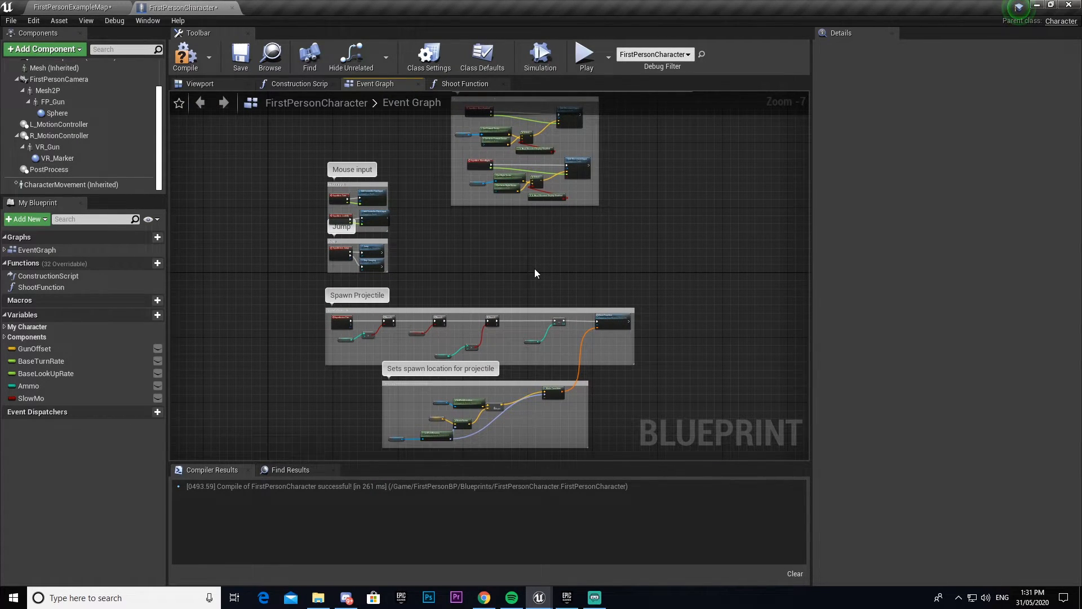
right_drag(526, 283, 489, 268)
click(75, 6)
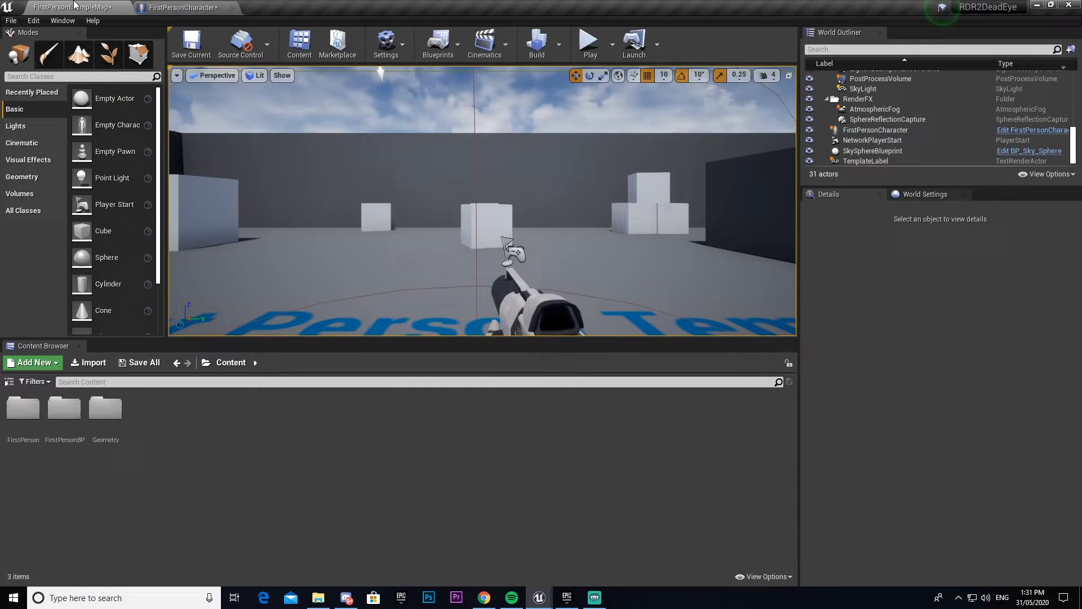
click(385, 43)
click(410, 100)
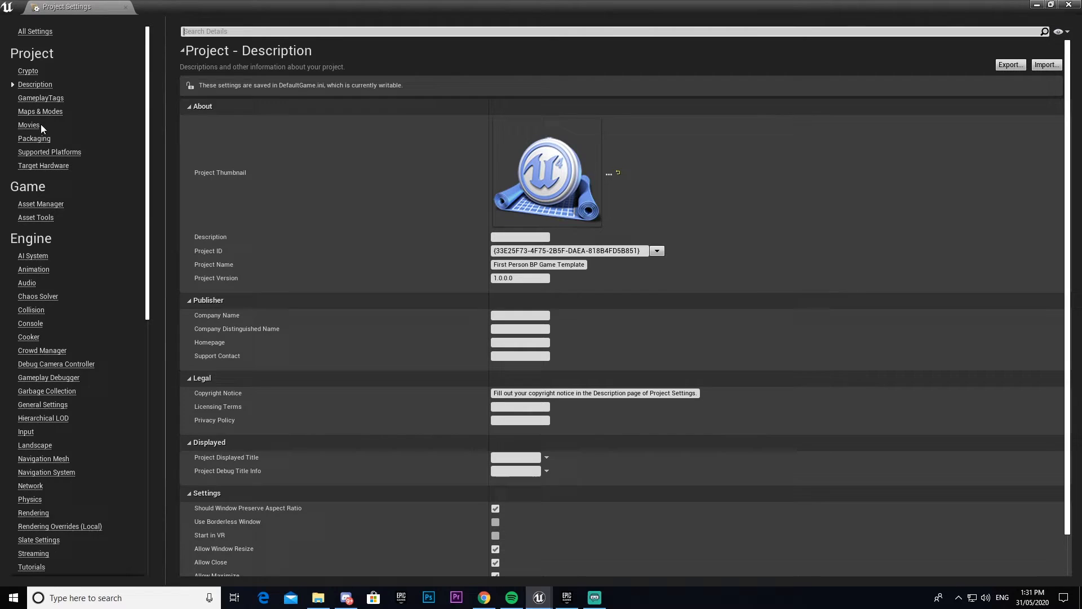
Add a Reload action mapping bound to the R key in Engine Input.
click(26, 432)
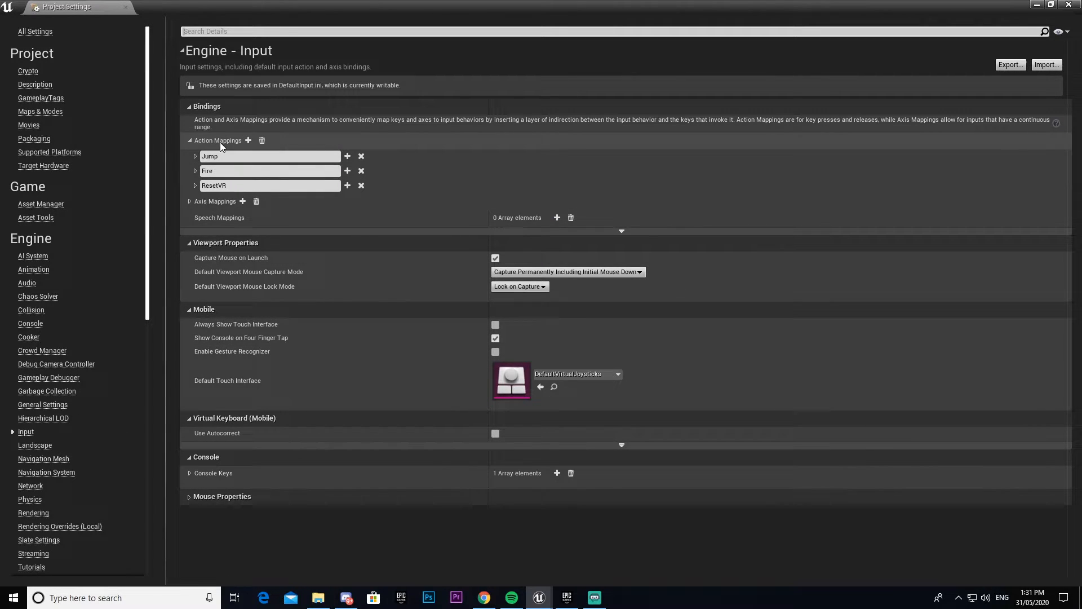
click(249, 140)
click(282, 200)
text(Re)
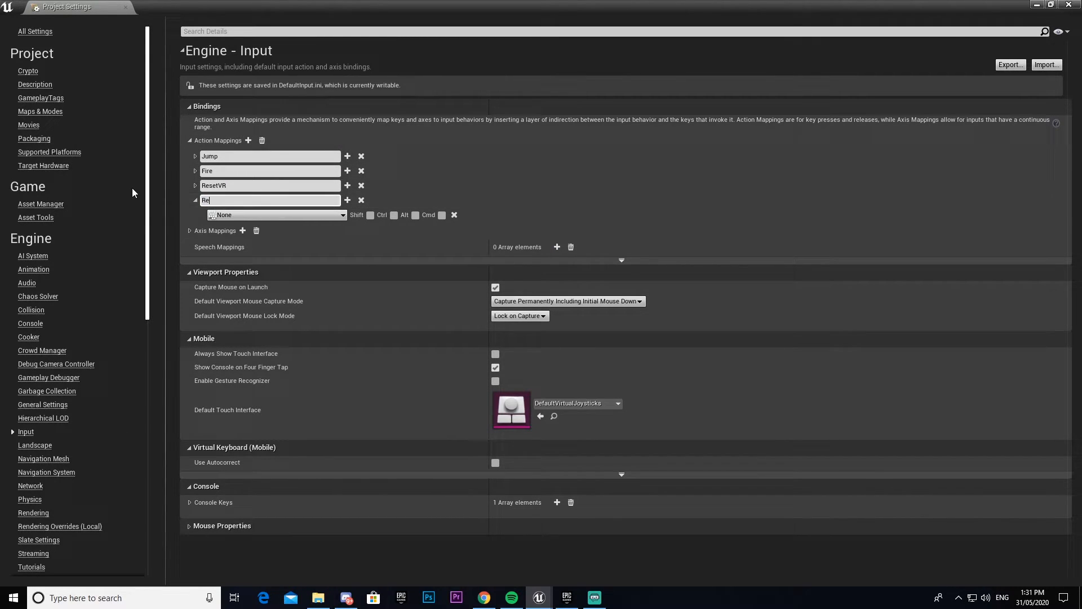
text(load)
key(Return)
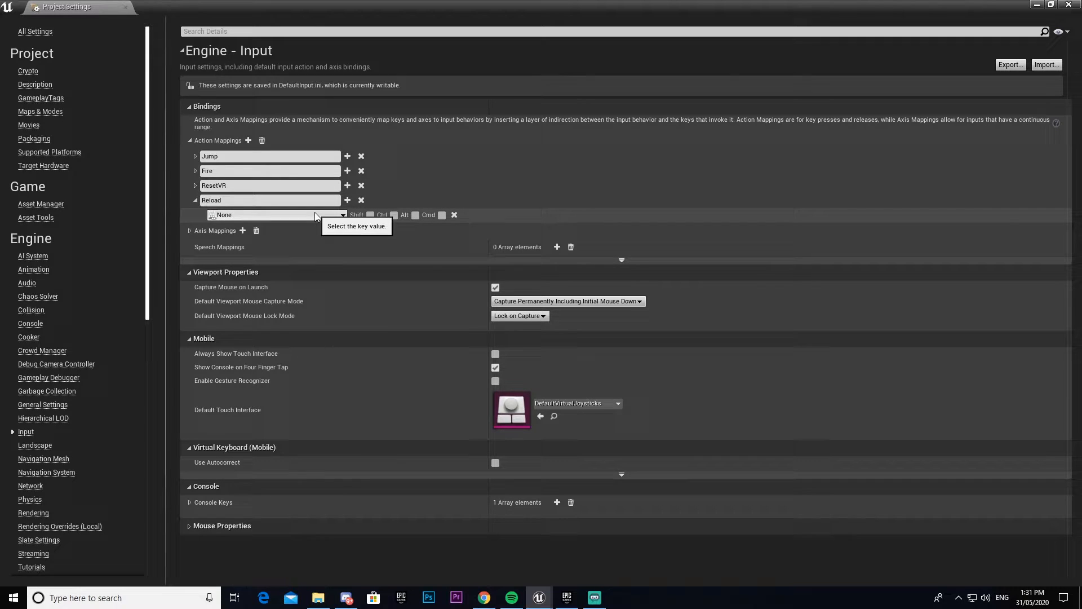
click(315, 215)
scroll(288, 313, down, 5)
click(250, 451)
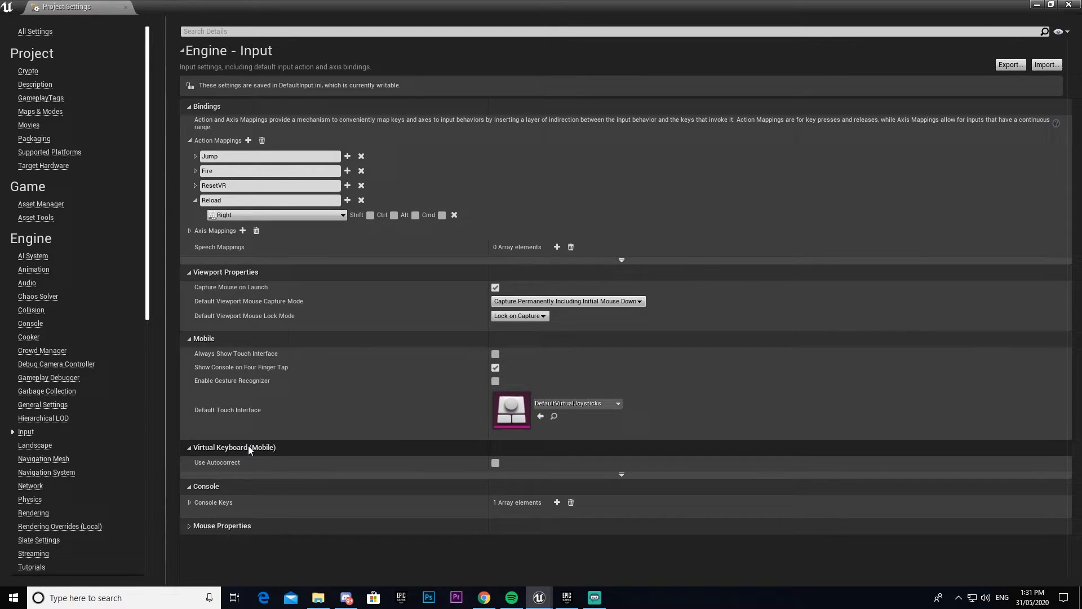
click(274, 214)
text(r)
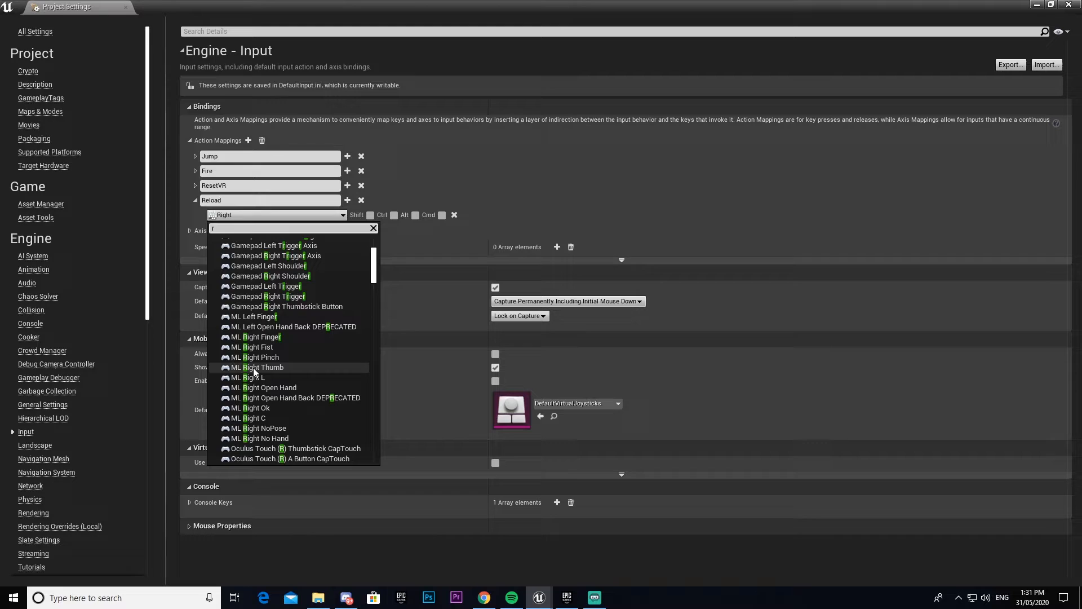
scroll(253, 372, down, 5)
click(253, 375)
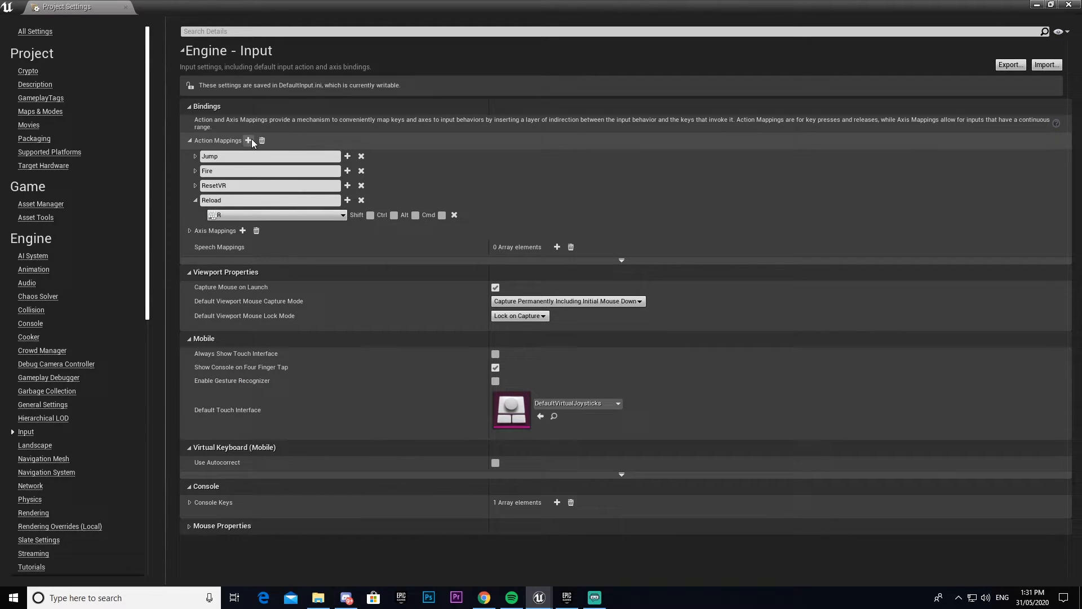
Add a SlowMo action mapping bound to Left Shift and close Project Settings.
click(248, 141)
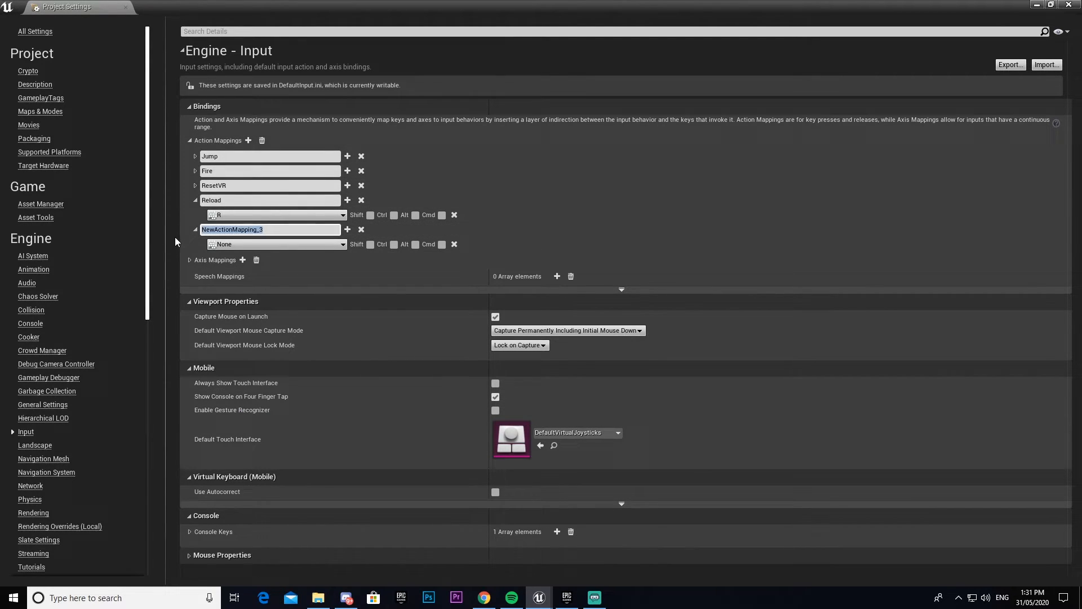
text(SlowMo)
key(Return)
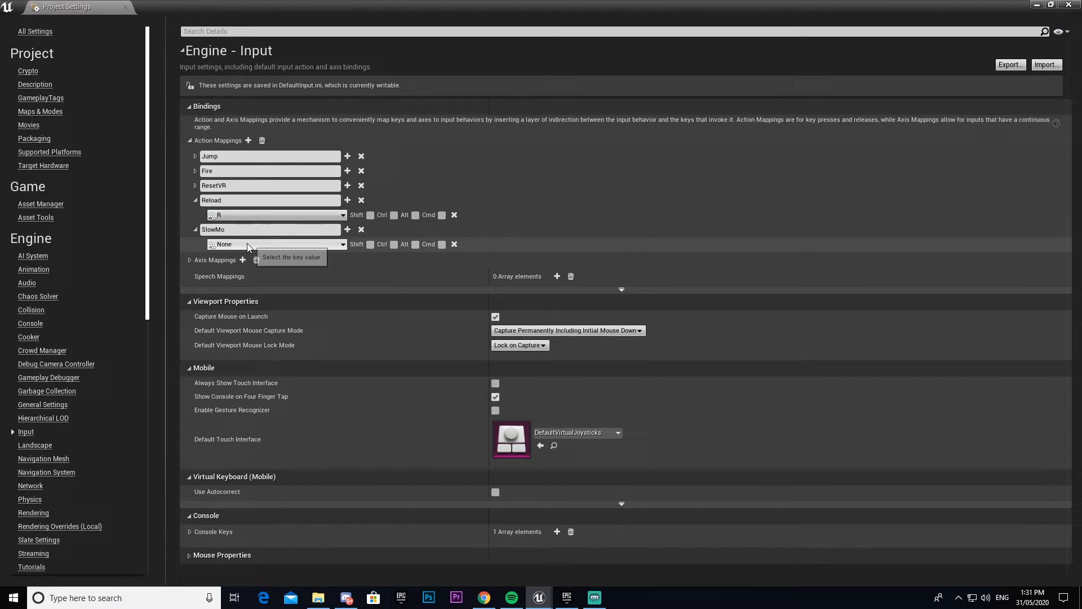
click(248, 244)
text(leftsh)
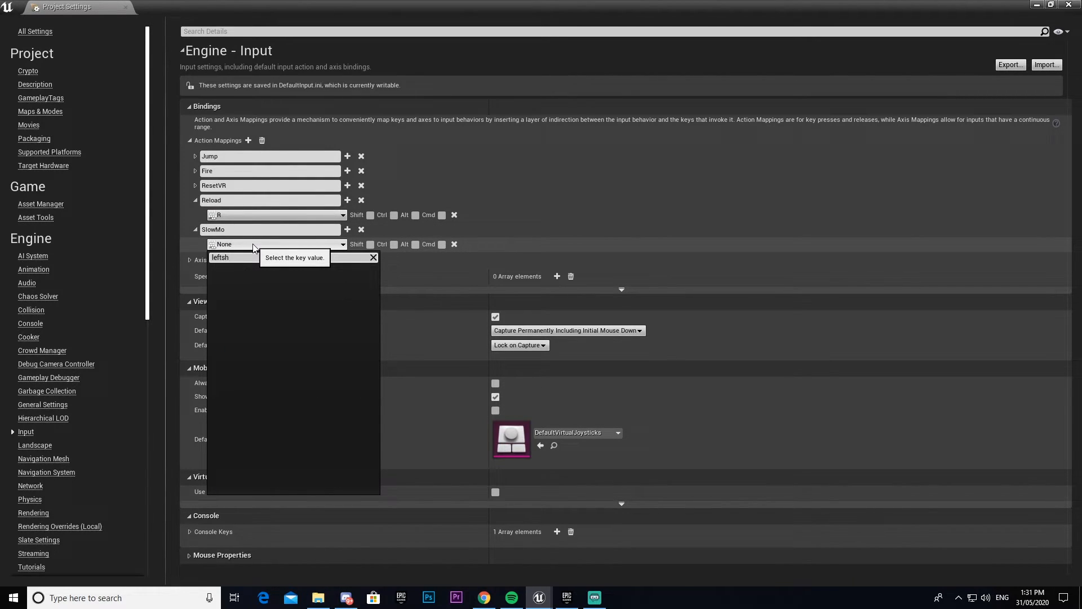
key(BackSpace)
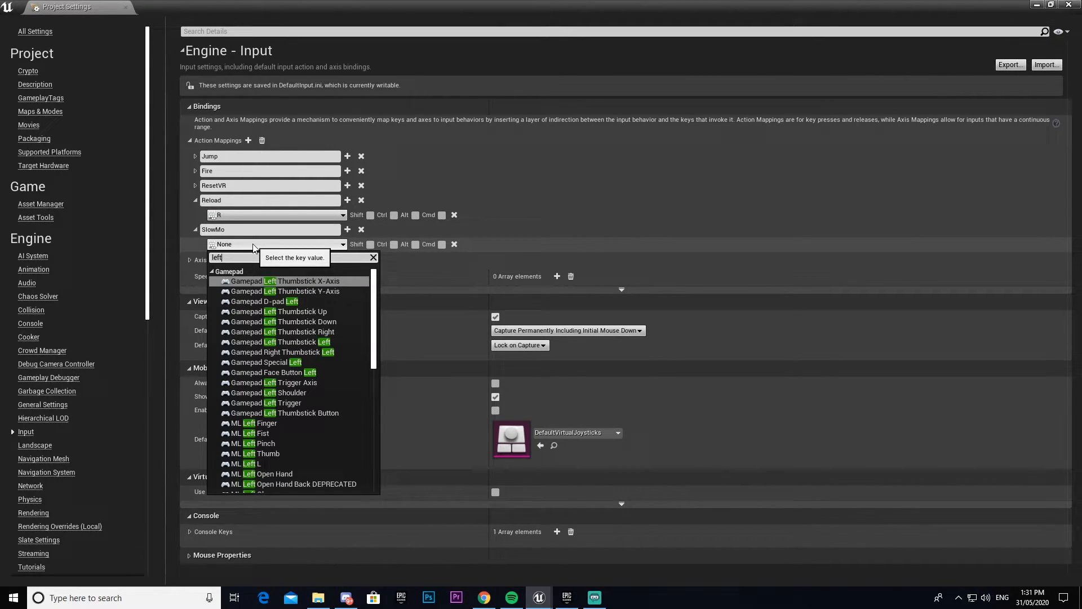
text(ss)
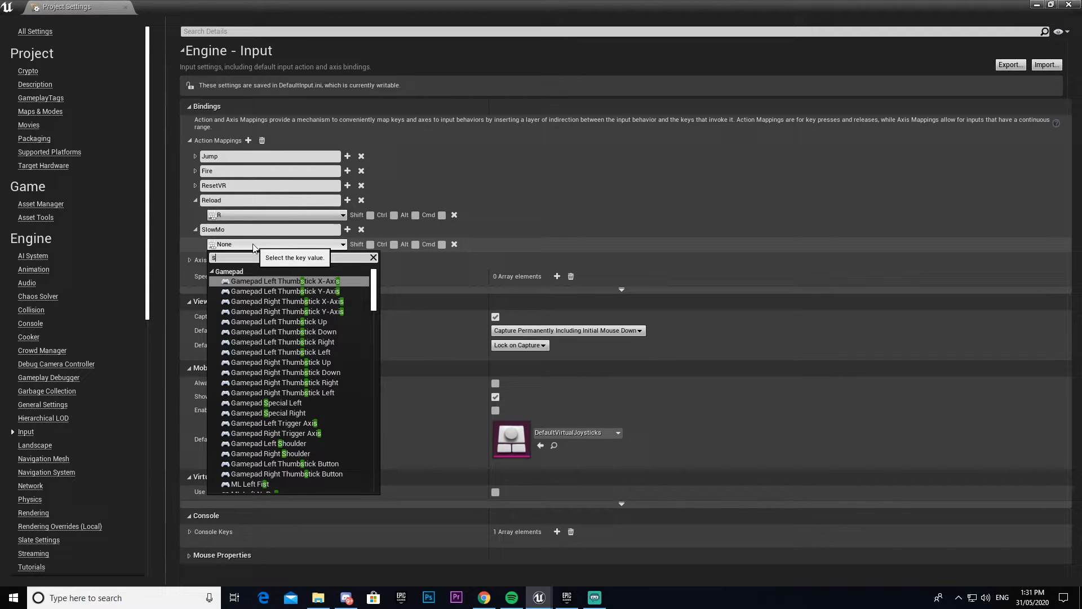
text(hift)
click(278, 282)
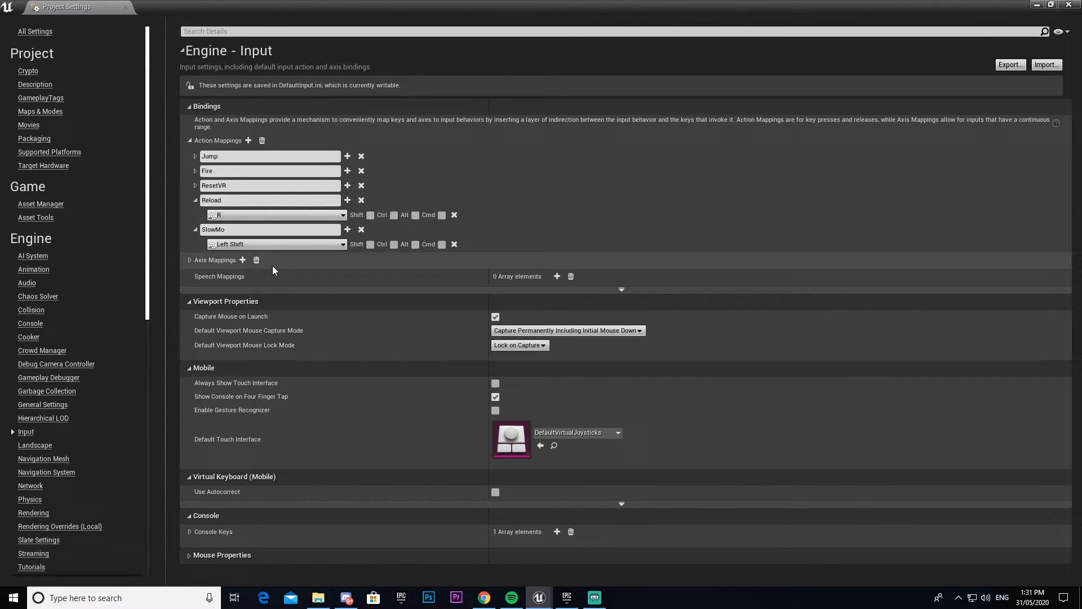
click(1069, 4)
Add an InputAction Reload event whose Pressed output sets Ammo to 6.
click(203, 8)
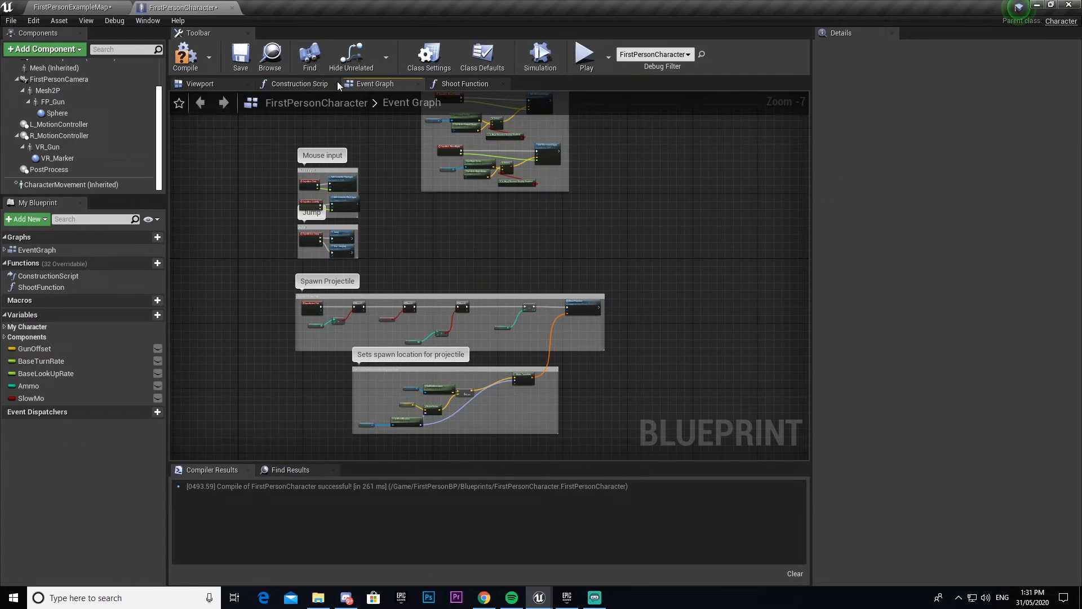
scroll(402, 229, up, 1)
scroll(395, 229, up, 1)
scroll(395, 229, up, 1)
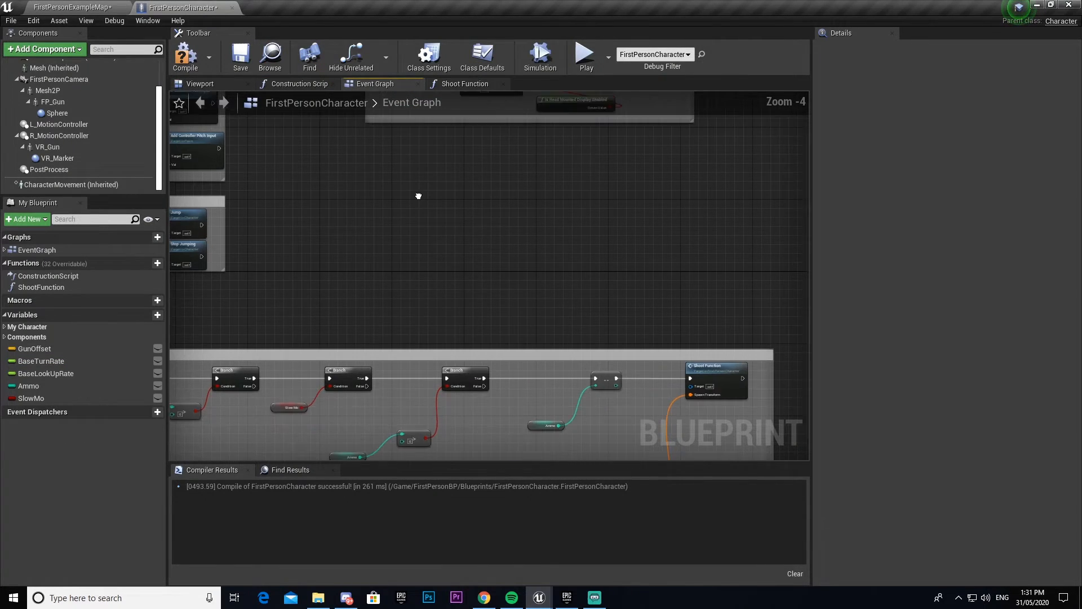
right_click(400, 221)
text(reload)
key(Return)
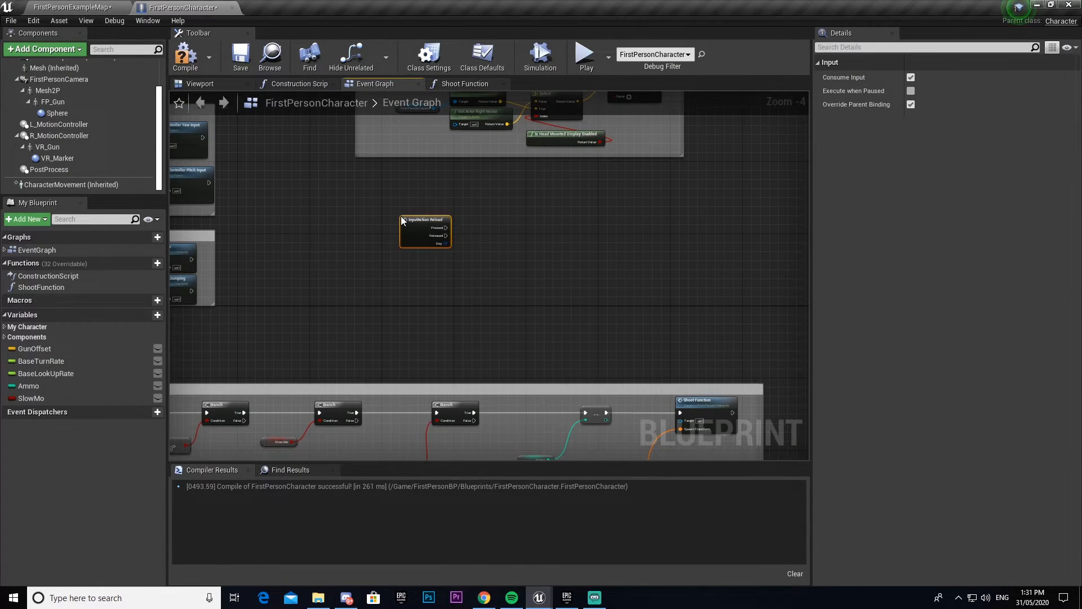
scroll(481, 225, up, 3)
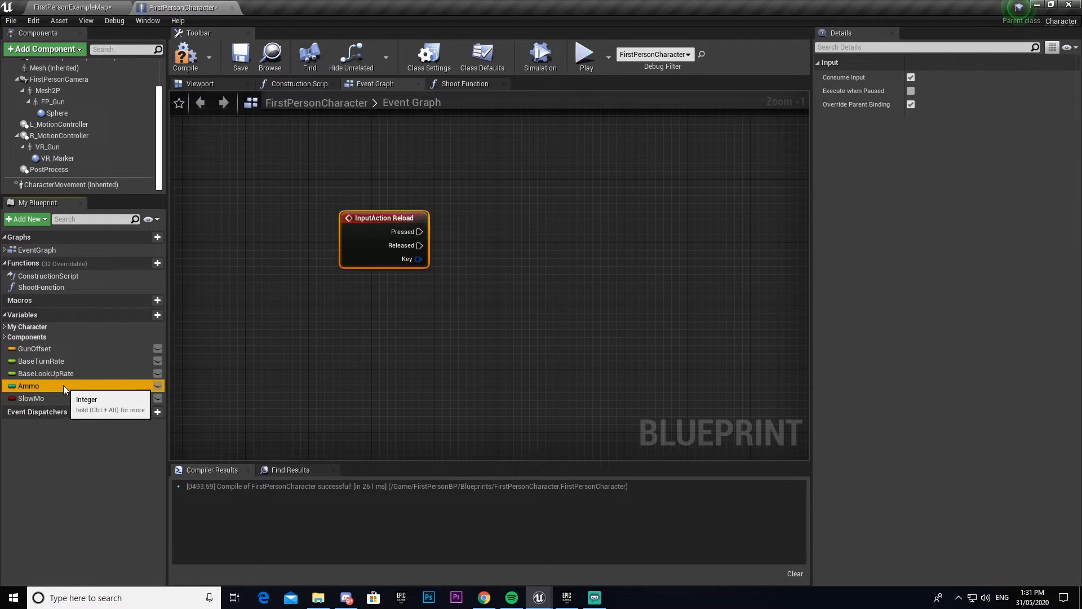
mouse_move(63, 385)
mouse_down()
mouse_move(516, 236)
mouse_move(419, 231)
mouse_up()
click(542, 259)
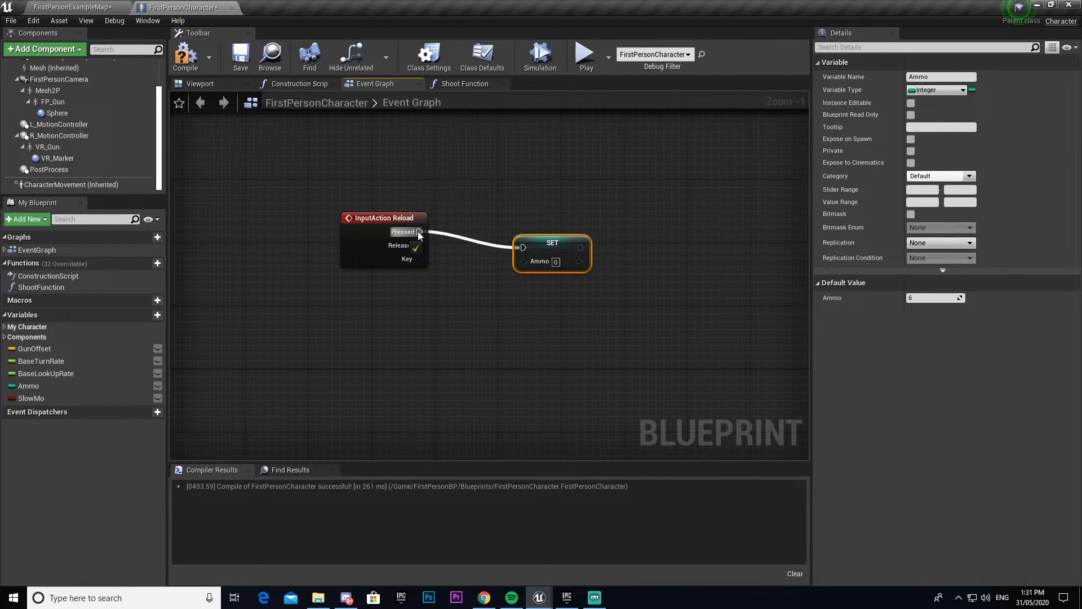
drag(567, 269, 566, 253)
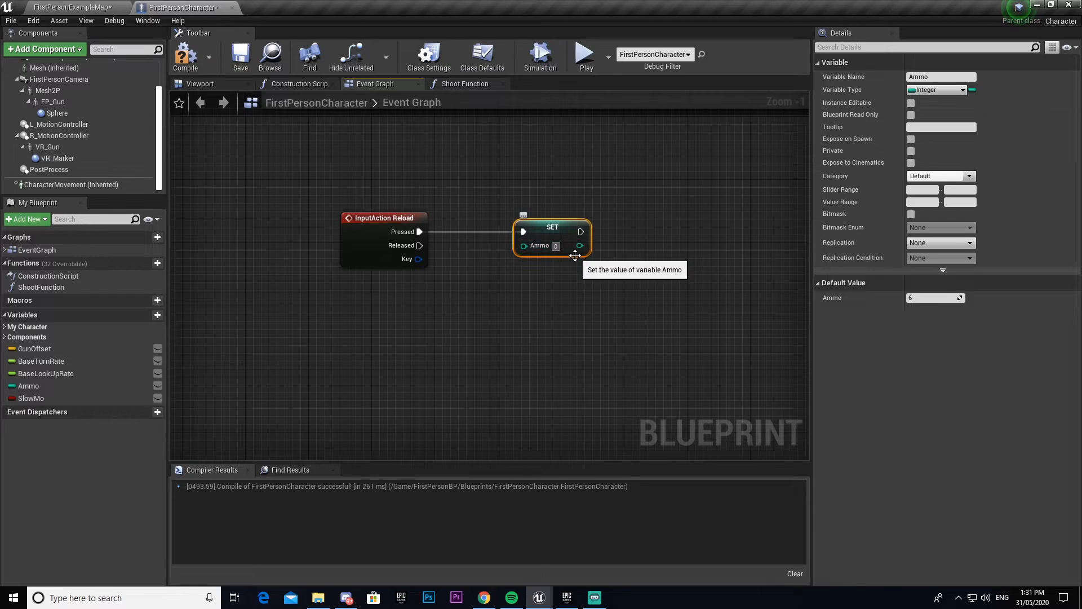
click(612, 309)
Check the Shoot Function graph and return to inspect the SET Ammo node.
right_drag(648, 343, 567, 342)
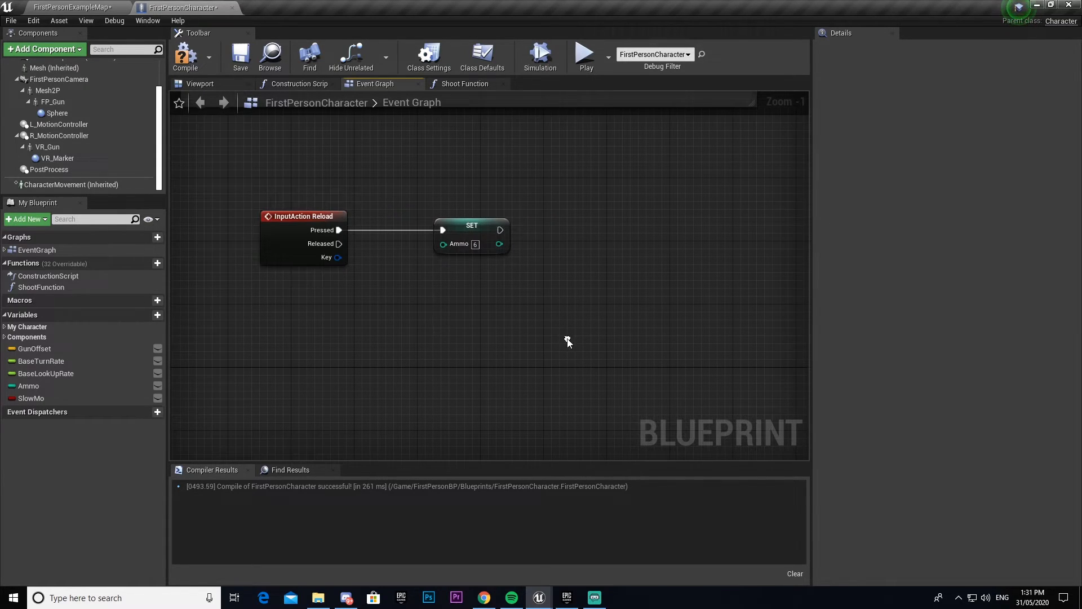
drag(429, 302, 433, 301)
click(478, 85)
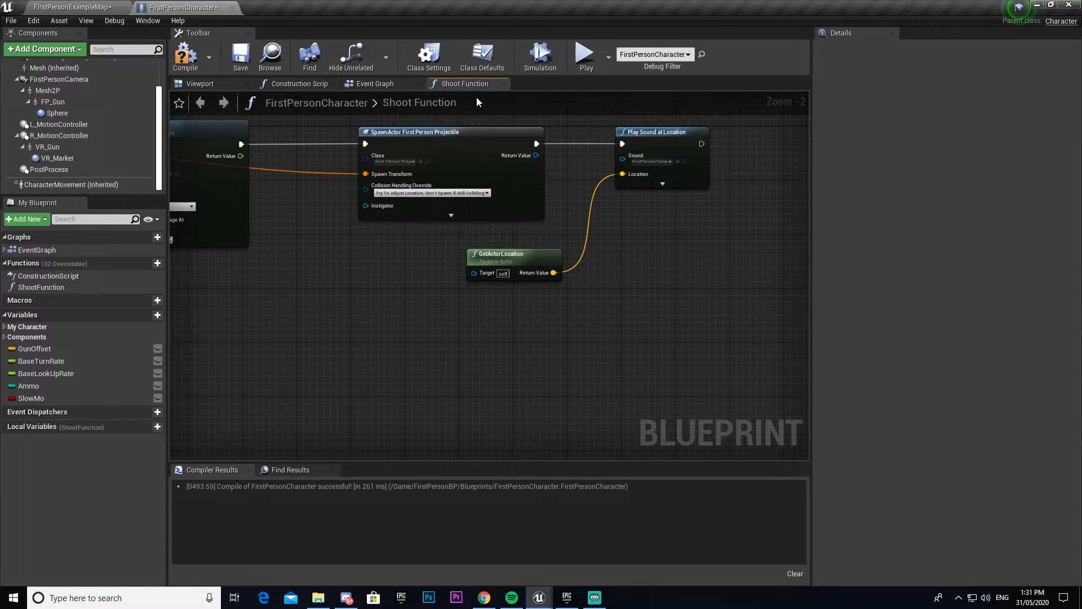
right_drag(625, 259, 588, 317)
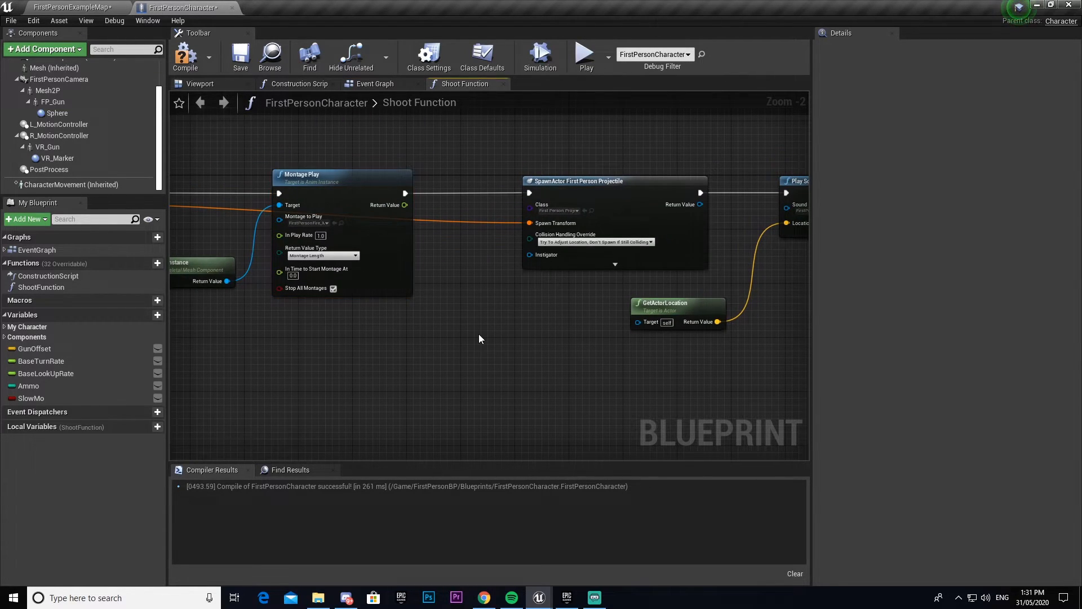
click(374, 83)
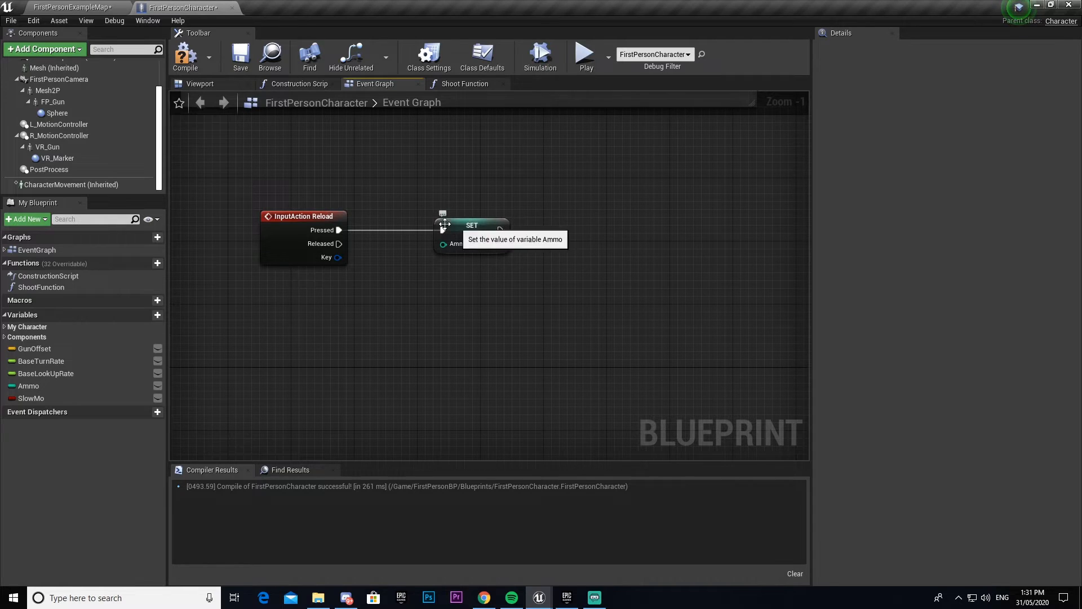
click(488, 228)
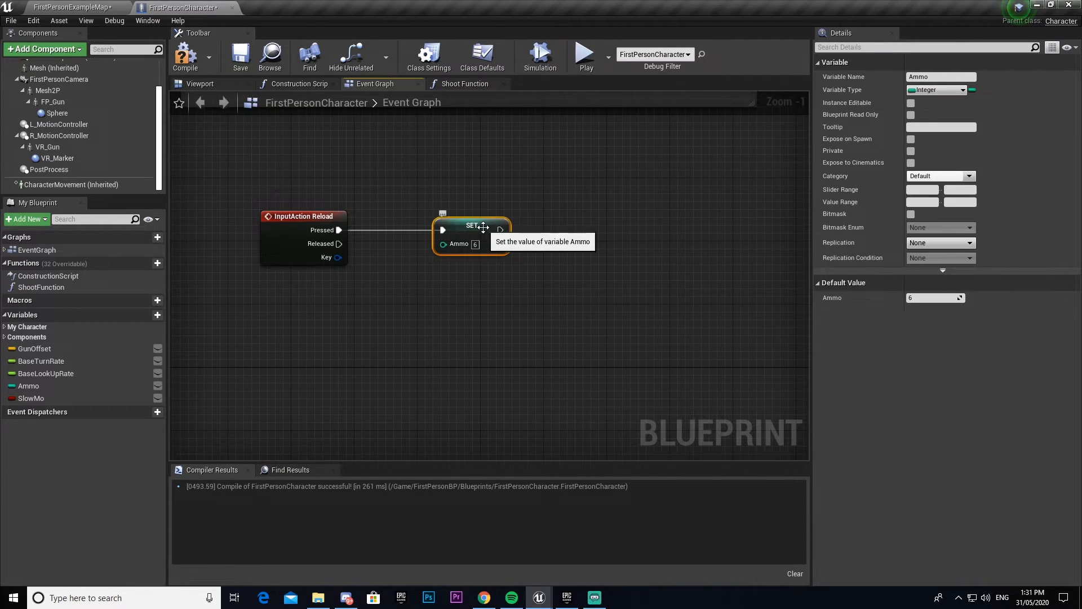
click(530, 248)
scroll(526, 255, down, 2)
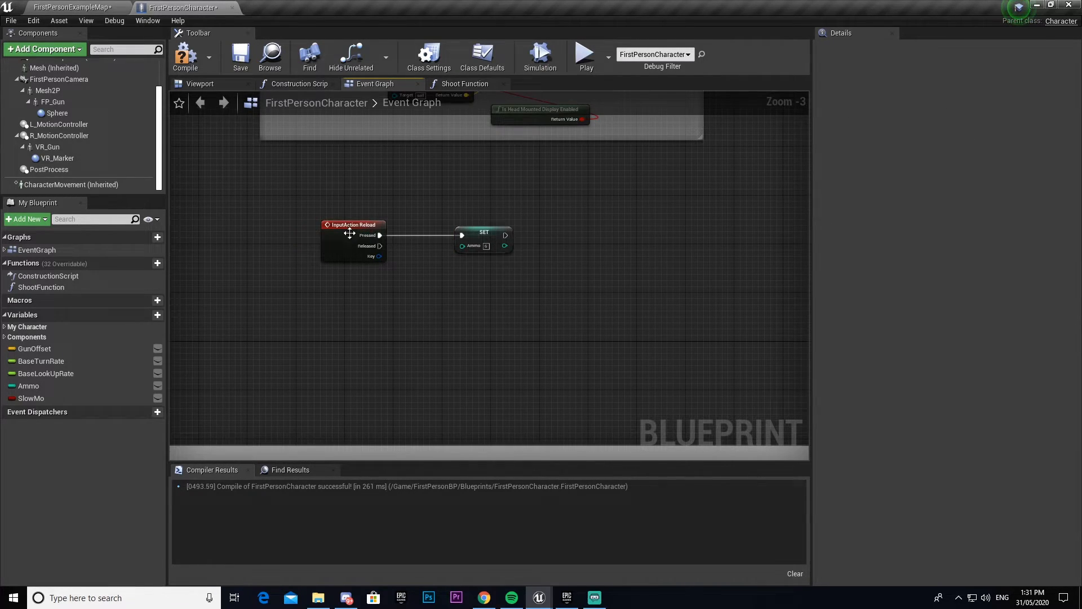
Wrap the Reload event and SET nodes in a comment titled Reload.
drag(484, 233, 465, 233)
drag(285, 184, 515, 279)
text(c)
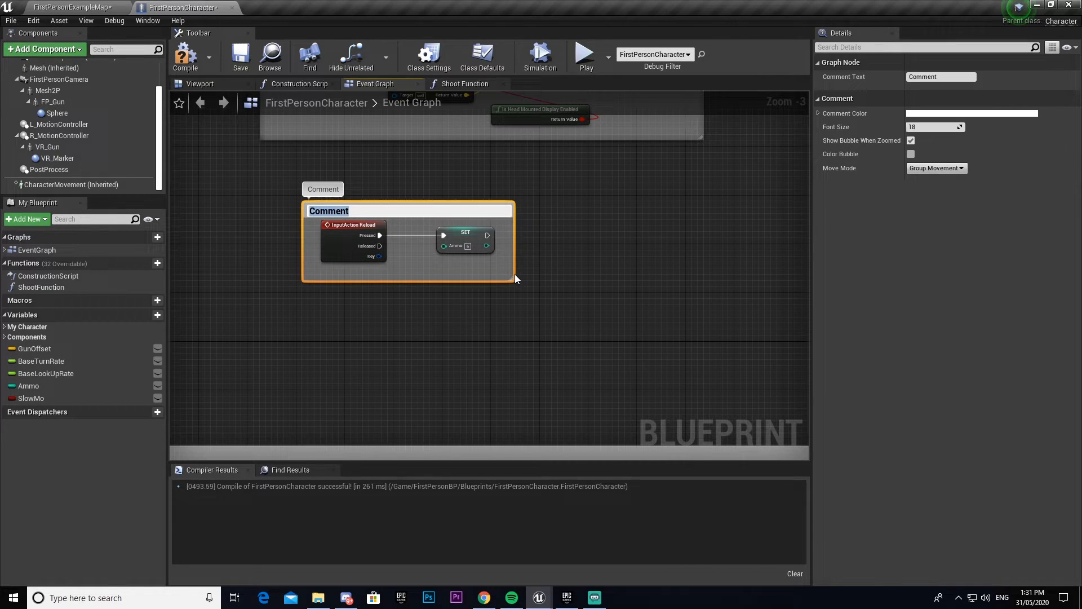
text(oad)
key(Return)
mouse_move(402, 344)
right_down()
mouse_move(453, 316)
mouse_move(459, 266)
right_up()
Add an InputAction SlowMo event whose Pressed output feeds a Branch on the Slow Mo variable.
right_click(459, 274)
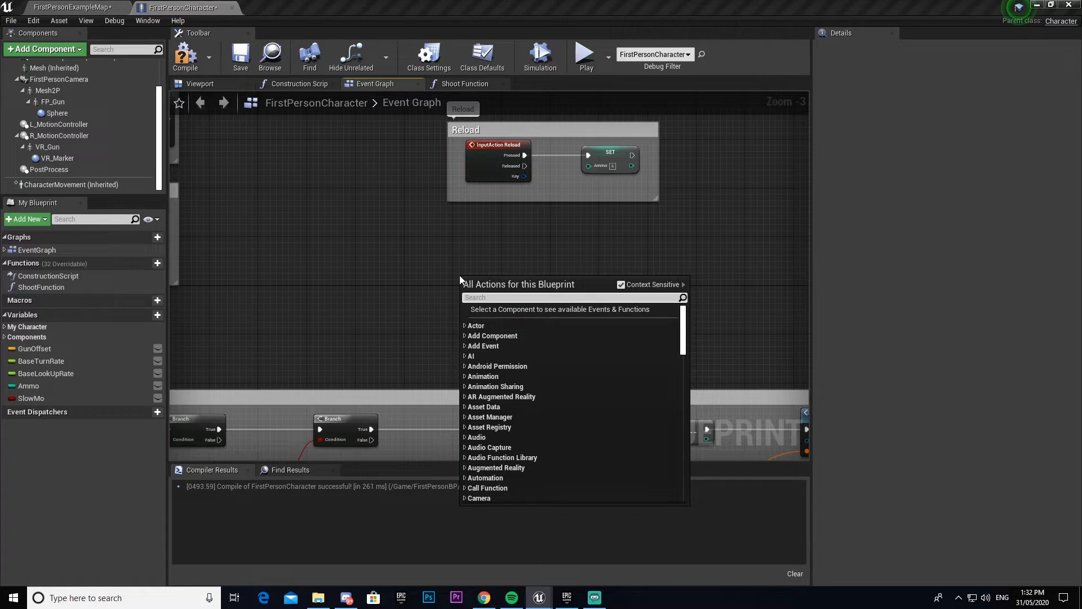
text(slow)
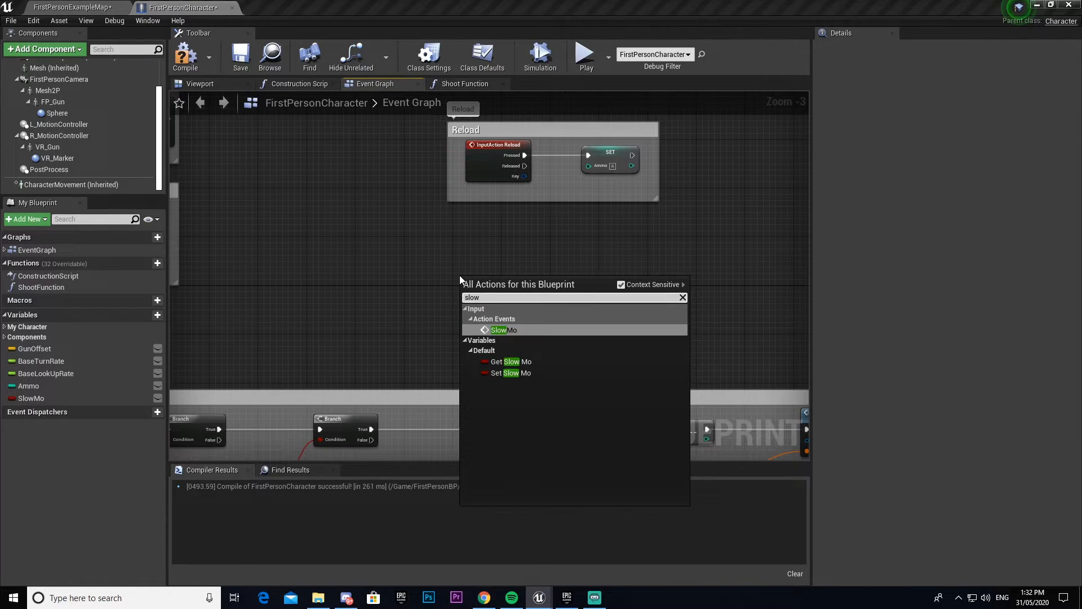
key(Return)
mouse_move(513, 279)
mouse_down()
mouse_move(495, 254)
mouse_move(586, 268)
mouse_up()
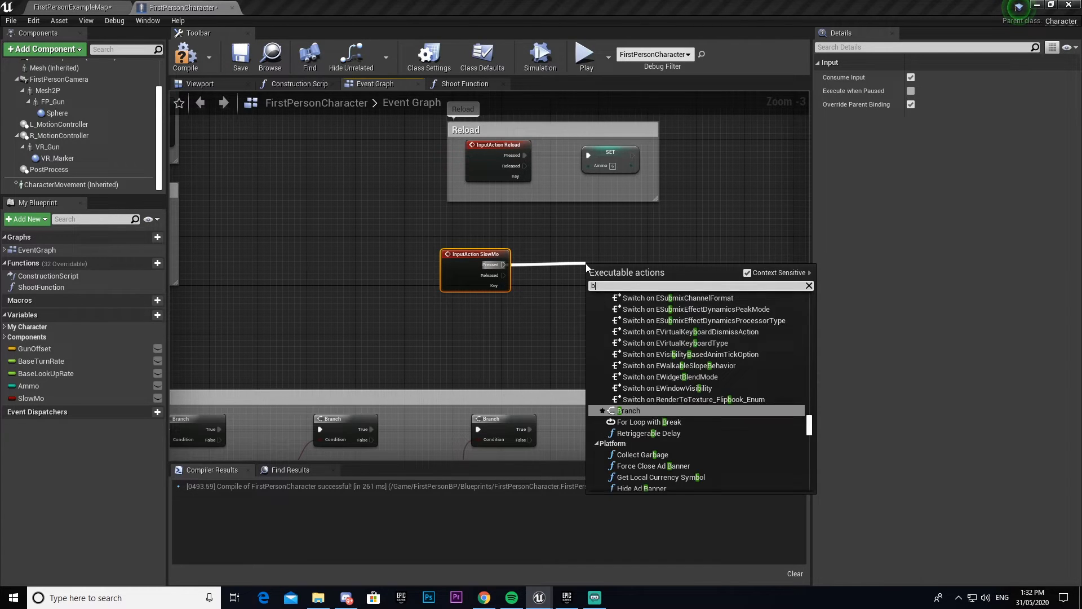
text(branch)
key(Return)
drag(624, 265, 594, 253)
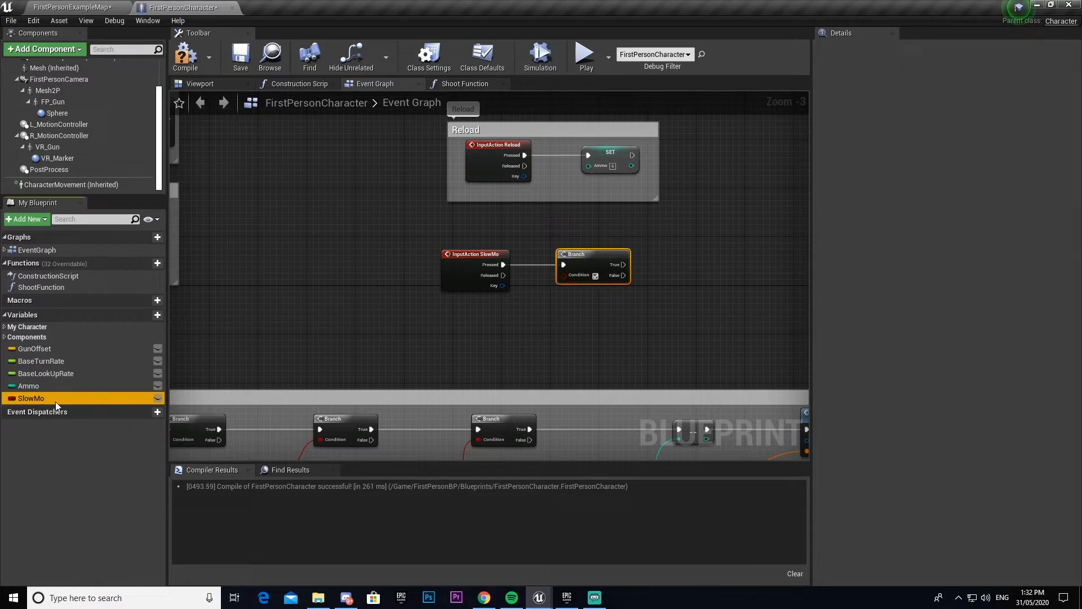
ctrl+drag(55, 401, 541, 280)
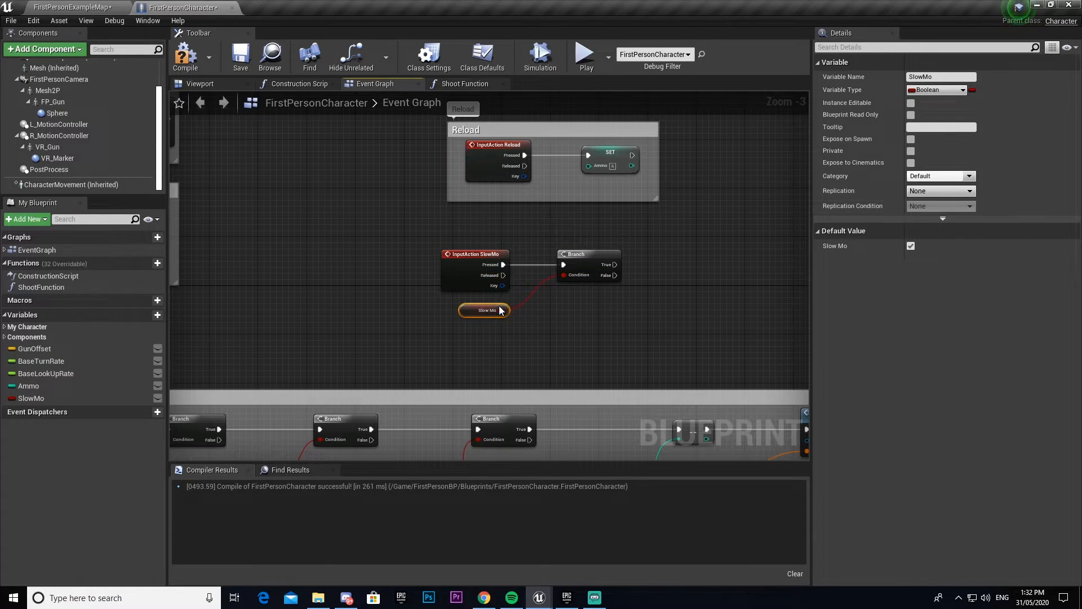
click(636, 306)
scroll(564, 290, up, 2)
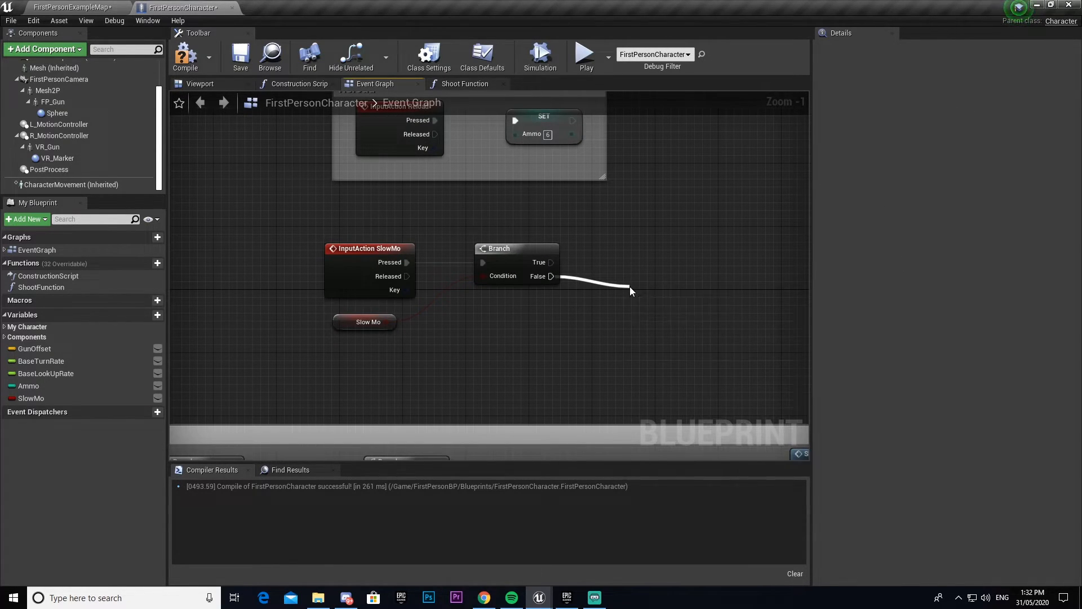
From the Branch's False path set Slow Mo to true, then Set Global Time Dilation to 0.2.
drag(617, 284, 631, 287)
text(set)
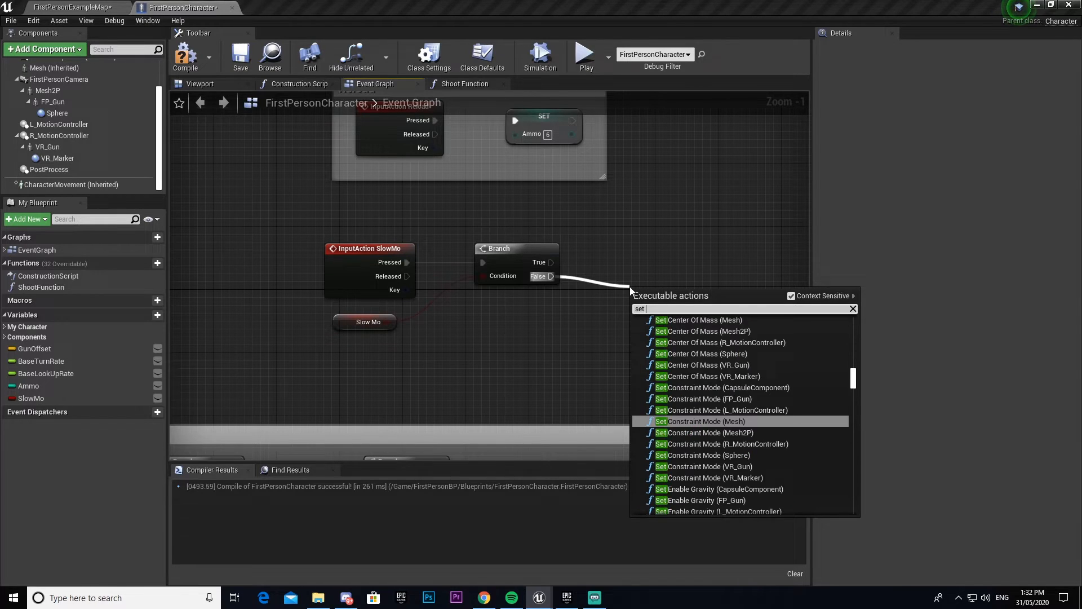
text( slowmo)
key(Return)
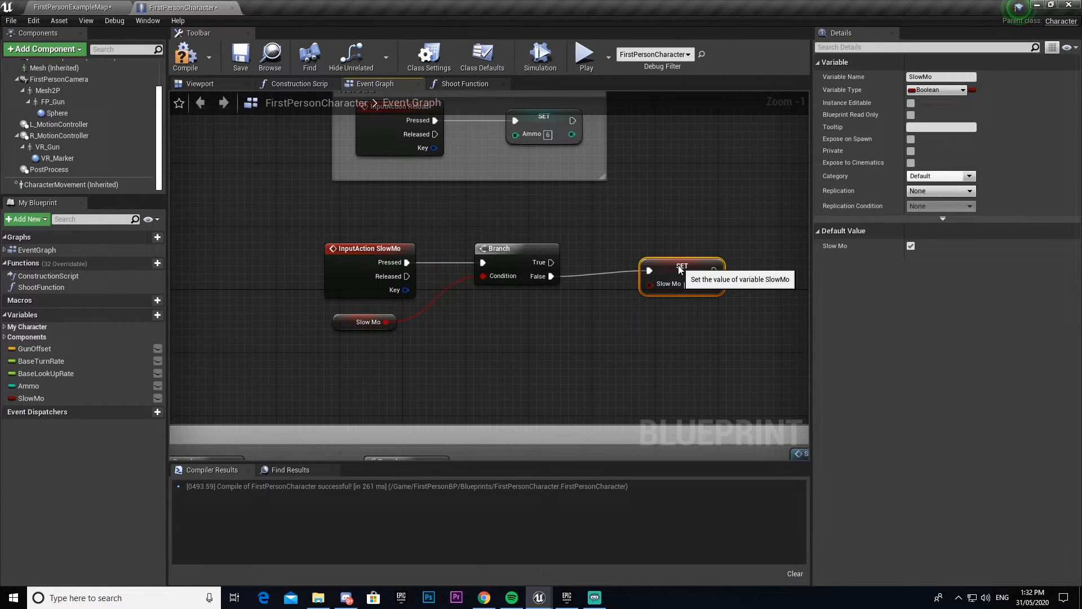
click(679, 315)
mouse_move(724, 324)
right_down()
mouse_move(496, 306)
mouse_move(479, 288)
right_up()
drag(464, 261, 518, 258)
text(se)
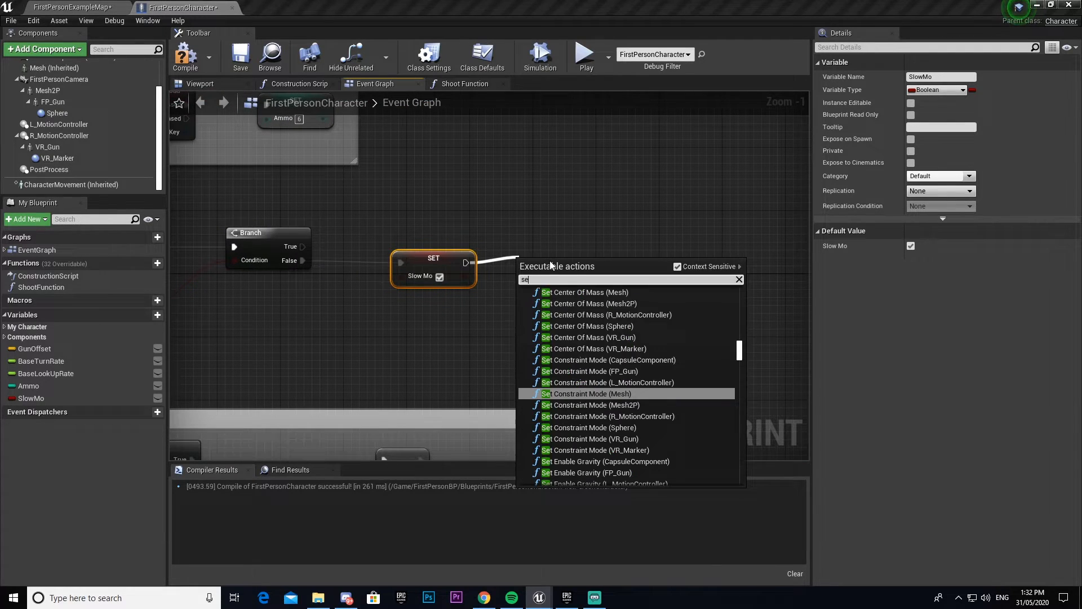
text(t global)
key(Return)
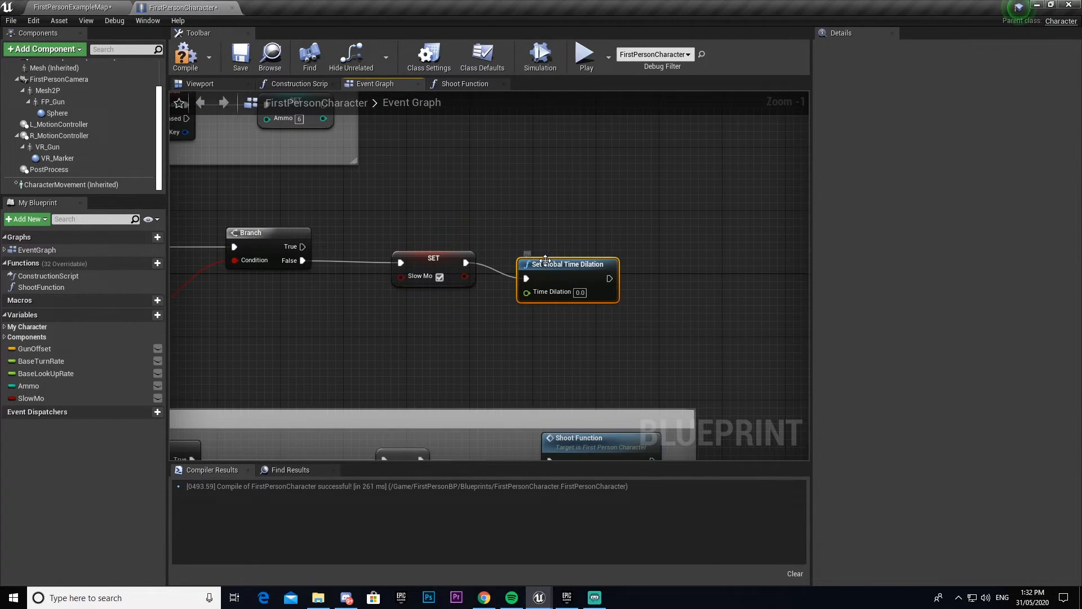
mouse_move(583, 292)
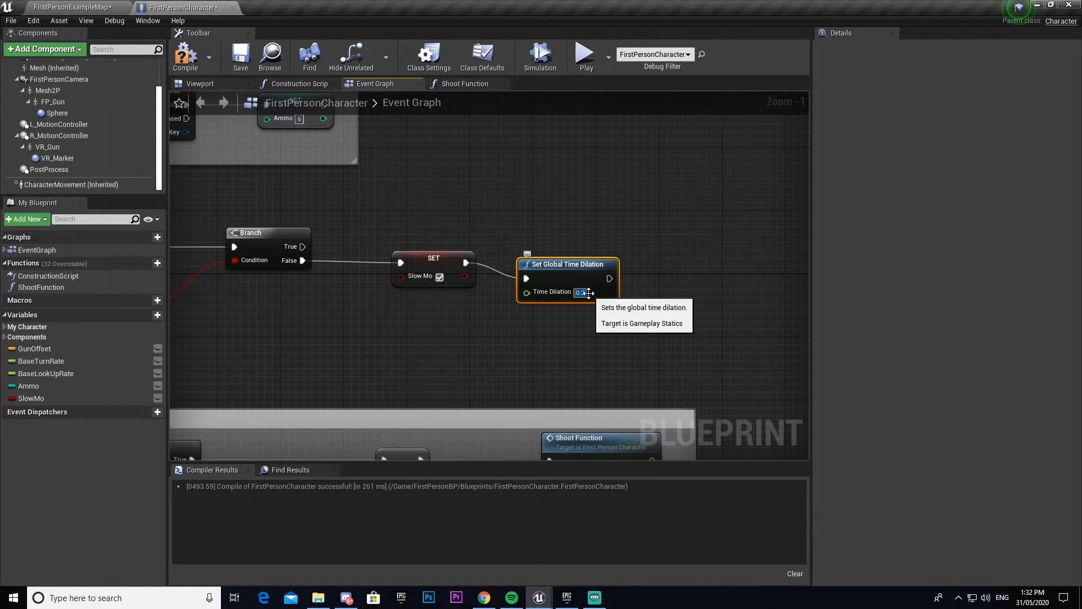
drag(595, 261, 595, 245)
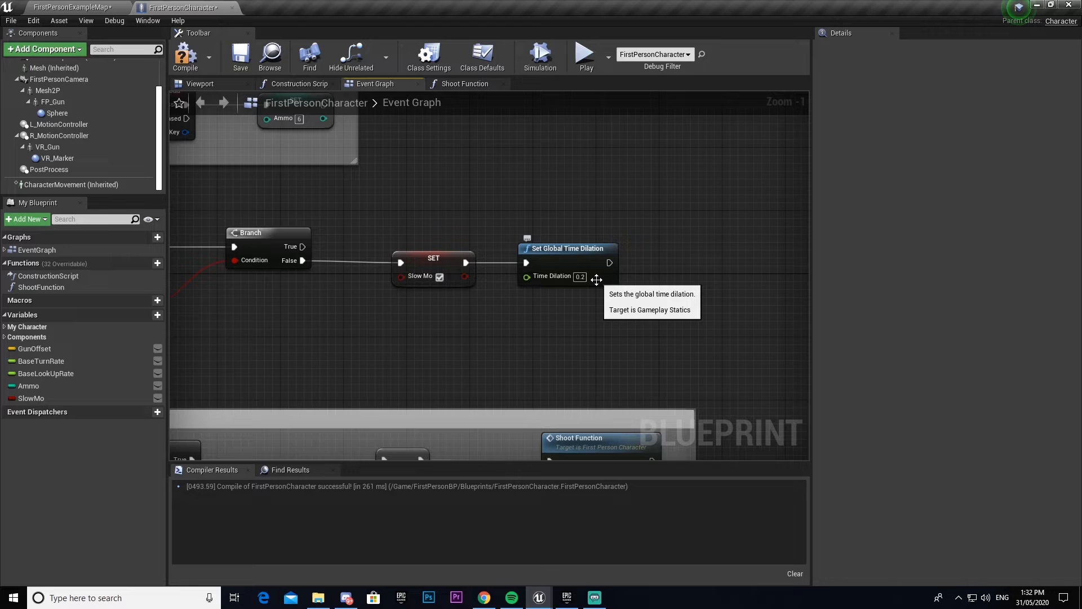
right_drag(579, 236, 427, 231)
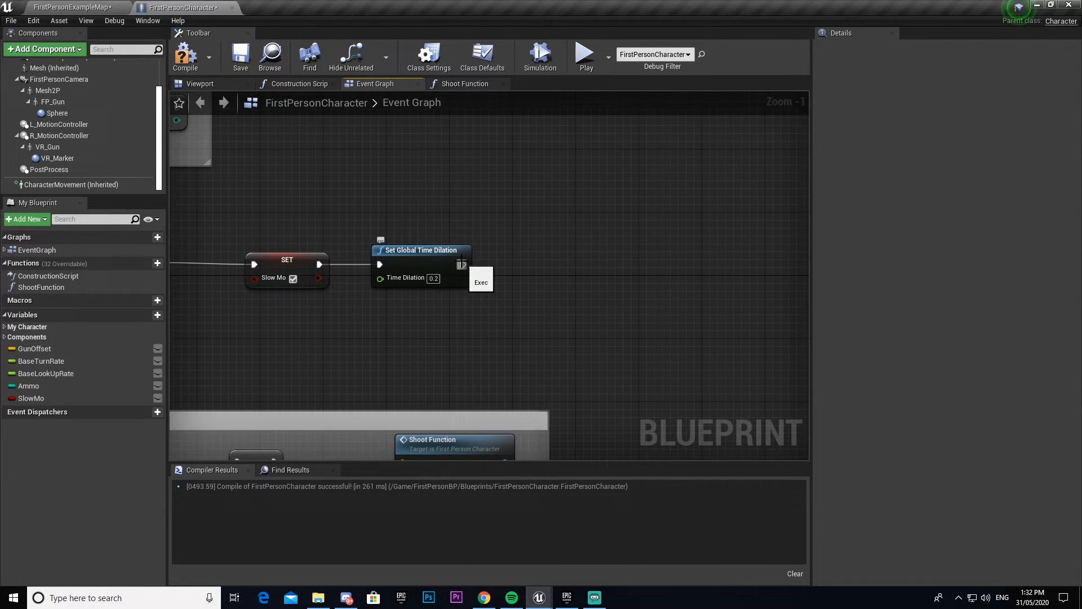
Delete the PostProcess component and add a fresh Post Process component named PostProcess.
click(97, 171)
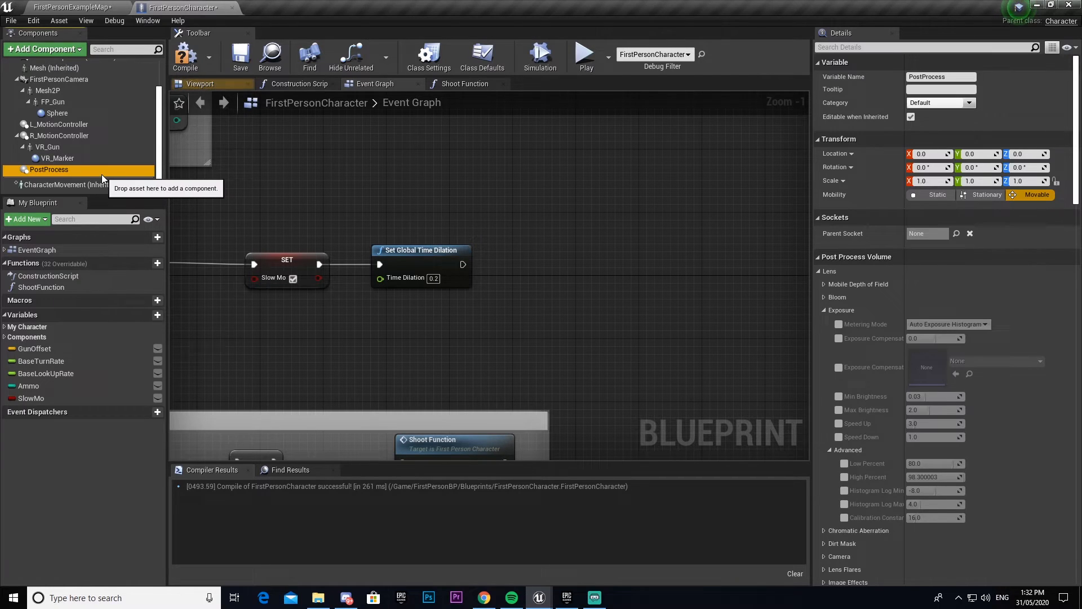
key(Delete)
click(66, 52)
text(post)
key(Return)
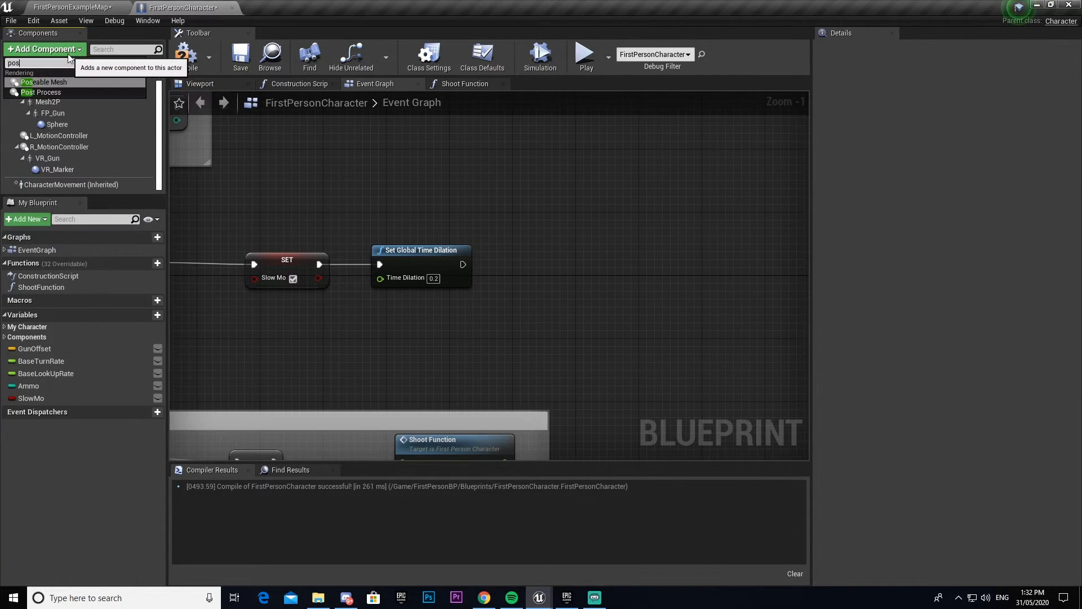
click(84, 179)
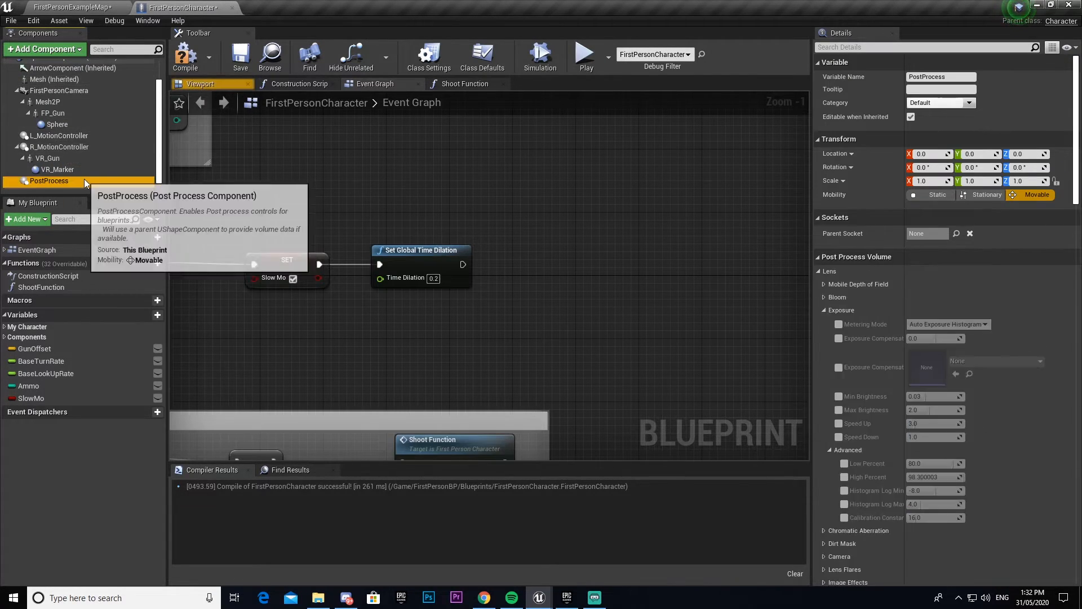
Override the white balance temperature to 15000 under Color Grading and compile the Blueprint.
click(825, 309)
click(819, 272)
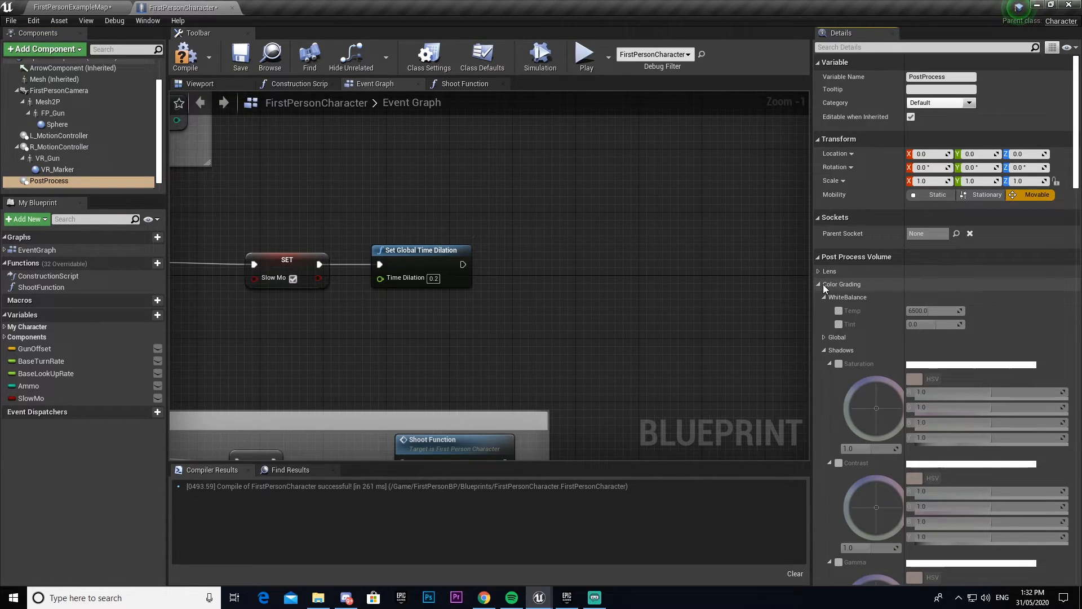
click(839, 310)
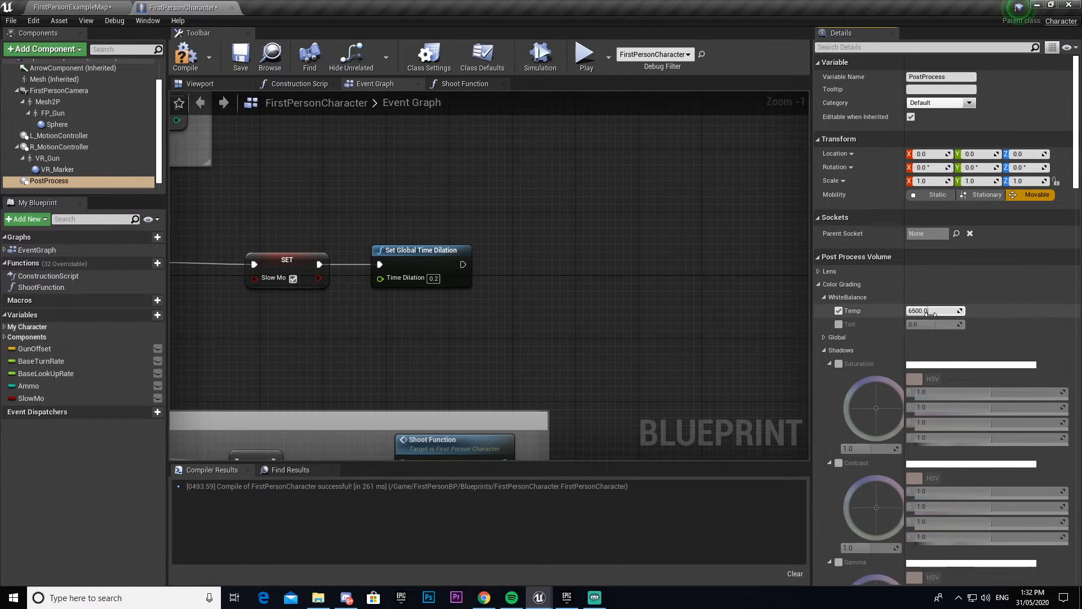
drag(932, 312, 923, 312)
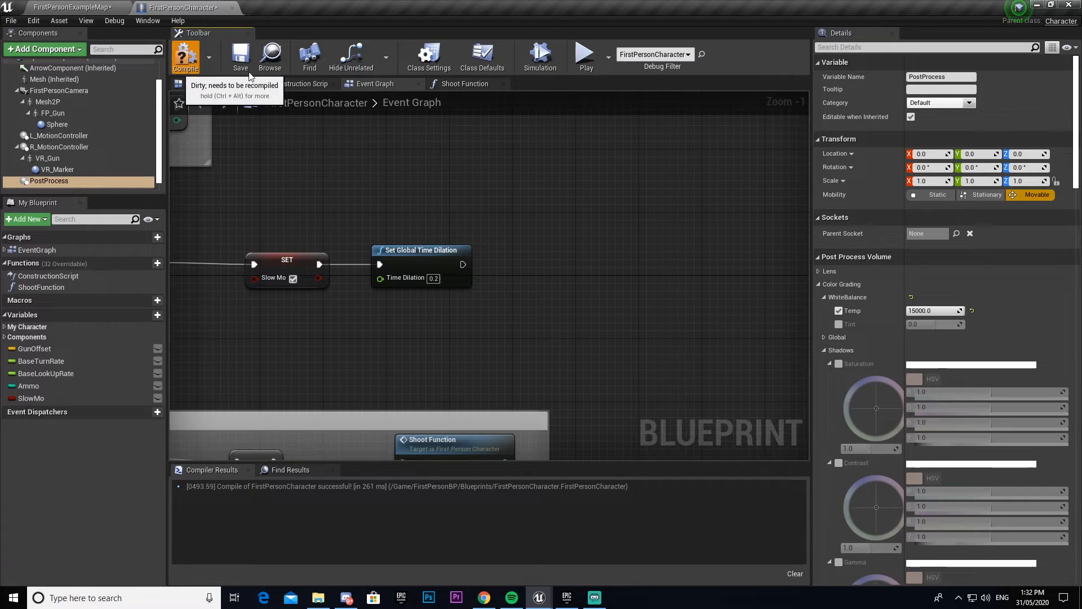
click(186, 56)
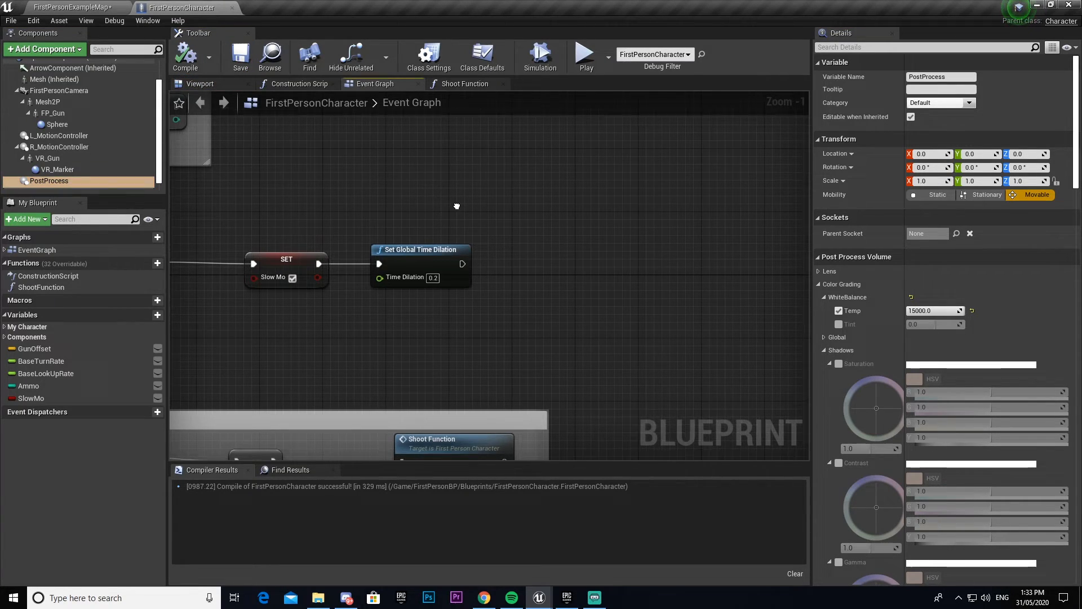
After the time dilation node, add Set Enabled on the PostProcess getter with Enabled ticked.
mouse_move(73, 182)
mouse_down()
mouse_move(416, 328)
mouse_move(525, 270)
mouse_up()
text(set)
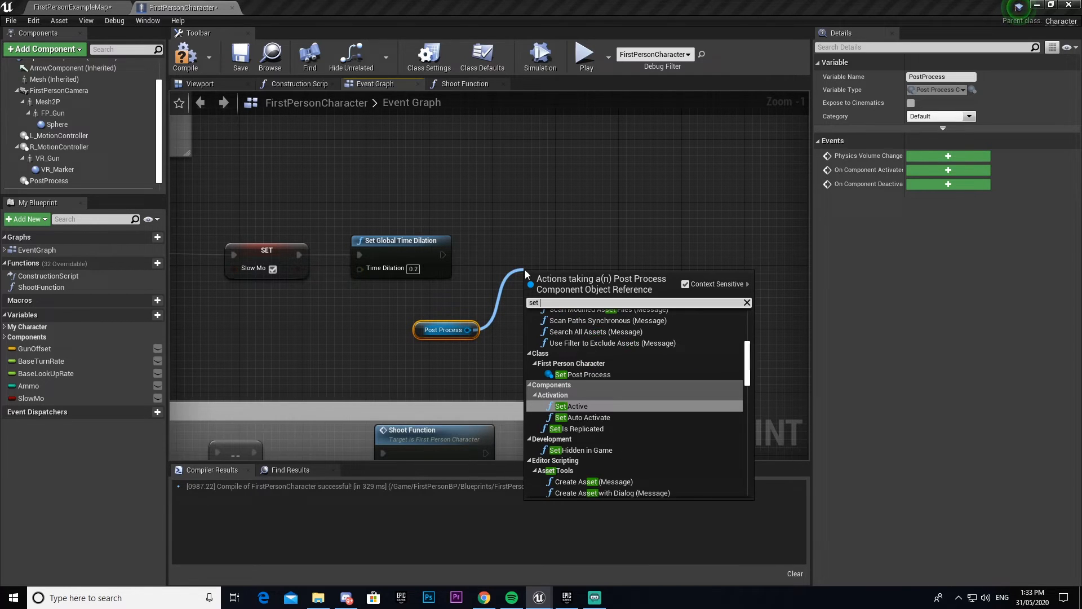
text( enab)
key(Down)
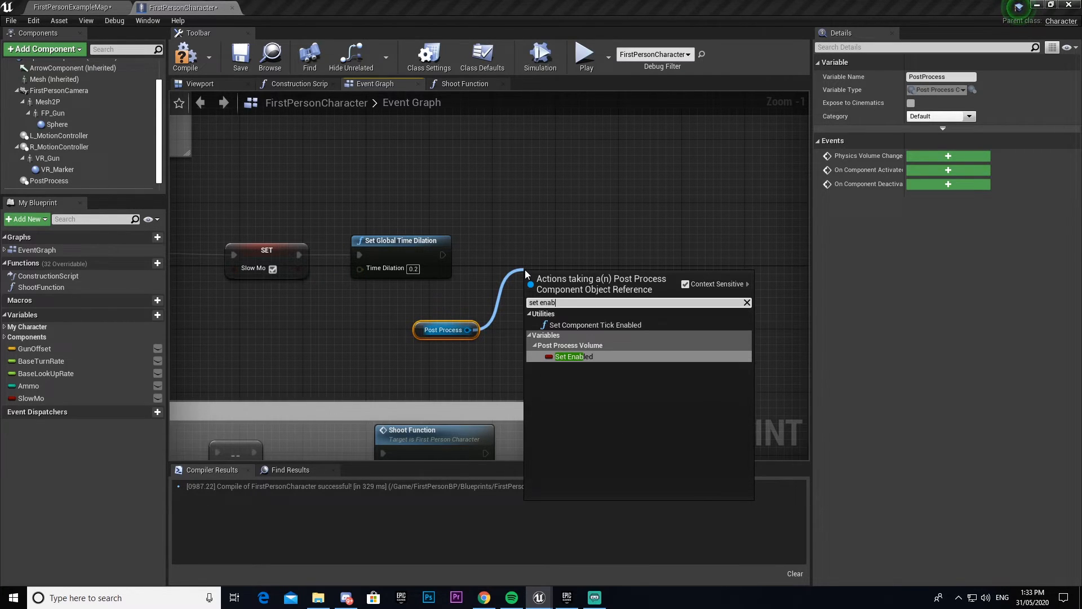
key(Return)
drag(532, 277, 442, 258)
drag(562, 267, 563, 243)
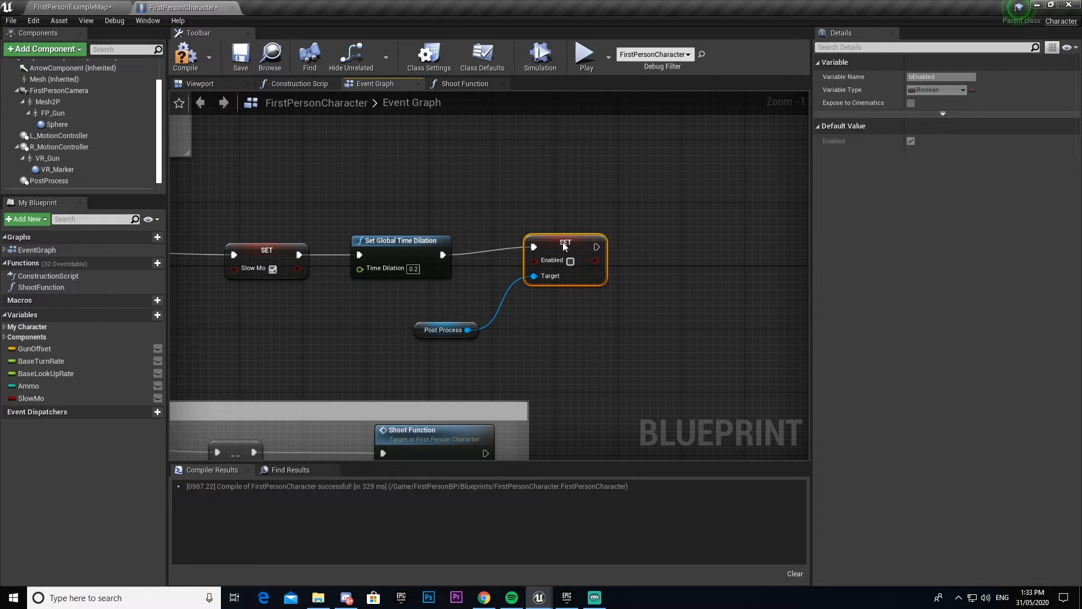
click(570, 269)
click(464, 327)
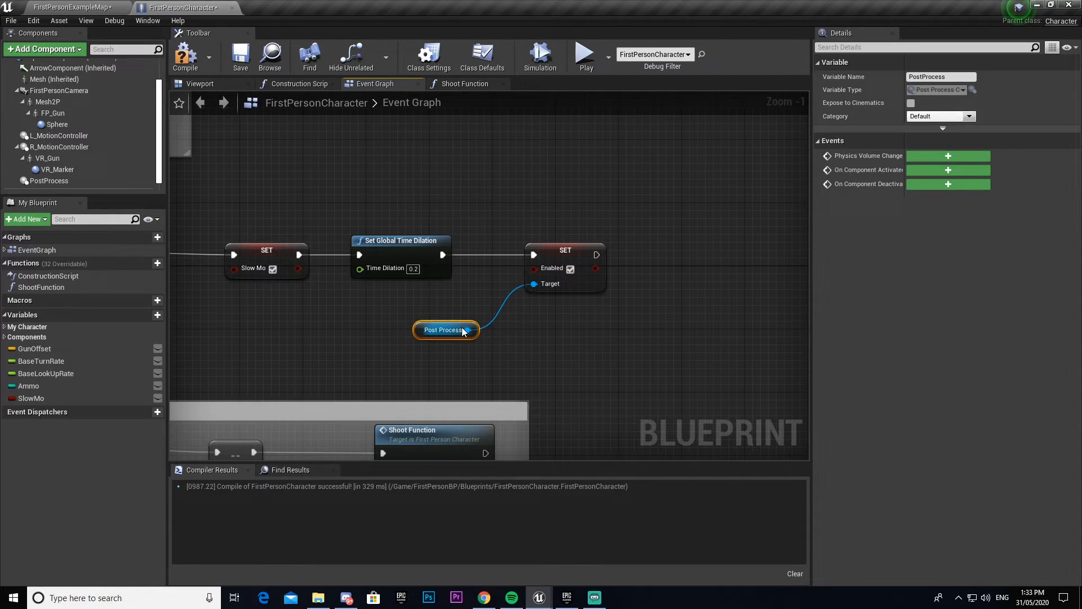
drag(462, 328, 462, 312)
click(359, 181)
right_drag(359, 181, 620, 215)
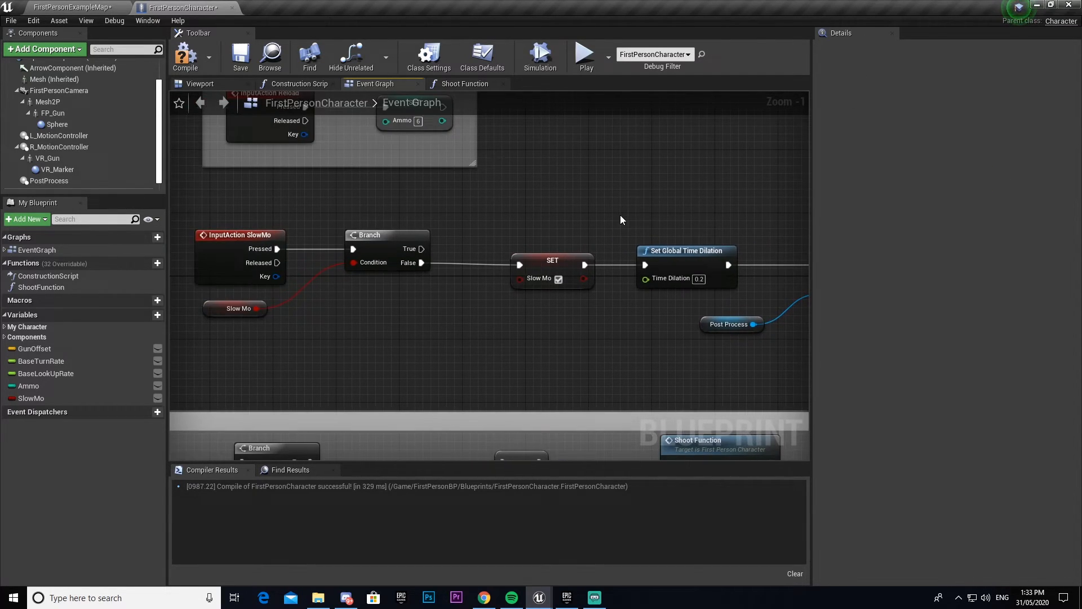
scroll(617, 212, down, 1)
scroll(272, 204, down, 1)
Wrap the SlowMo chain in a comment titled SlowMo, compile, and briefly play the level.
drag(207, 195, 673, 311)
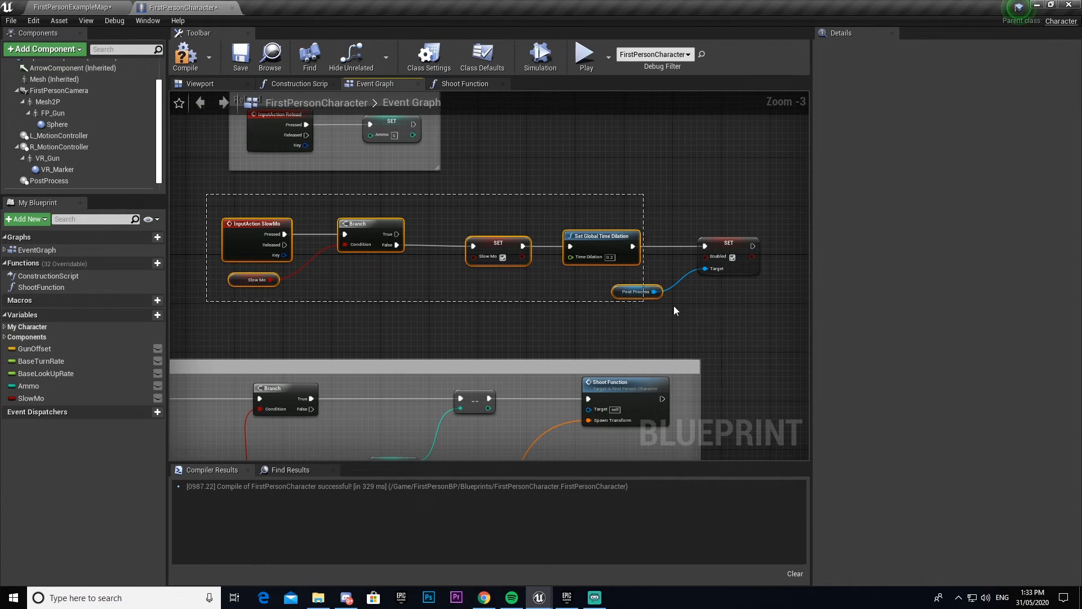
drag(765, 325, 766, 324)
key(c)
text(SlowMo)
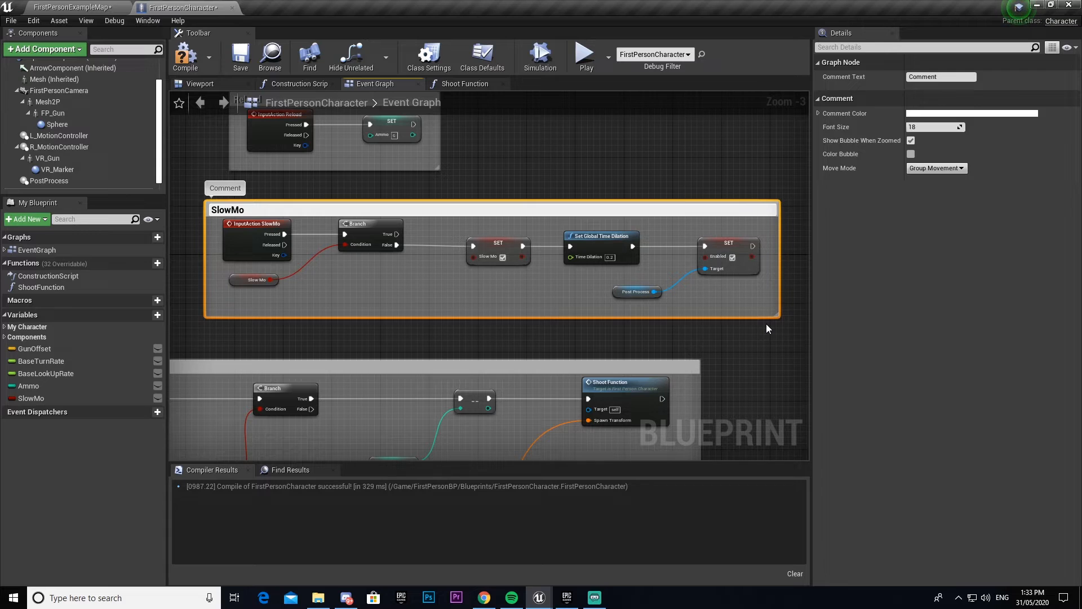
key(Return)
click(189, 52)
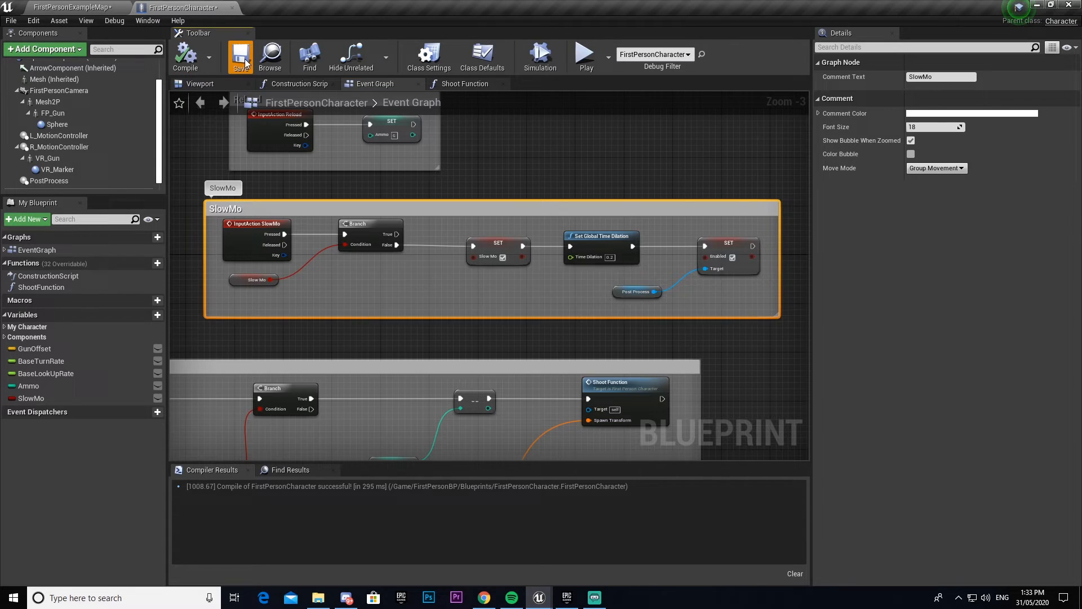
click(72, 7)
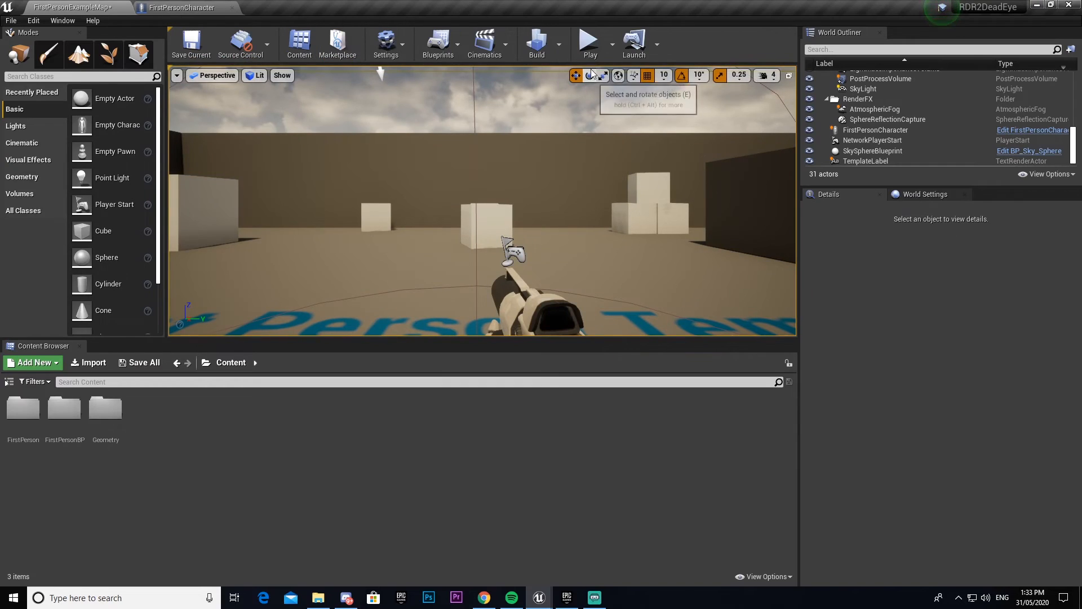
click(593, 53)
key(Escape)
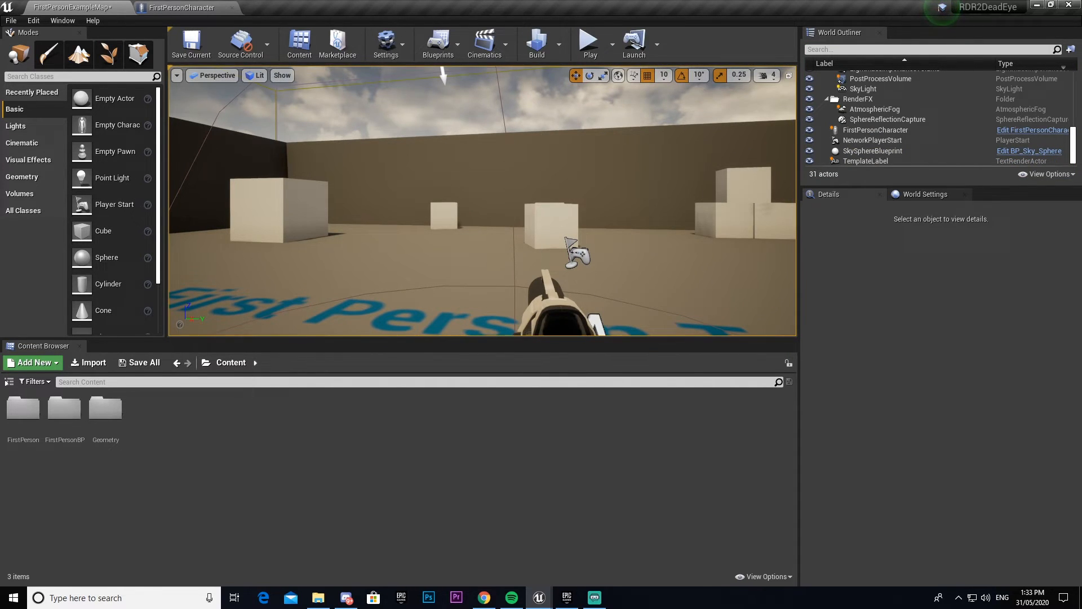
Uncheck Enabled on the PostProcess component so it starts disabled, then play the level.
click(182, 7)
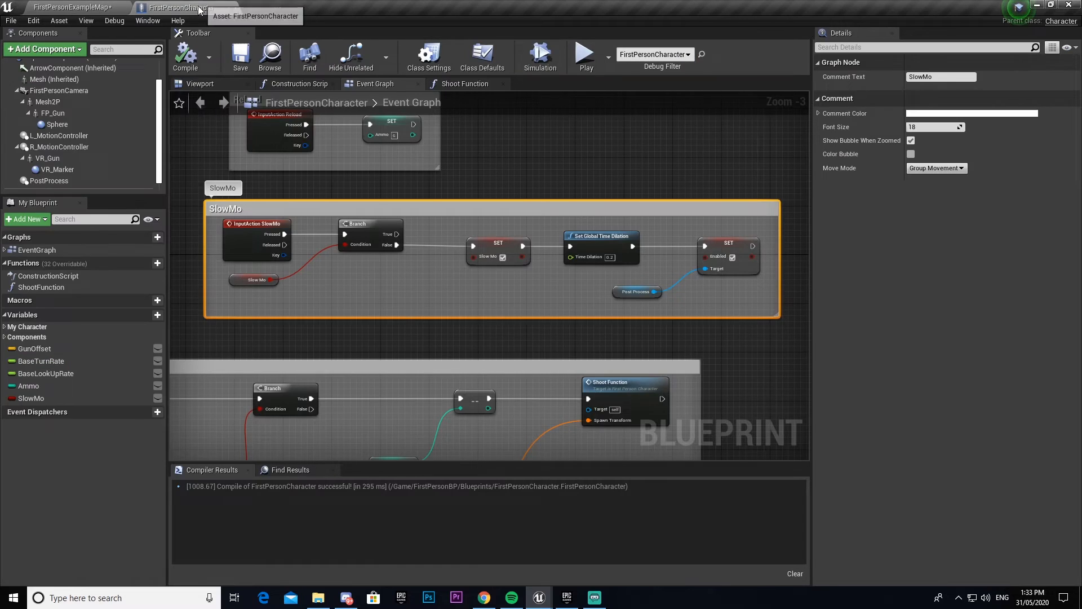
click(73, 170)
scroll(911, 306, down, 5)
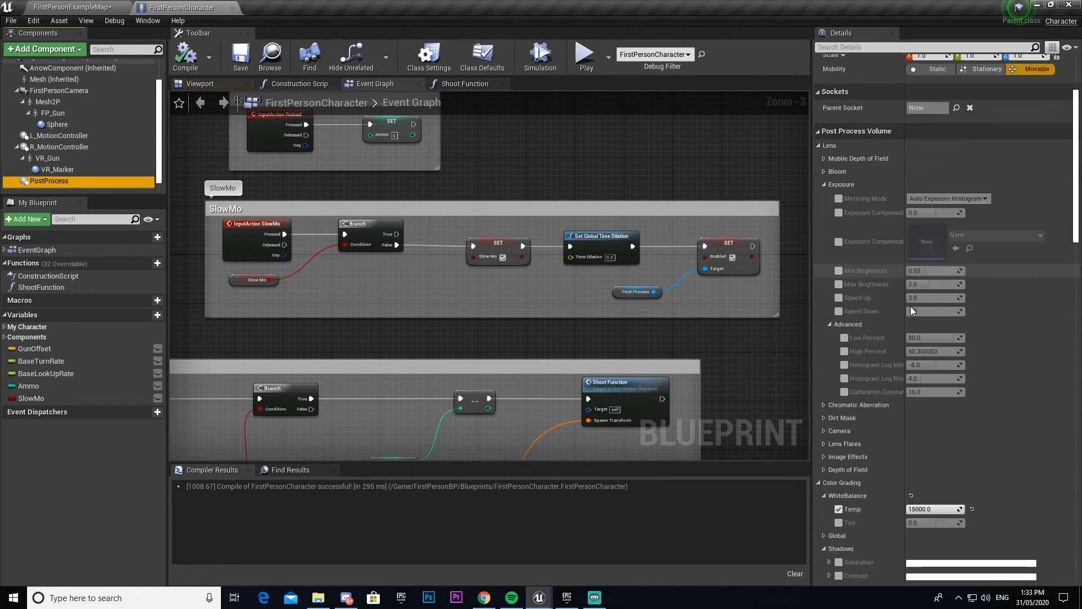
scroll(911, 306, down, 5)
scroll(856, 204, up, 10)
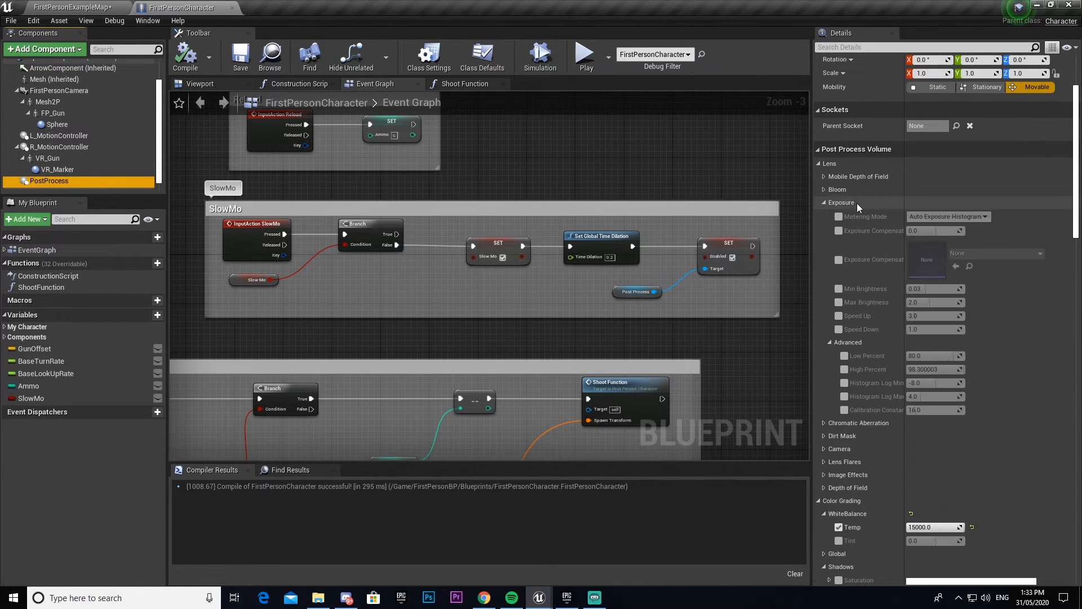
click(823, 165)
click(819, 177)
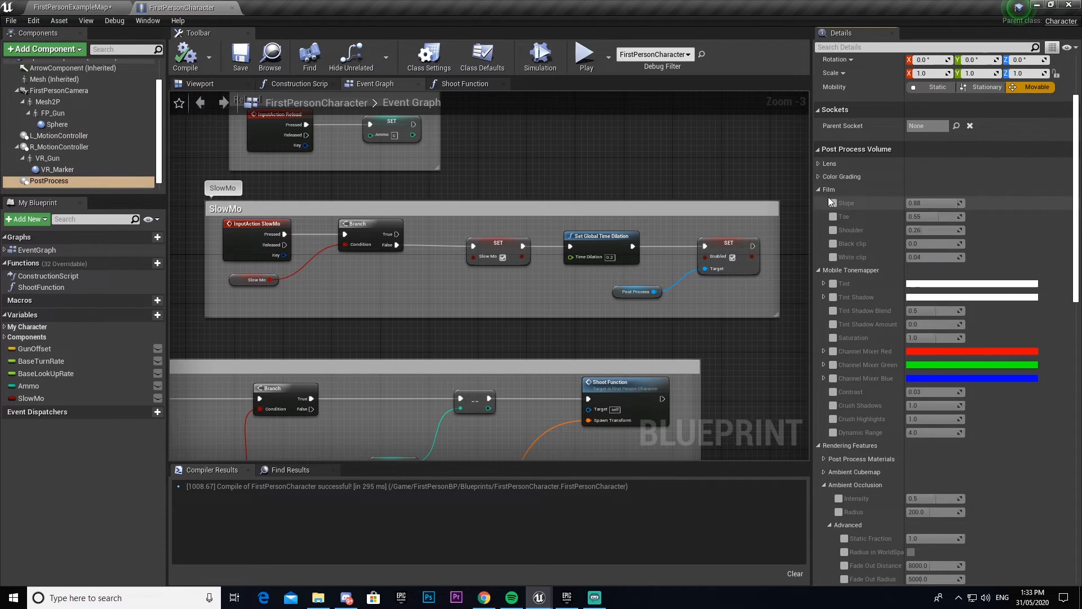
click(819, 202)
scroll(903, 299, down, 2)
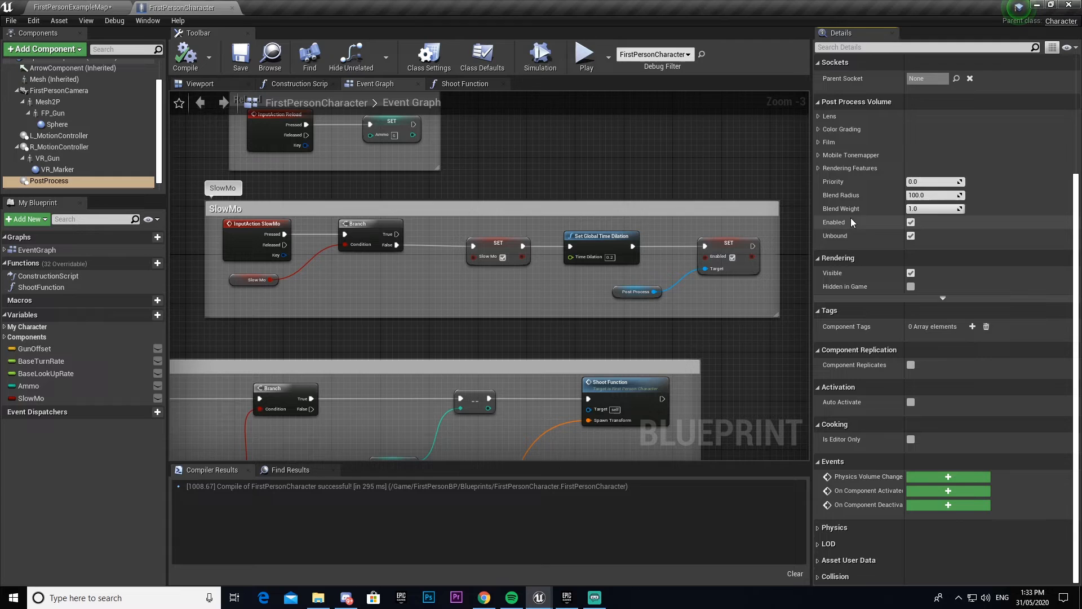
click(910, 222)
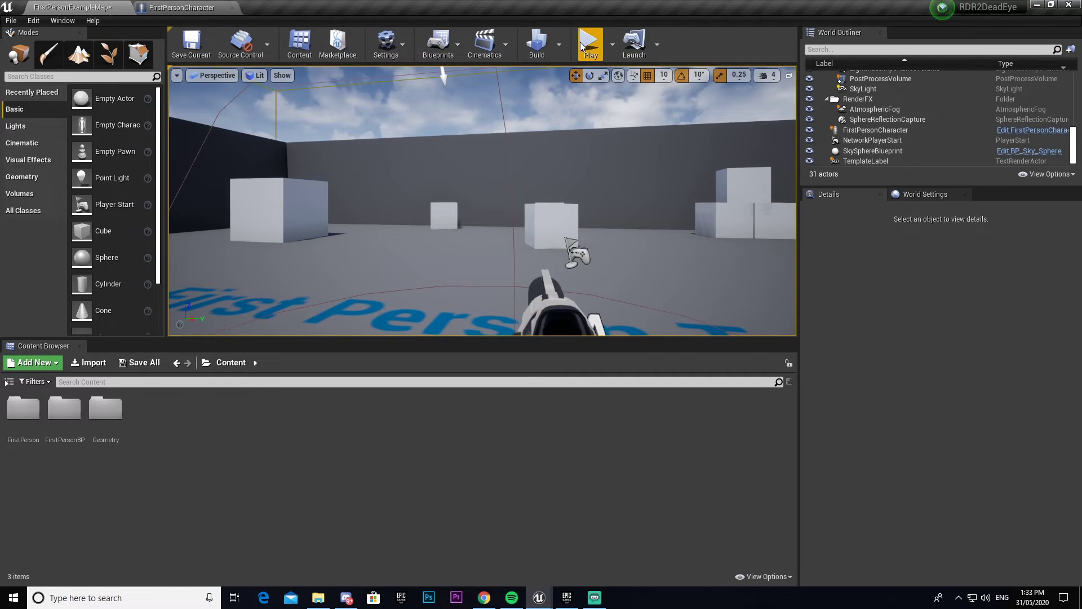
click(581, 44)
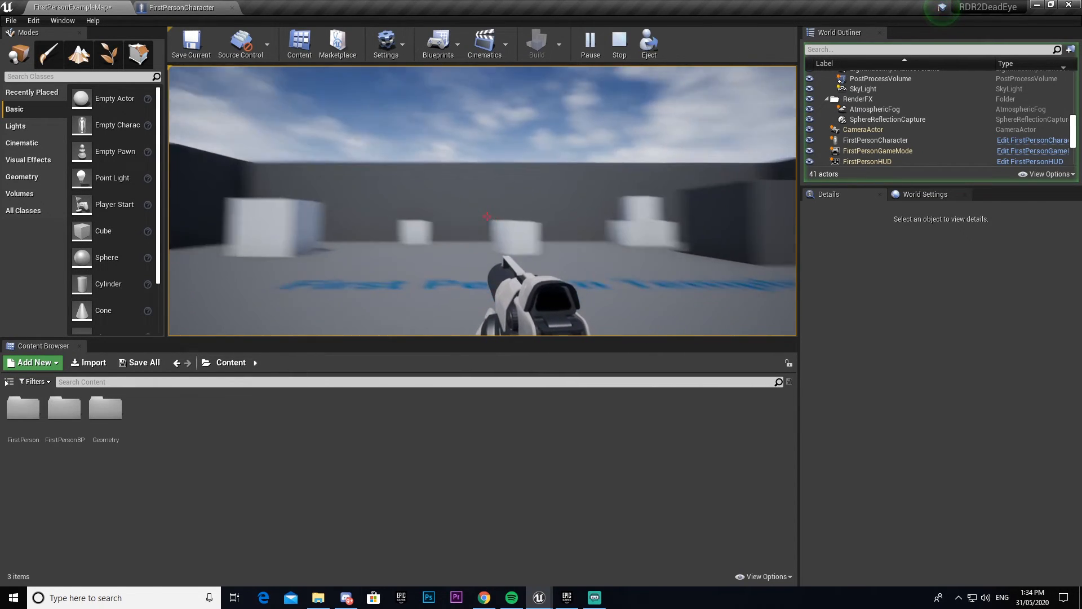
Fire several projectiles at the wall in game, then stop the play session.
click(487, 217)
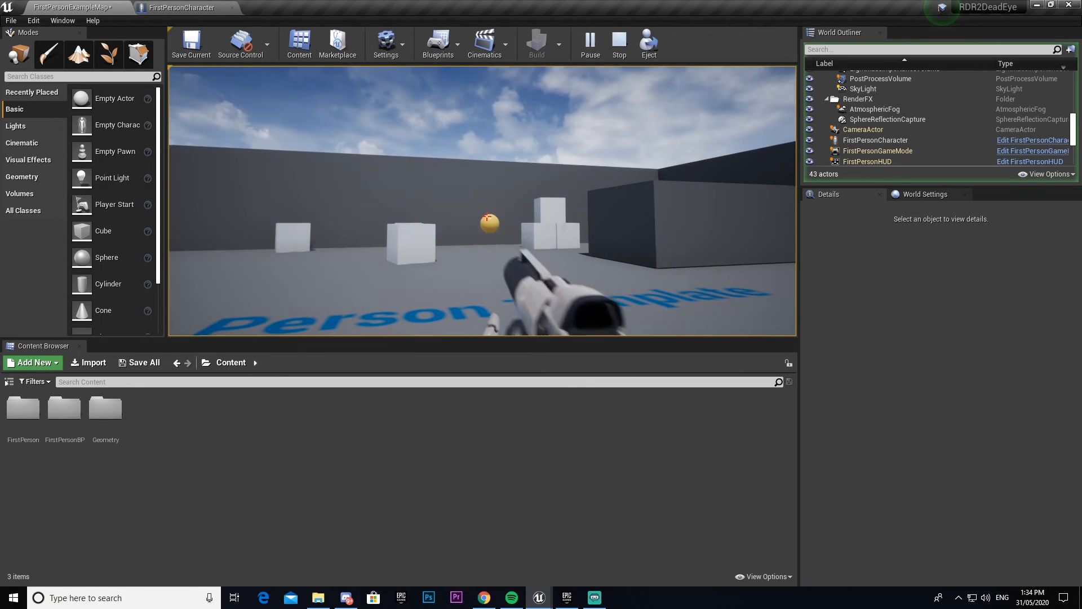
click(488, 216)
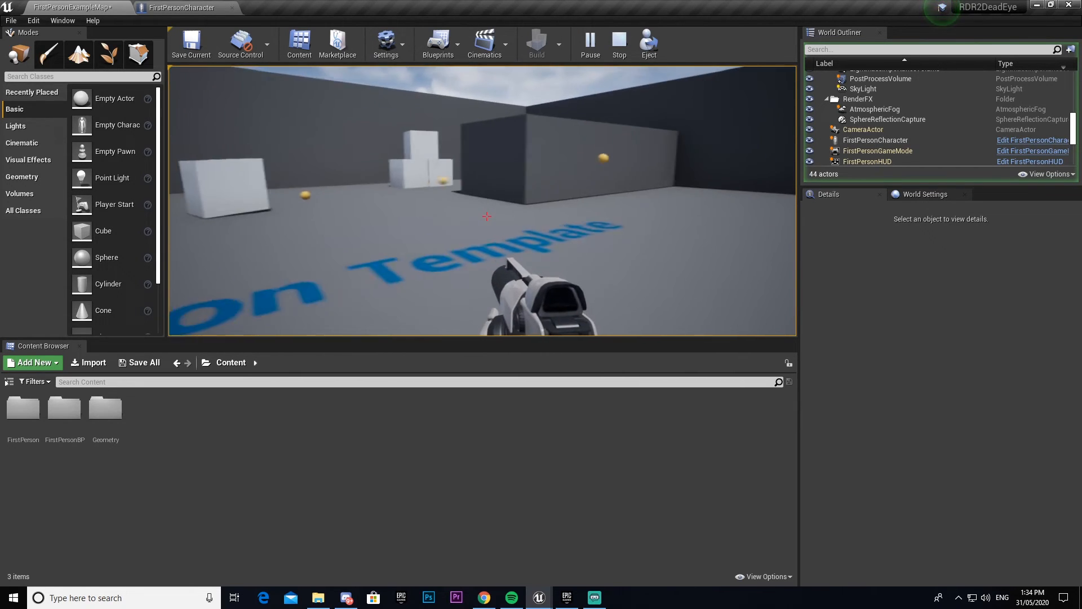
click(487, 216)
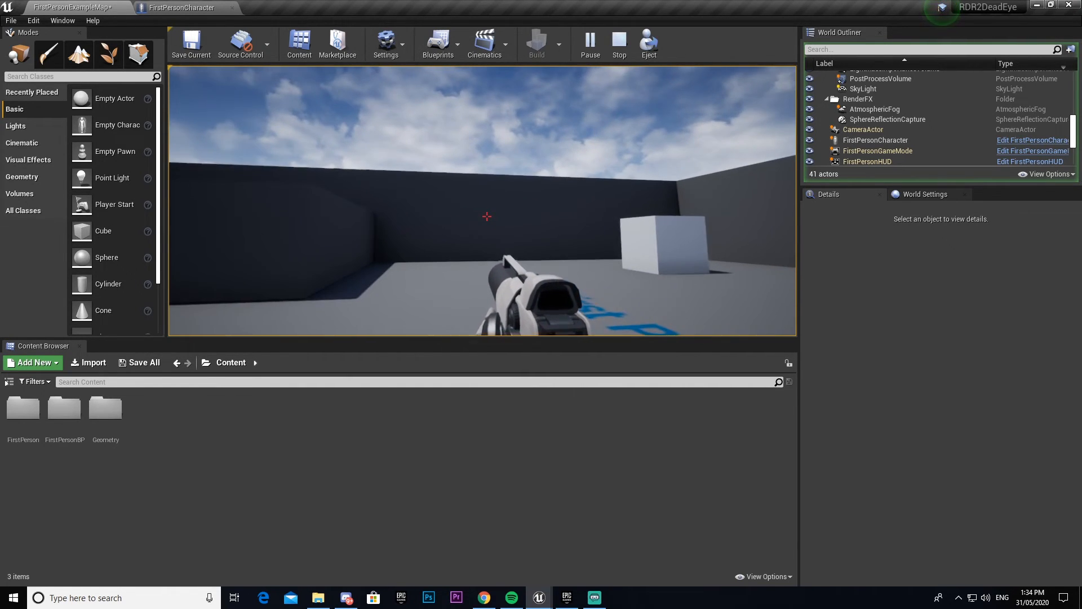
click(487, 216)
click(487, 217)
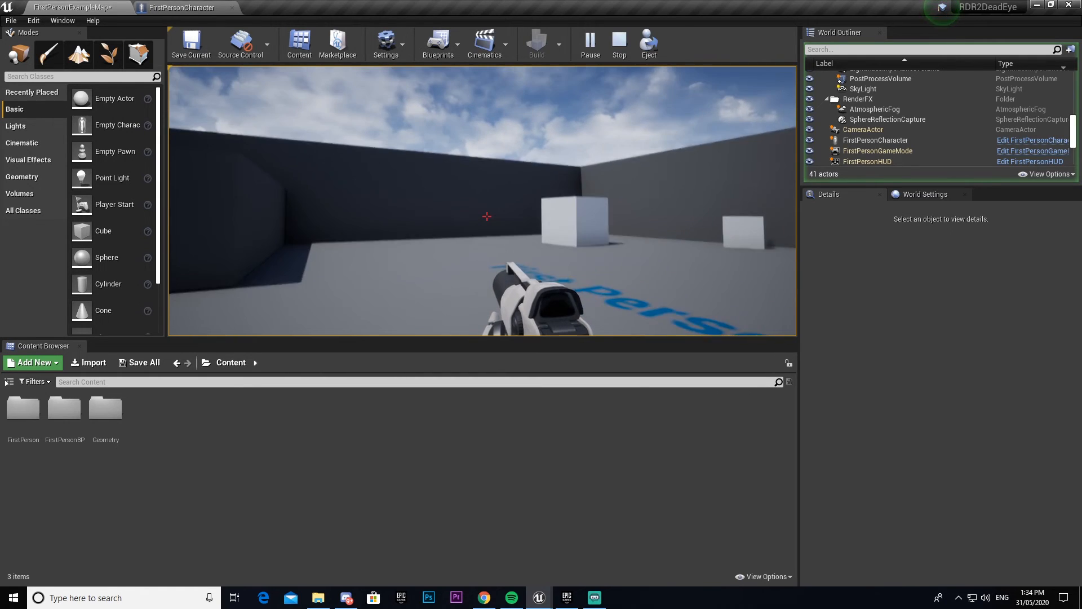
key(Escape)
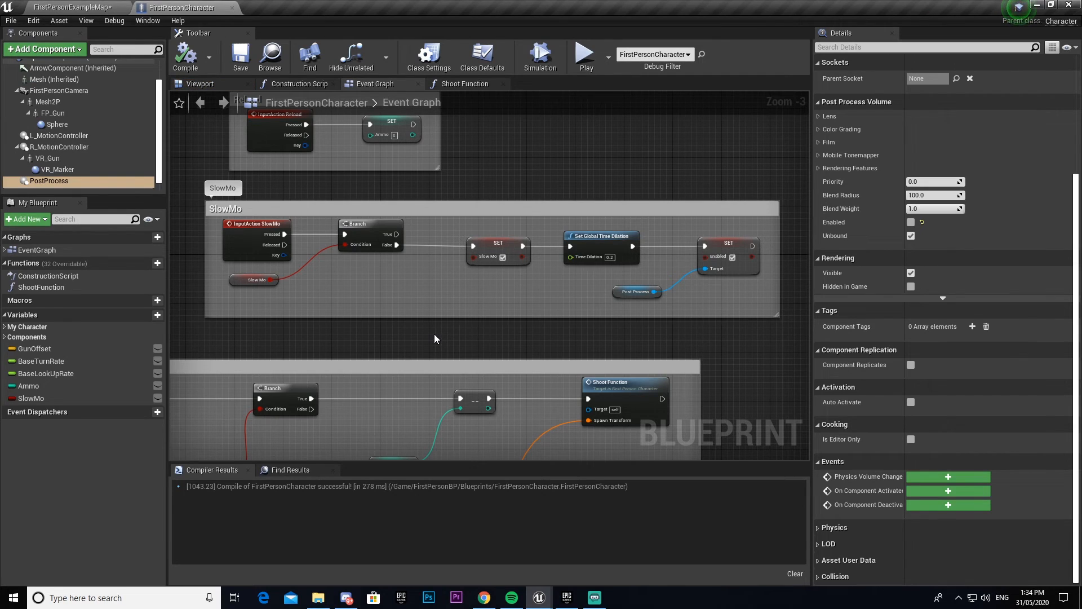
Inspect the SlowMo variable's default, compile and save the Blueprint, and play the level.
click(50, 397)
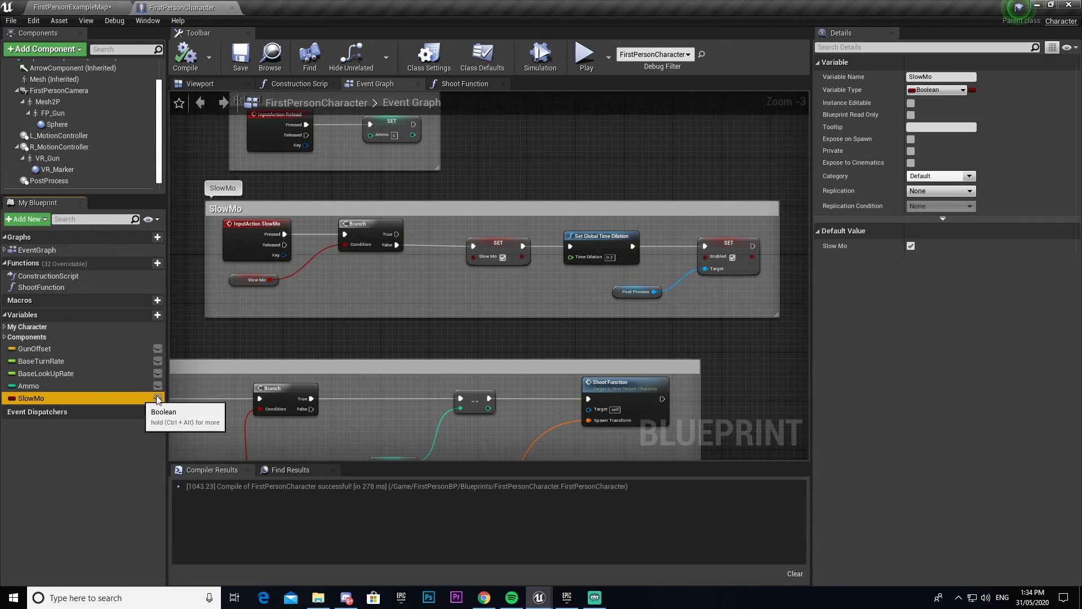
click(347, 338)
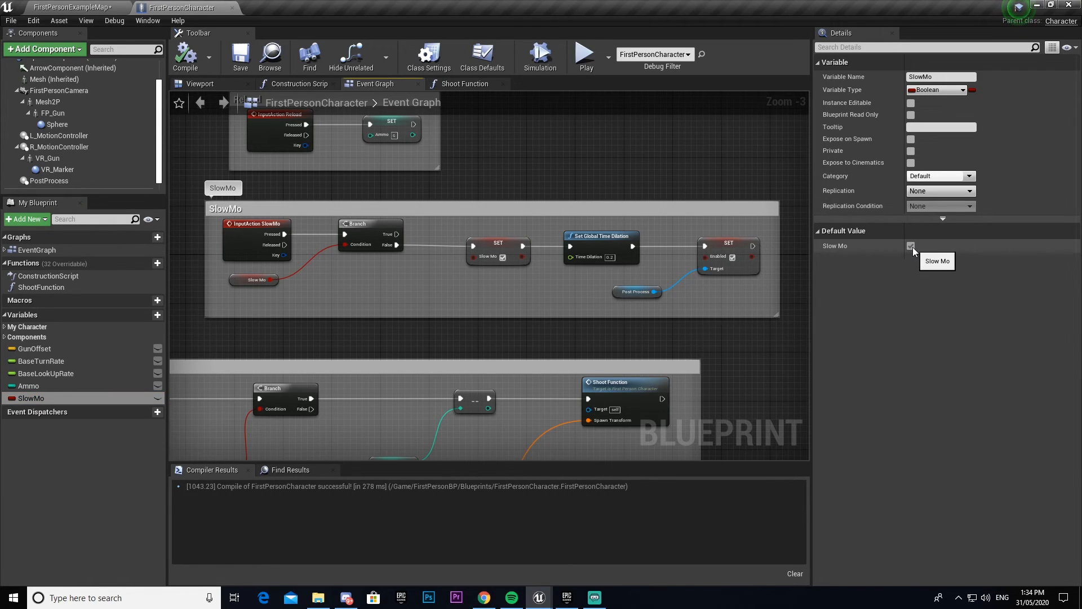
click(186, 55)
click(229, 59)
click(586, 55)
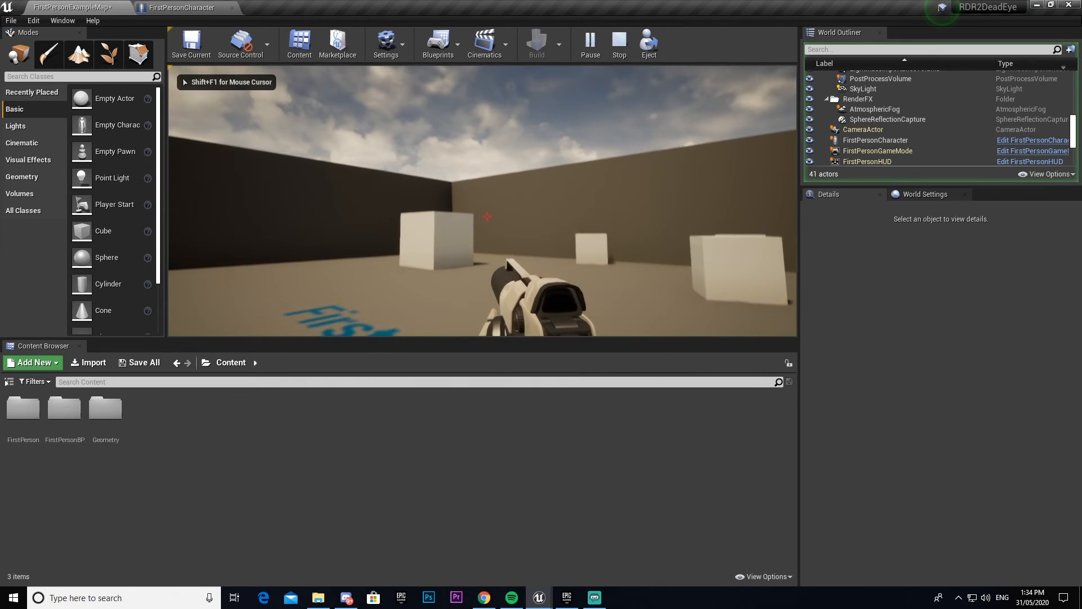
Walk forward and back with W/S, fire a projectile, and end the play session.
key(w)
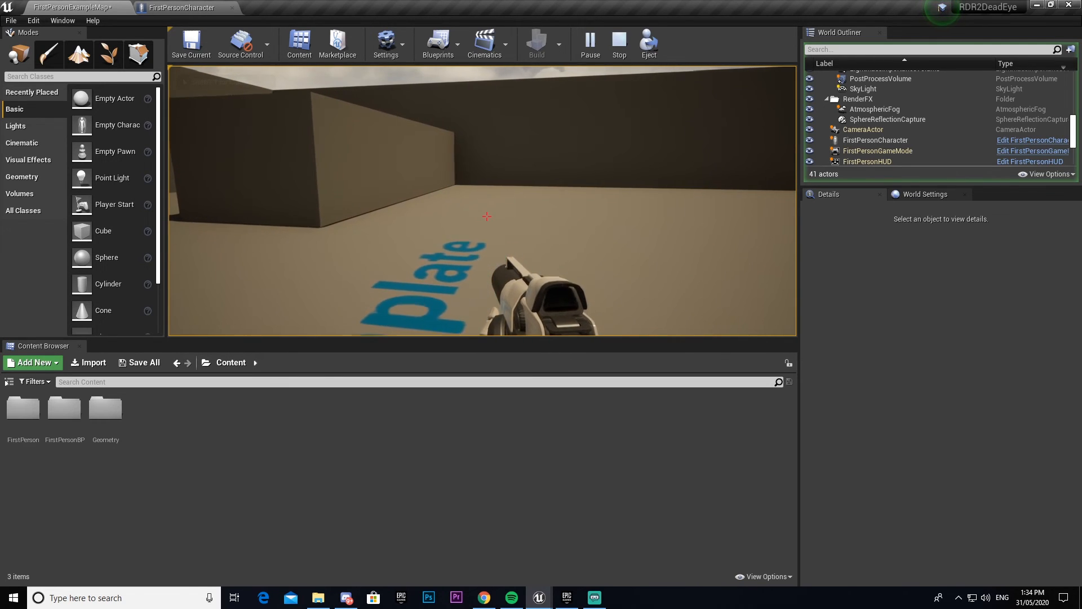
key(s)
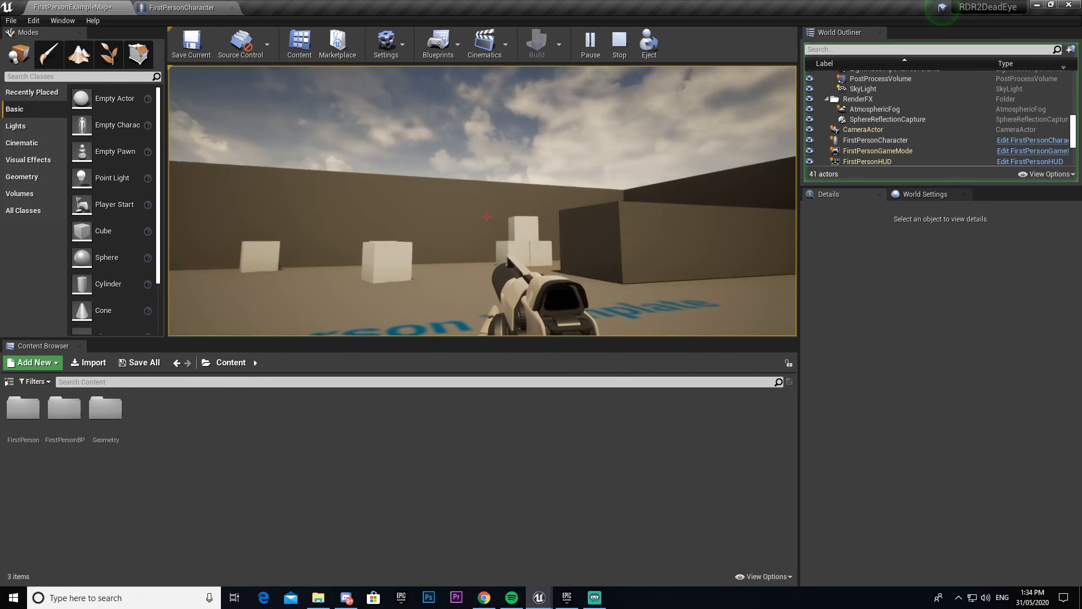
click(486, 217)
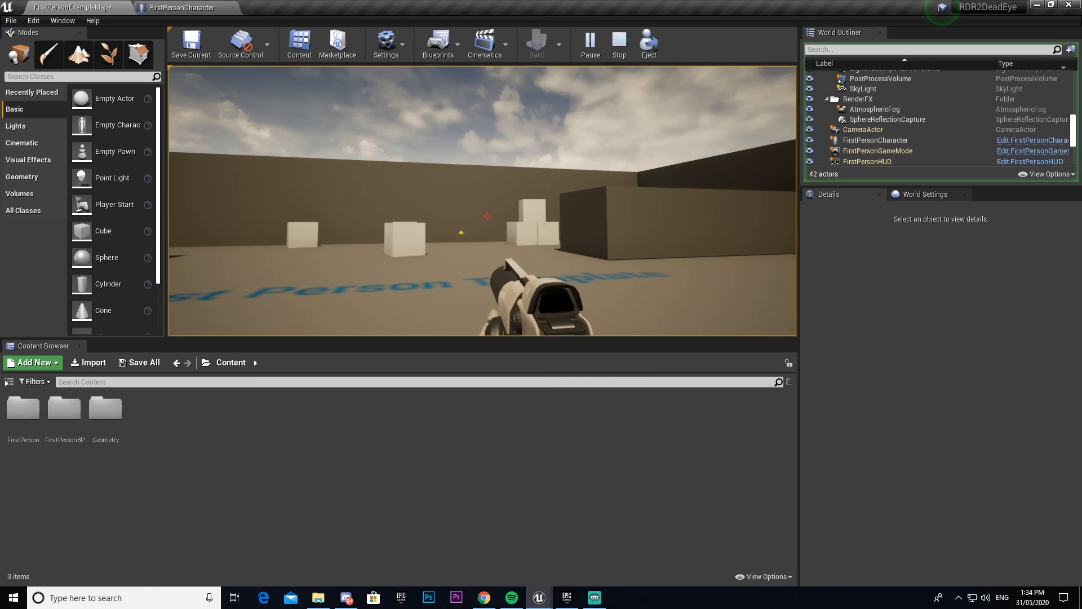
key(Escape)
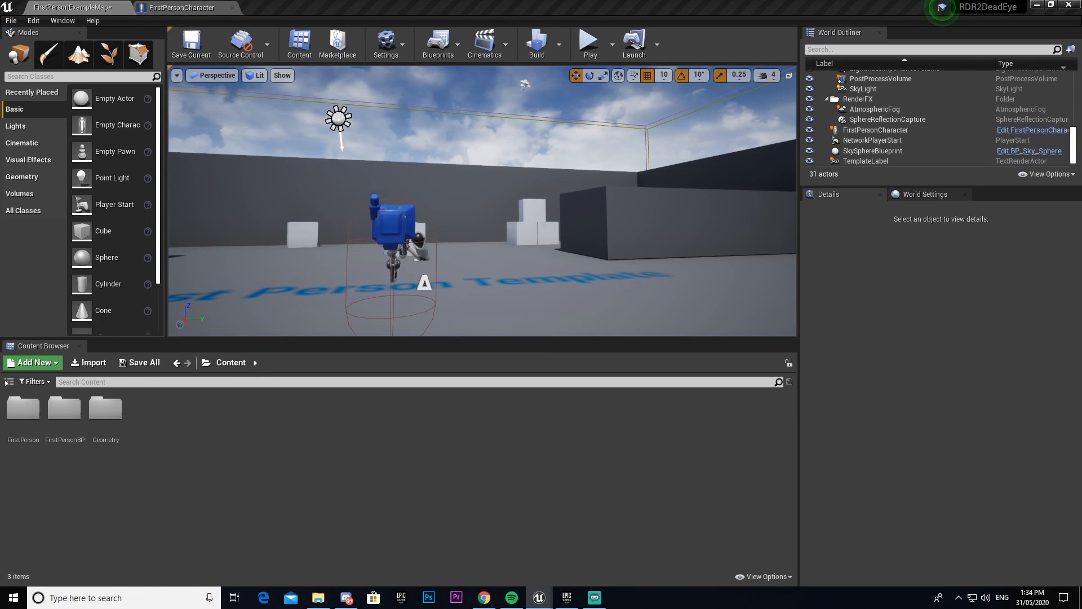